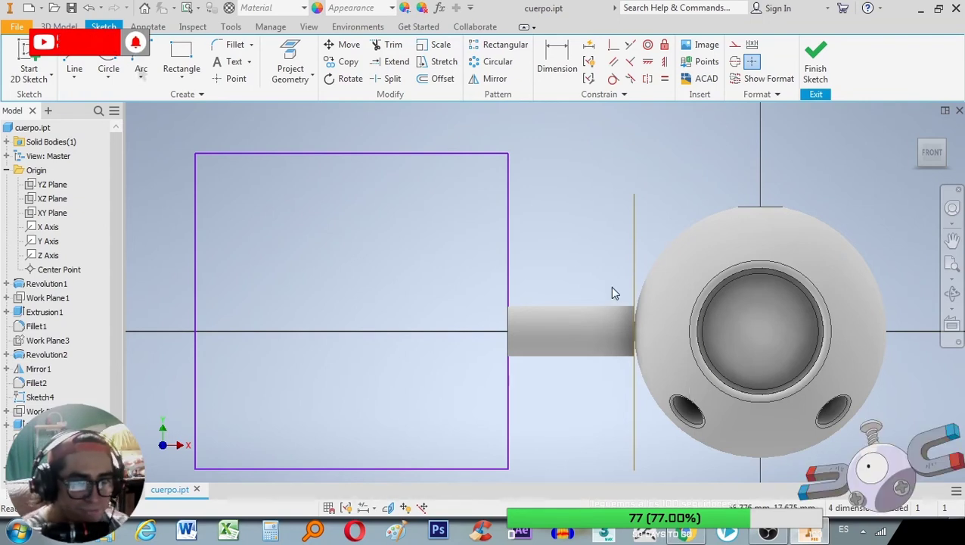
- Orbit the model to an oblique viewing angle
{"action": "left_click", "coordinate": [952, 293]}
{"action": "mouse_move", "coordinate": [577, 331]}
{"action": "left_mouse_down"}
{"action": "mouse_move", "coordinate": [609, 281]}
{"action": "mouse_move", "coordinate": [583, 283]}
{"action": "left_mouse_up"}
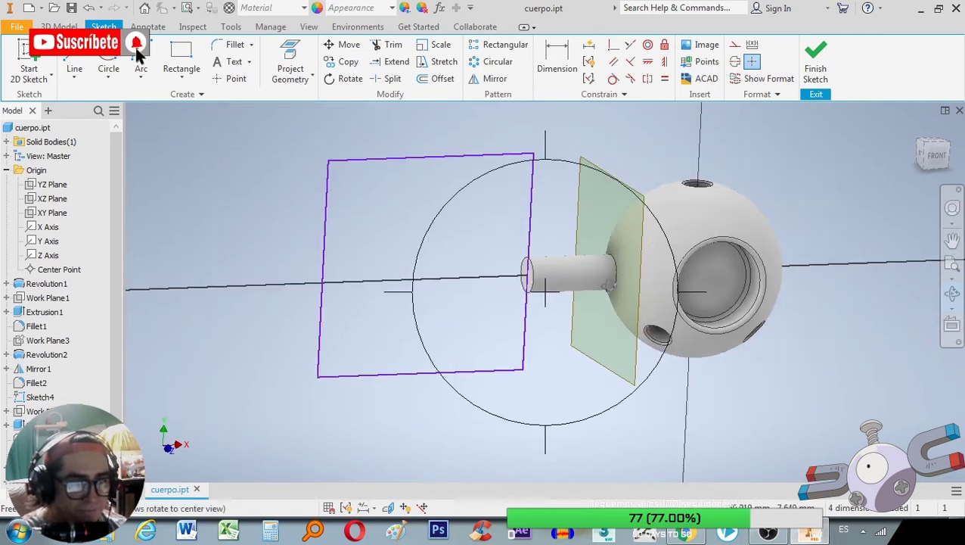
{"action": "scroll", "coordinate": [603, 289], "scroll_direction": "up", "scroll_amount": 2}
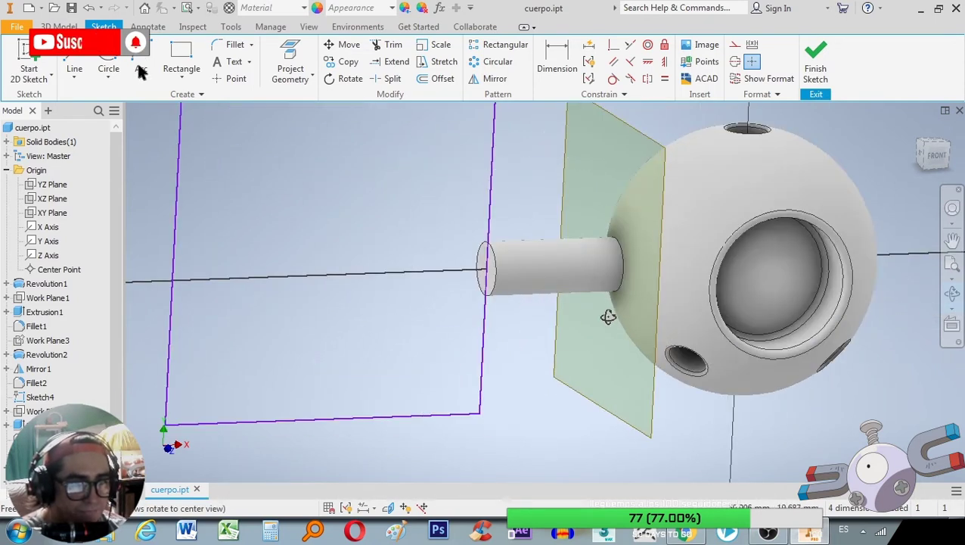
{"action": "left_click_drag", "start_coordinate": [604, 312], "coordinate": [543, 297]}
{"action": "key", "text": "Escape"}
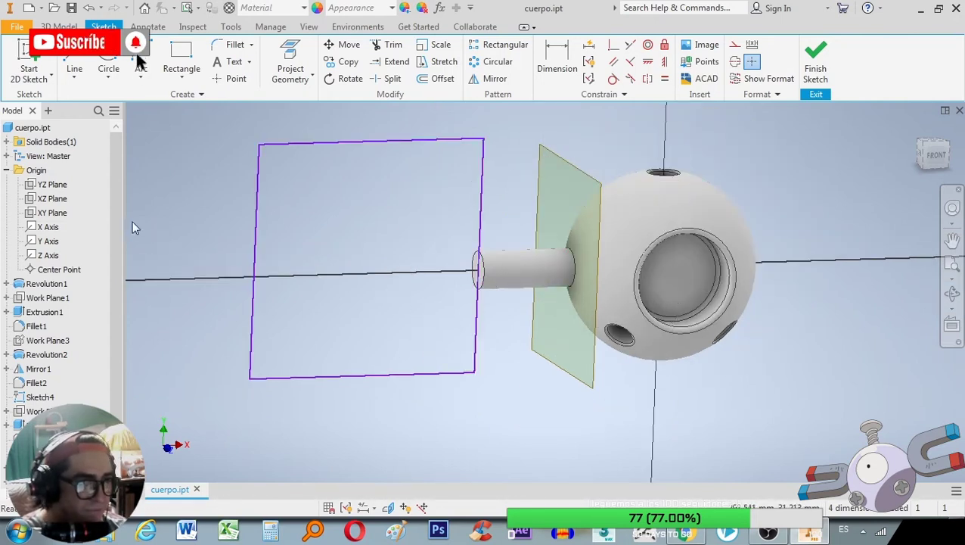
{"action": "scroll", "coordinate": [106, 295], "scroll_direction": "down", "scroll_amount": 1}
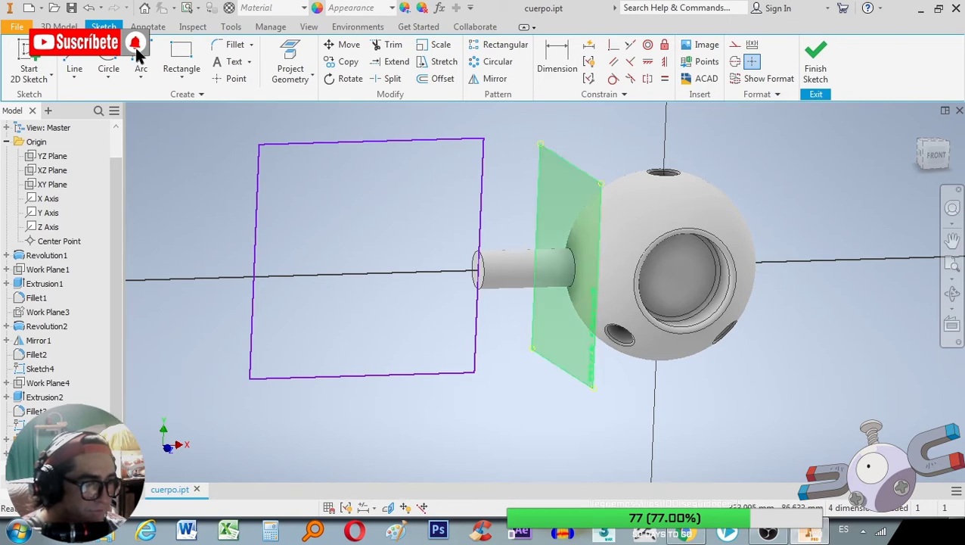
- Finish the rectangle 2D sketch from its right-click menu
{"action": "right_click", "coordinate": [254, 199]}
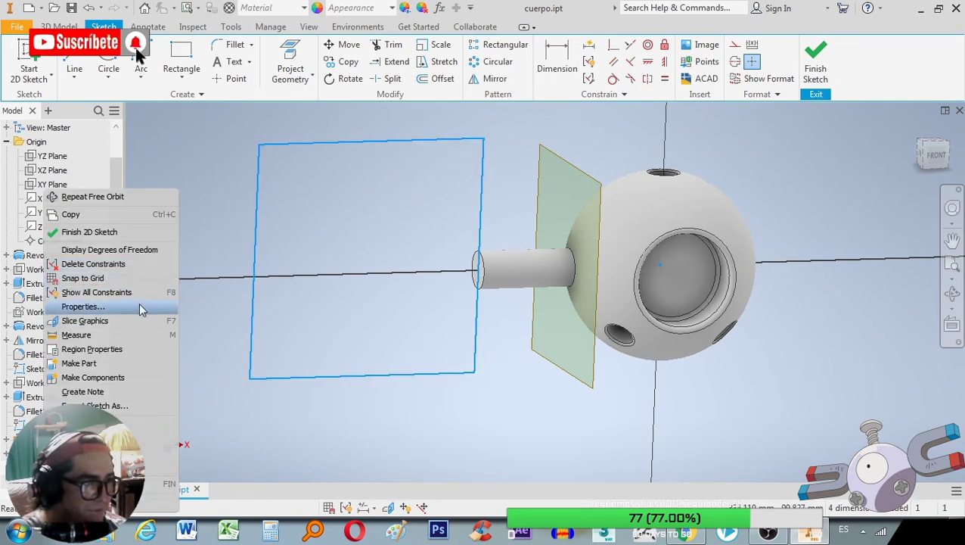
{"action": "key", "text": "Escape"}
{"action": "right_click", "coordinate": [239, 198]}
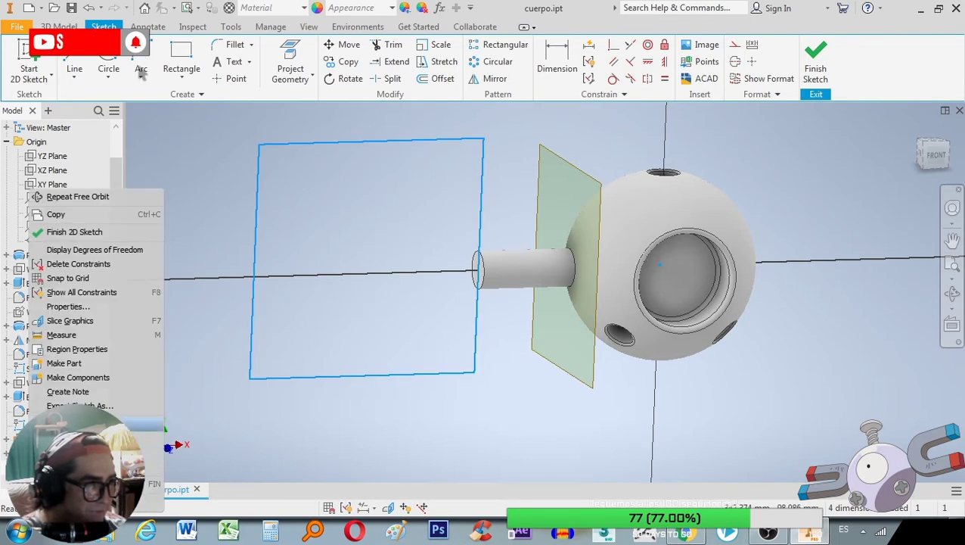
{"action": "left_click", "coordinate": [74, 231]}
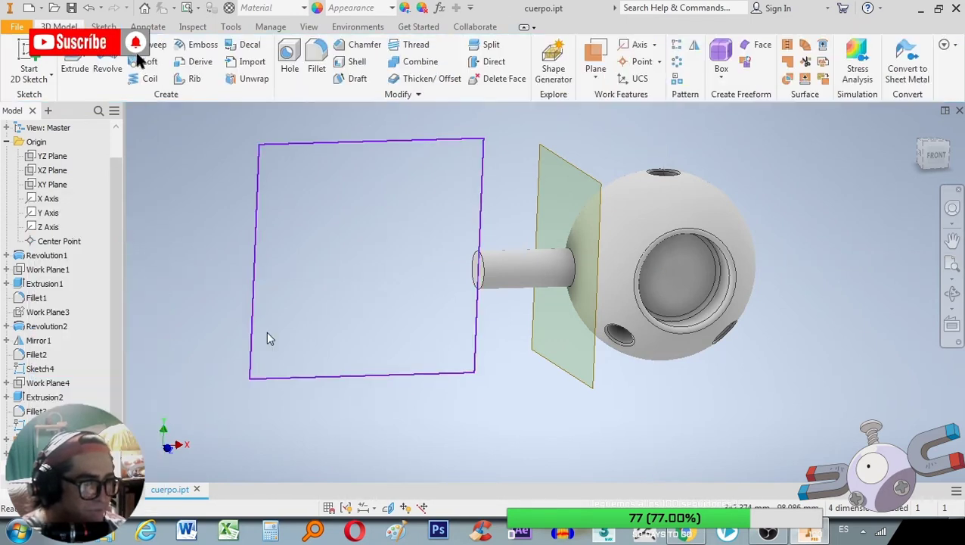
- Delete the rectangle sketch and the cylinder extrusion, confirming the deletion
{"action": "right_click", "coordinate": [253, 332]}
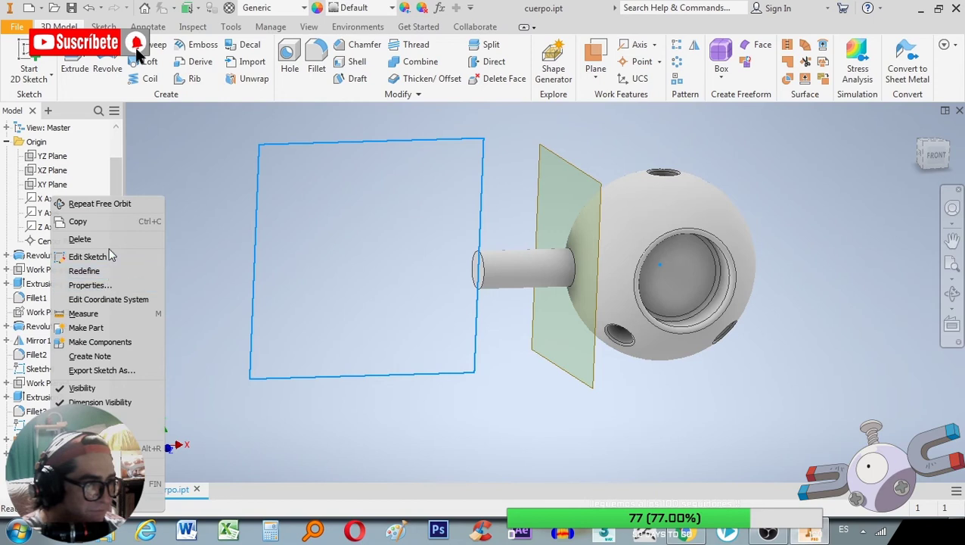
{"action": "left_click", "coordinate": [79, 239]}
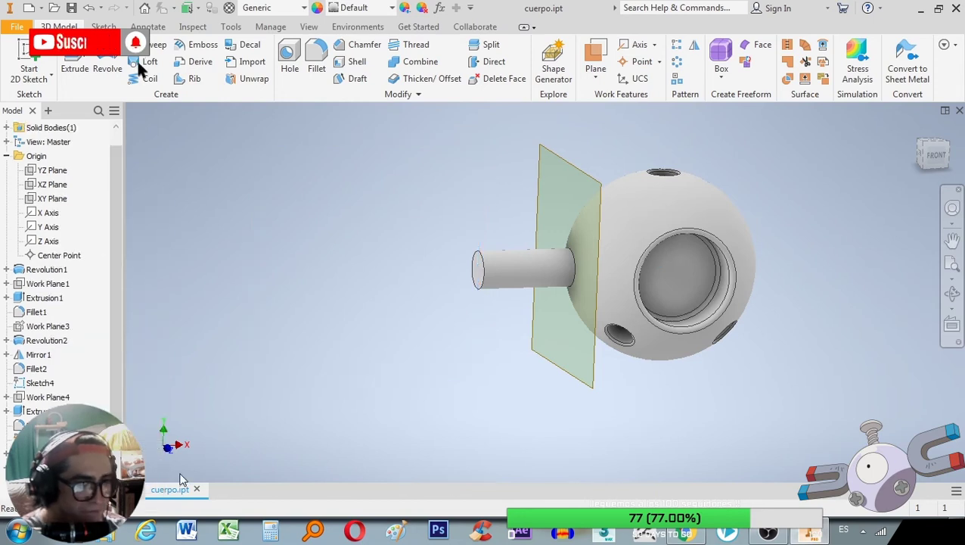
{"action": "right_click", "coordinate": [42, 410]}
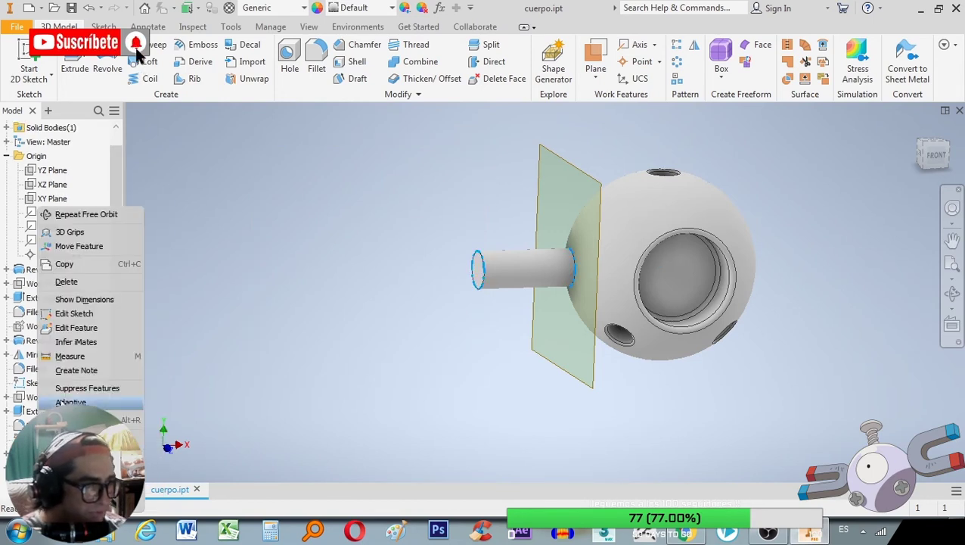
{"action": "left_click", "coordinate": [89, 281]}
{"action": "left_click", "coordinate": [168, 180]}
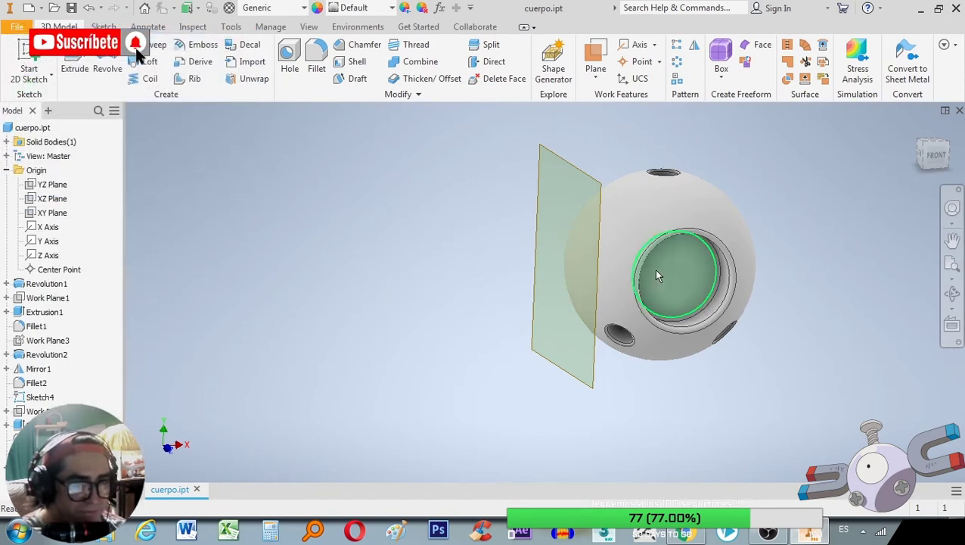
{"action": "scroll", "coordinate": [654, 268], "scroll_direction": "up", "scroll_amount": 3}
{"action": "scroll", "coordinate": [513, 246], "scroll_direction": "down", "scroll_amount": 2}
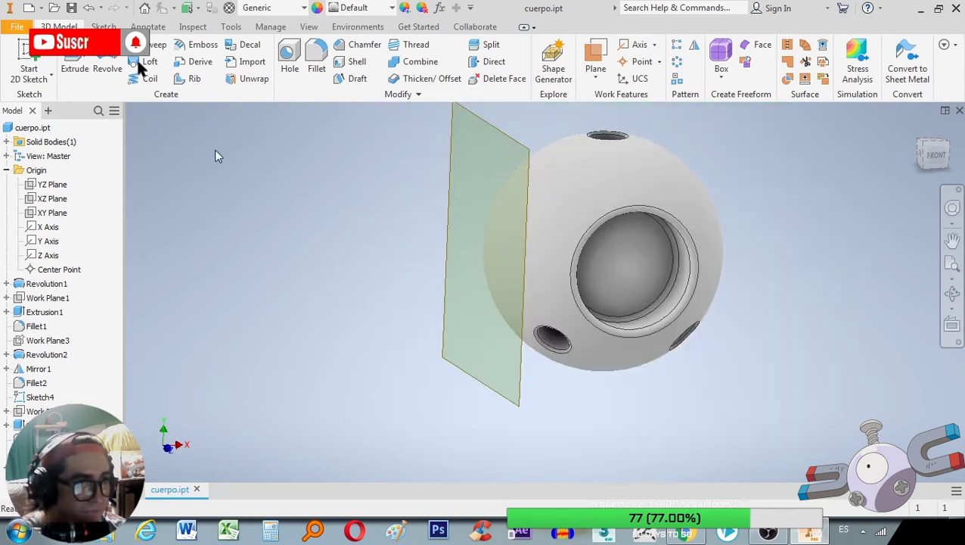
- Sketch a 20 mm diameter circle at the work plane origin and finish the sketch
{"action": "key", "text": "s"}
{"action": "left_click", "coordinate": [514, 139]}
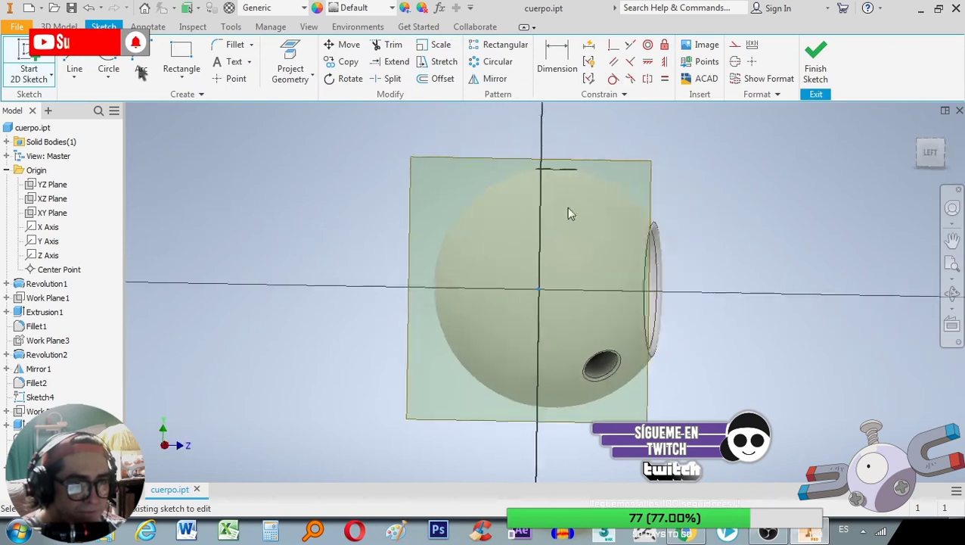
{"action": "key", "text": "c"}
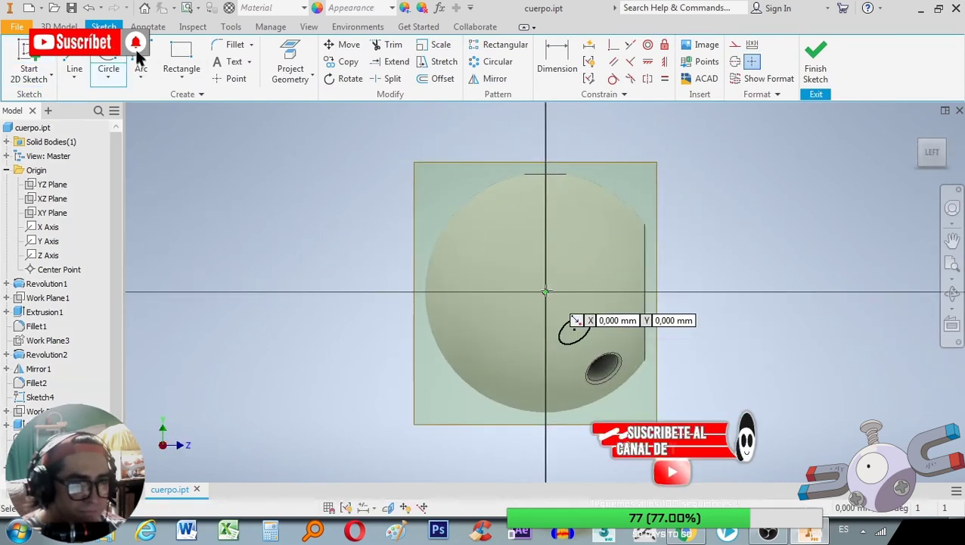
{"action": "left_click", "coordinate": [545, 291]}
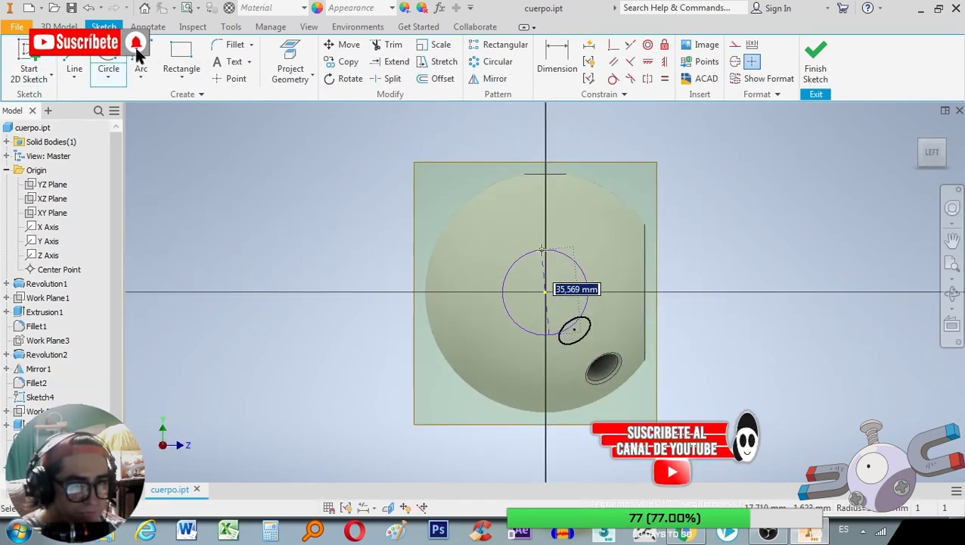
{"action": "type", "text": "20"}
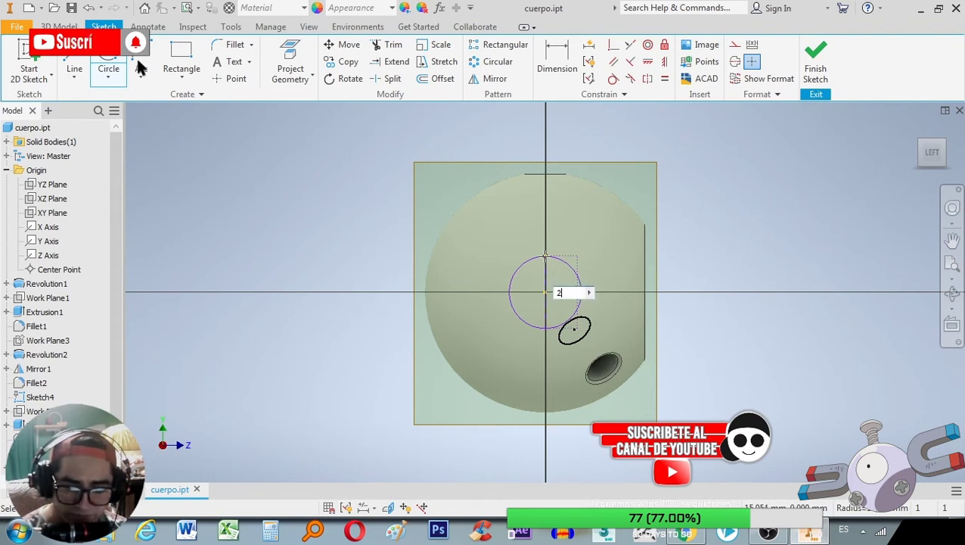
{"action": "key", "text": "Return"}
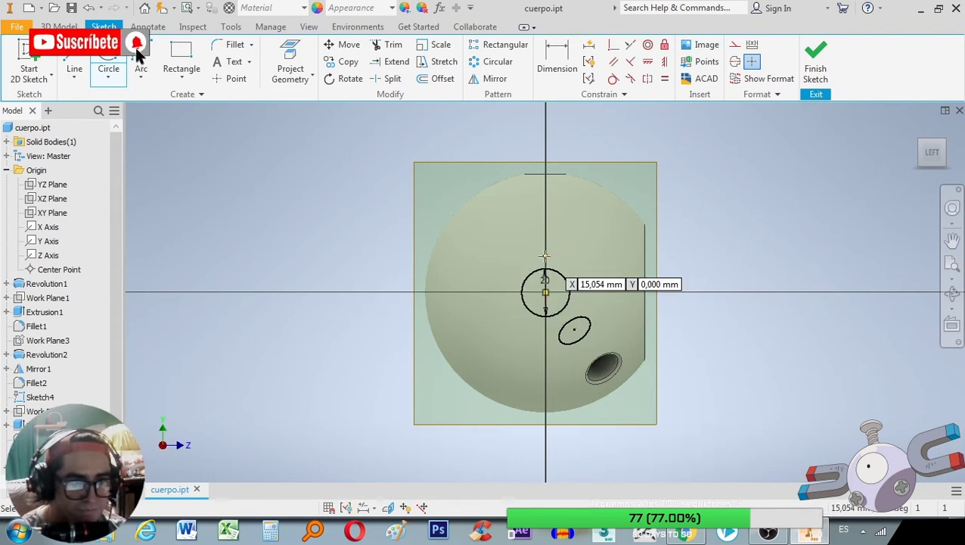
{"action": "scroll", "coordinate": [545, 255], "scroll_direction": "up", "scroll_amount": 3}
{"action": "key", "text": "Escape"}
{"action": "scroll", "coordinate": [662, 293], "scroll_direction": "down", "scroll_amount": 2}
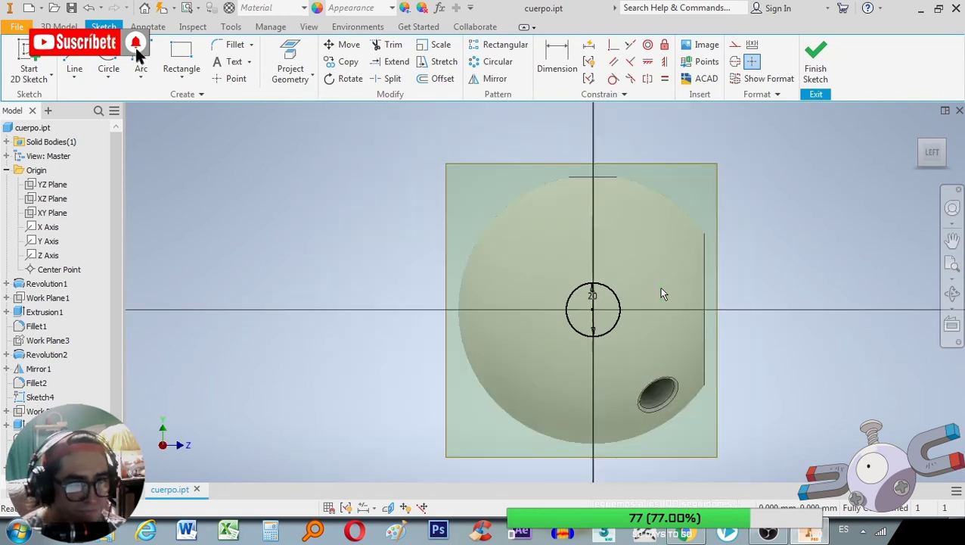
{"action": "scroll", "coordinate": [589, 284], "scroll_direction": "up", "scroll_amount": 2}
{"action": "left_click", "coordinate": [817, 64]}
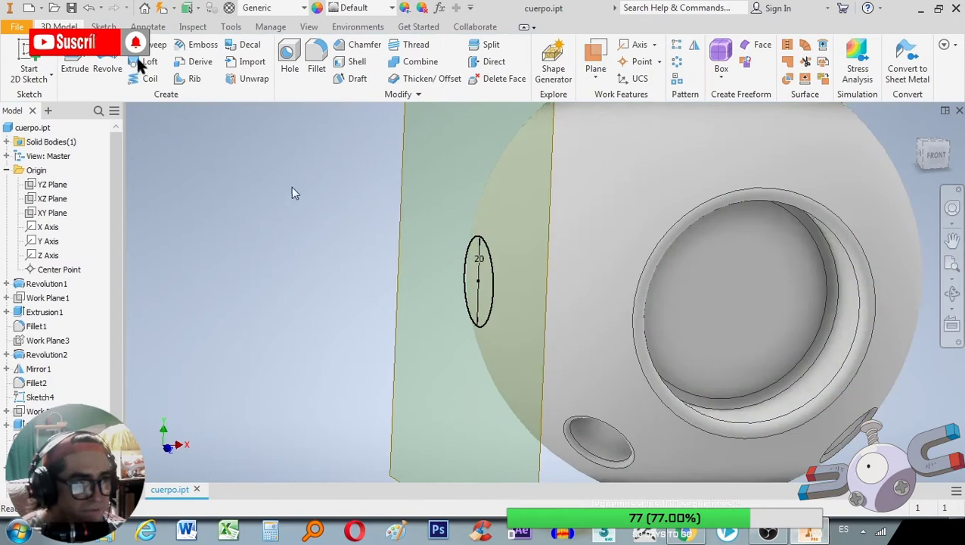
- Extrude the circle as a 20 mm deep cut into the sphere
{"action": "left_click", "coordinate": [74, 63]}
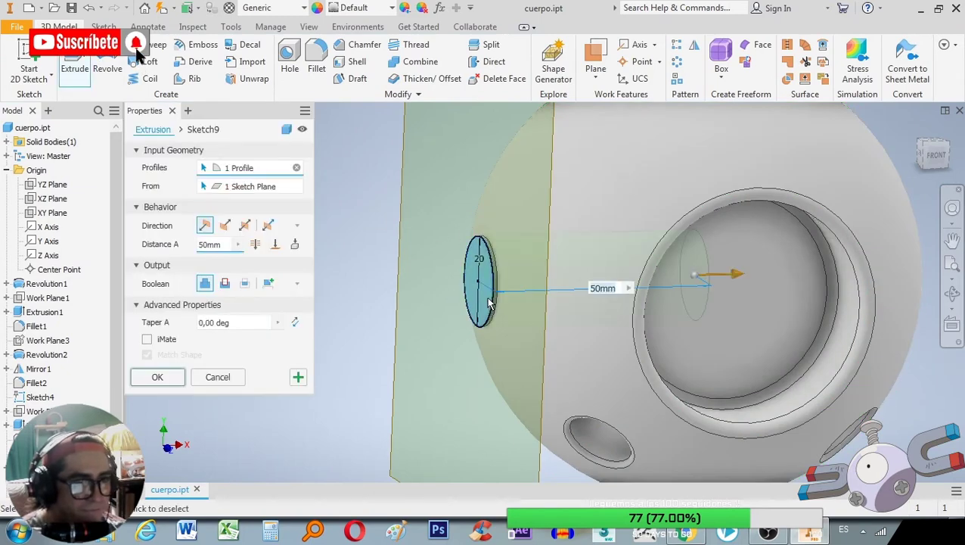
{"action": "left_click", "coordinate": [225, 283]}
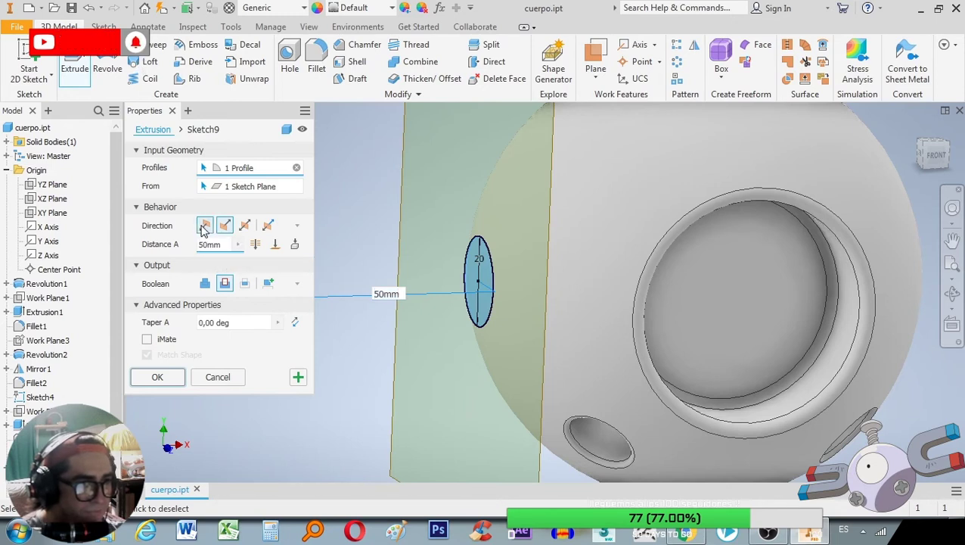
{"action": "left_click", "coordinate": [205, 226]}
{"action": "double_click", "coordinate": [215, 245]}
{"action": "type", "text": "1"}
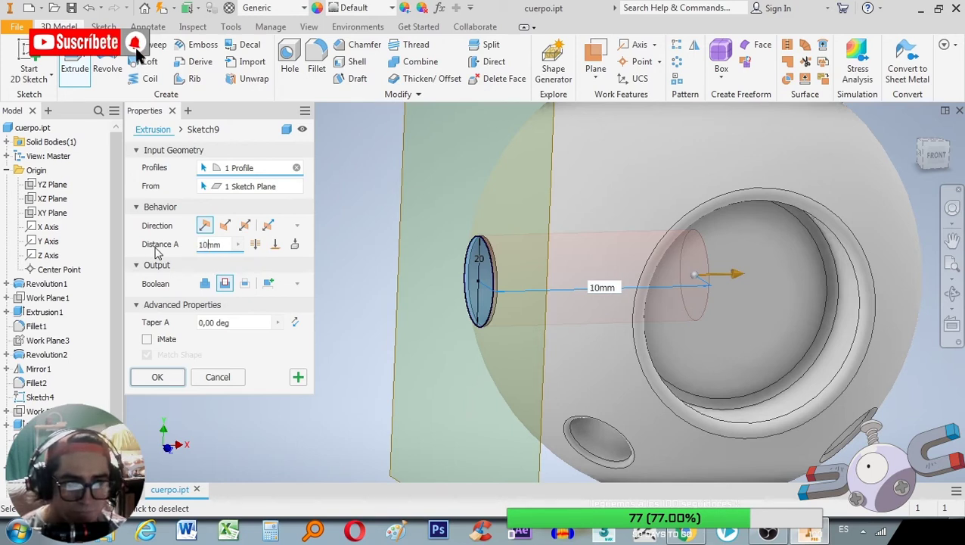
{"action": "type", "text": "02"}
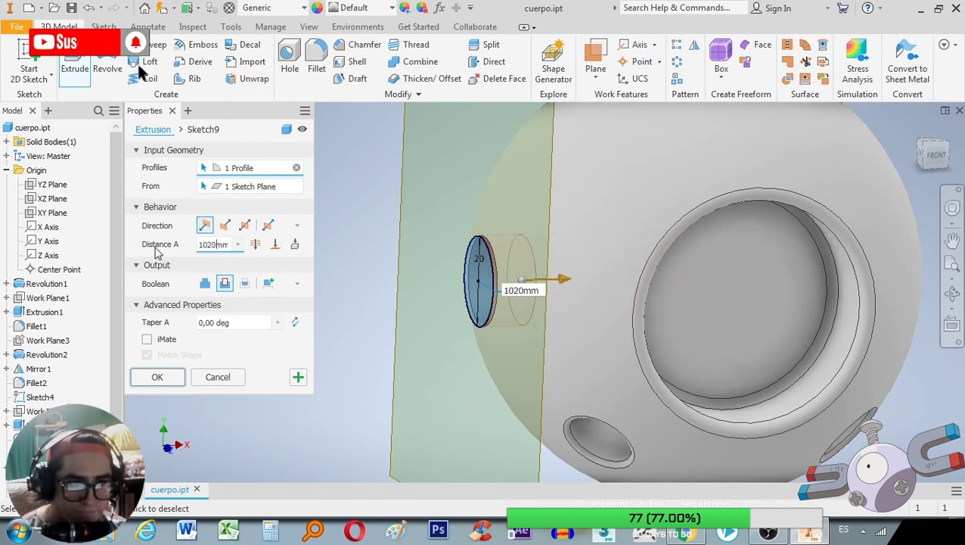
{"action": "type", "text": "0"}
{"action": "key", "text": "BackSpace"}
{"action": "key", "text": "BackSpace"}
{"action": "key", "text": "BackSpace"}
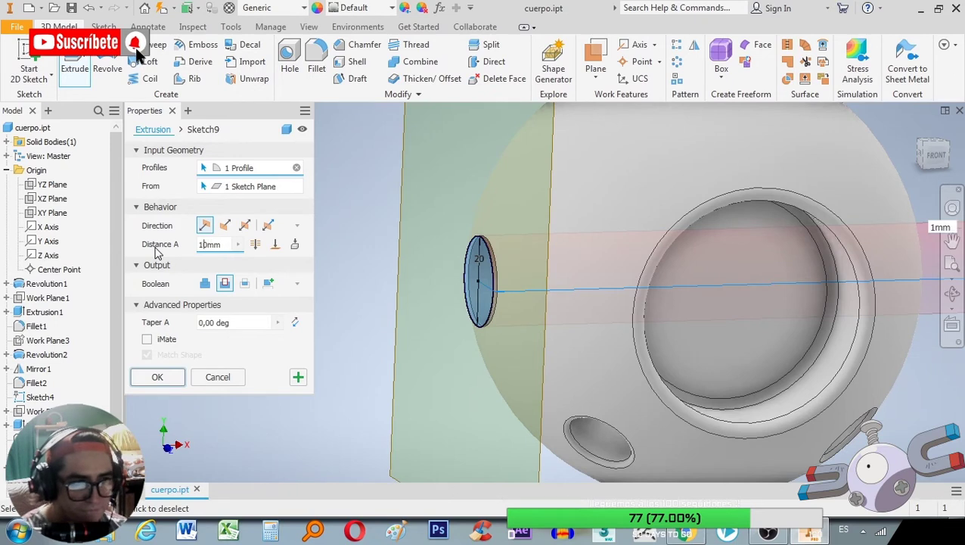
{"action": "type", "text": "20"}
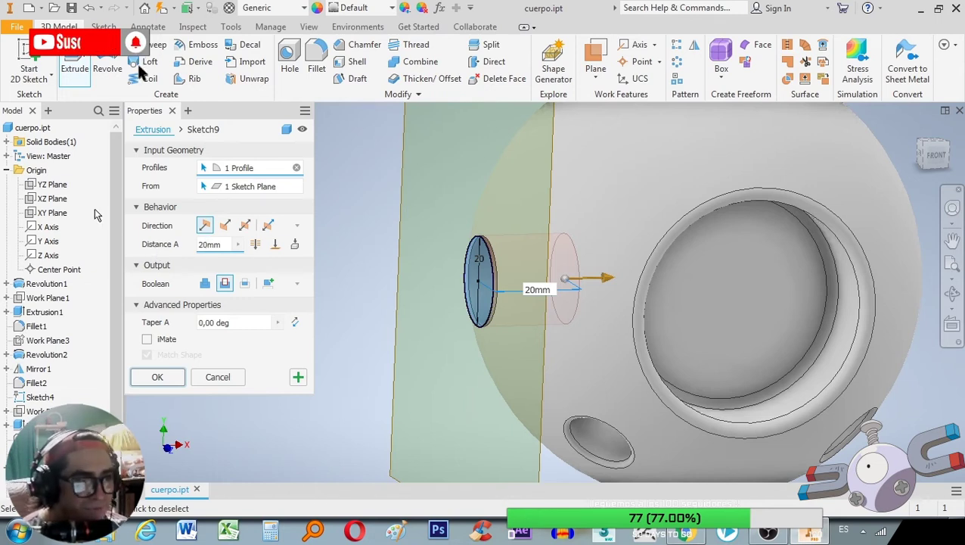
{"action": "left_click", "coordinate": [155, 377]}
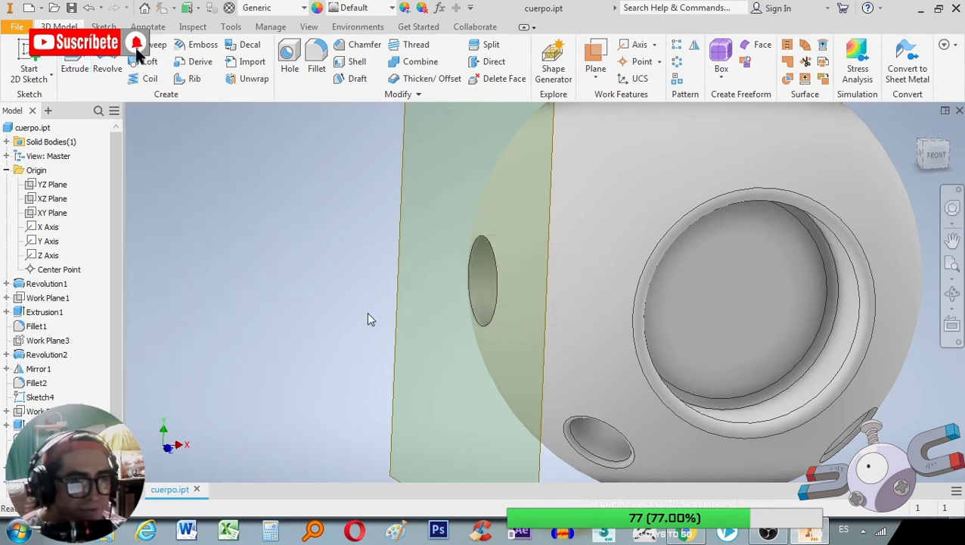
{"action": "key", "text": "F6"}
- Mirror the hole feature across the YZ Plane to the sphere's opposite side
{"action": "left_click", "coordinate": [952, 293]}
{"action": "mouse_move", "coordinate": [595, 307]}
{"action": "left_mouse_down"}
{"action": "mouse_move", "coordinate": [501, 297]}
{"action": "mouse_move", "coordinate": [594, 312]}
{"action": "mouse_move", "coordinate": [632, 292]}
{"action": "left_mouse_up"}
{"action": "key", "text": "Escape"}
{"action": "left_click", "coordinate": [696, 45]}
{"action": "left_click", "coordinate": [442, 306]}
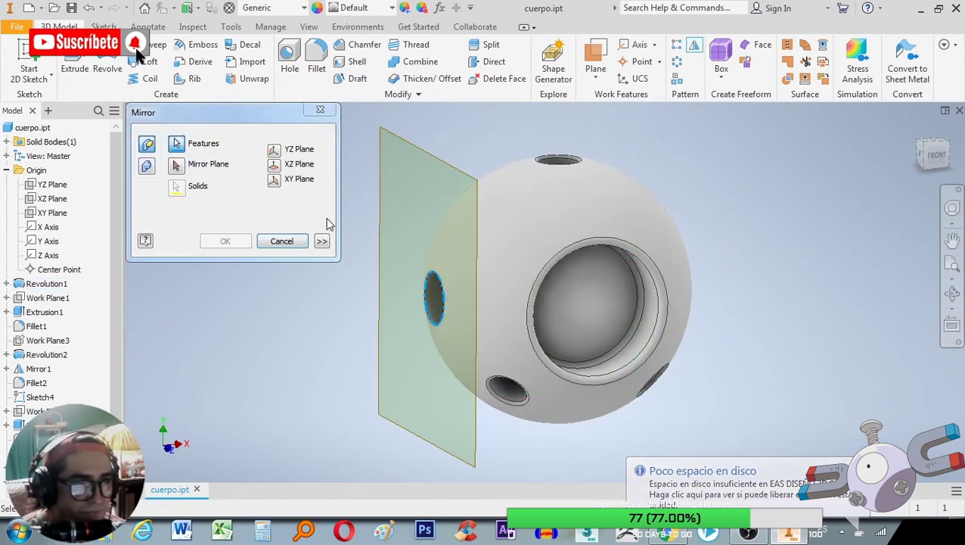
{"action": "left_click", "coordinate": [176, 164]}
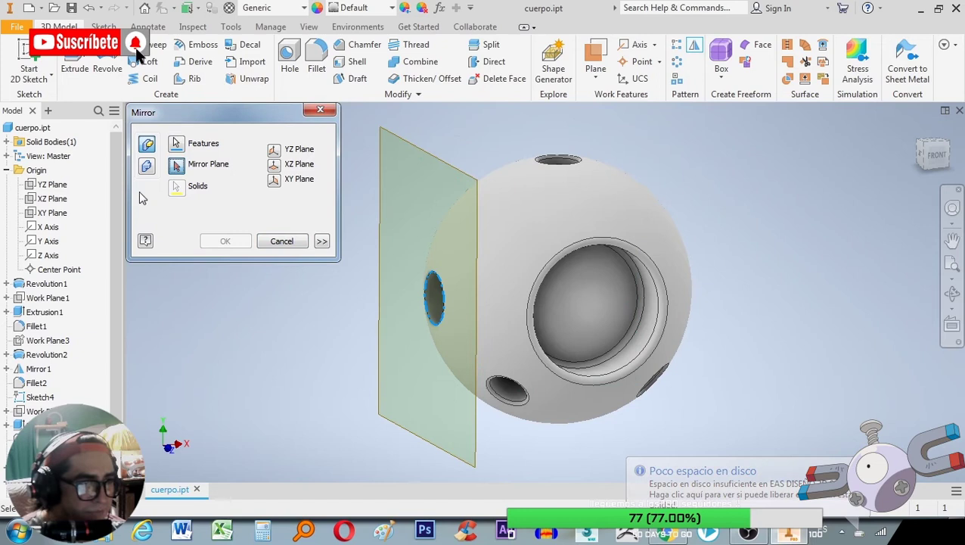
{"action": "left_click", "coordinate": [54, 184]}
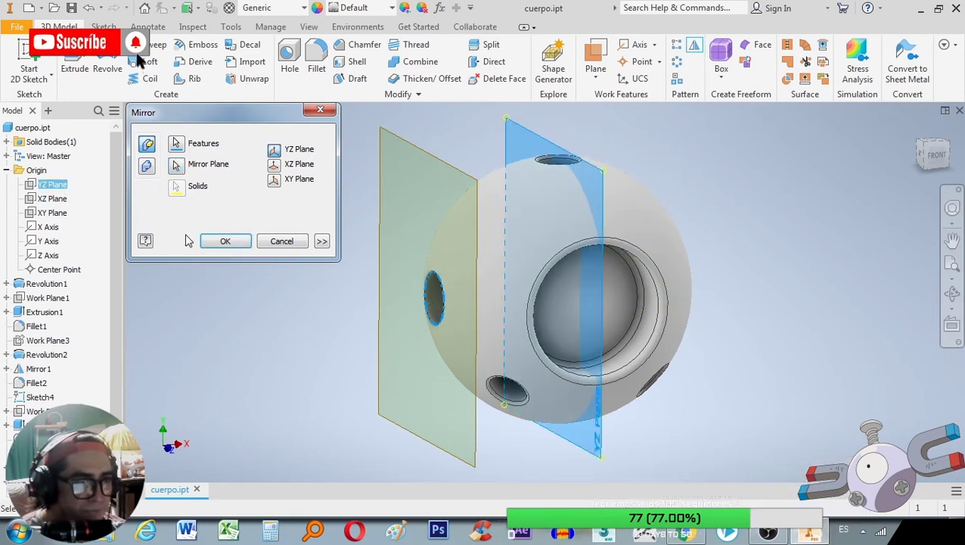
{"action": "left_click", "coordinate": [225, 240]}
{"action": "left_click", "coordinate": [952, 293]}
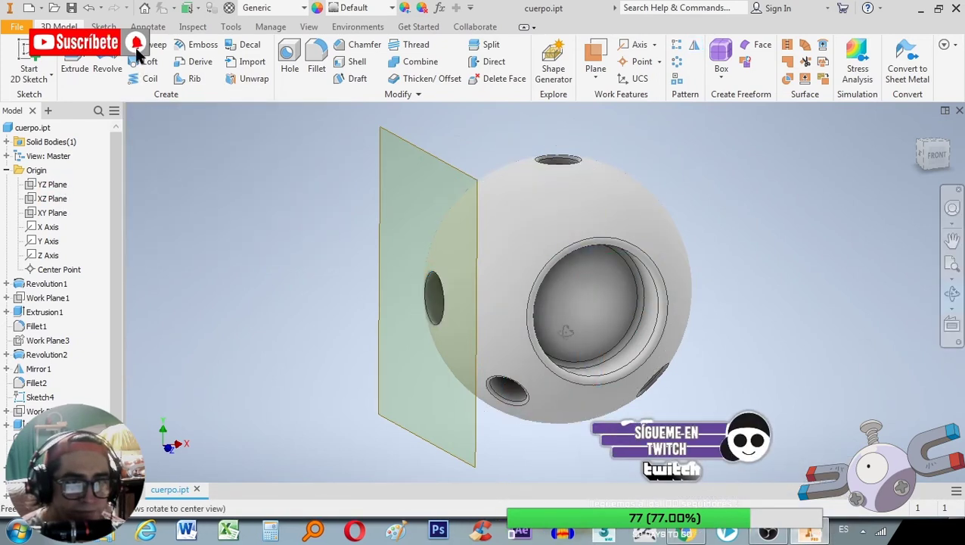
{"action": "left_click_drag", "start_coordinate": [590, 249], "coordinate": [525, 194]}
- Apply a 1 mm fillet to the rims of both side holes
{"action": "left_click", "coordinate": [316, 68]}
{"action": "left_click", "coordinate": [452, 280]}
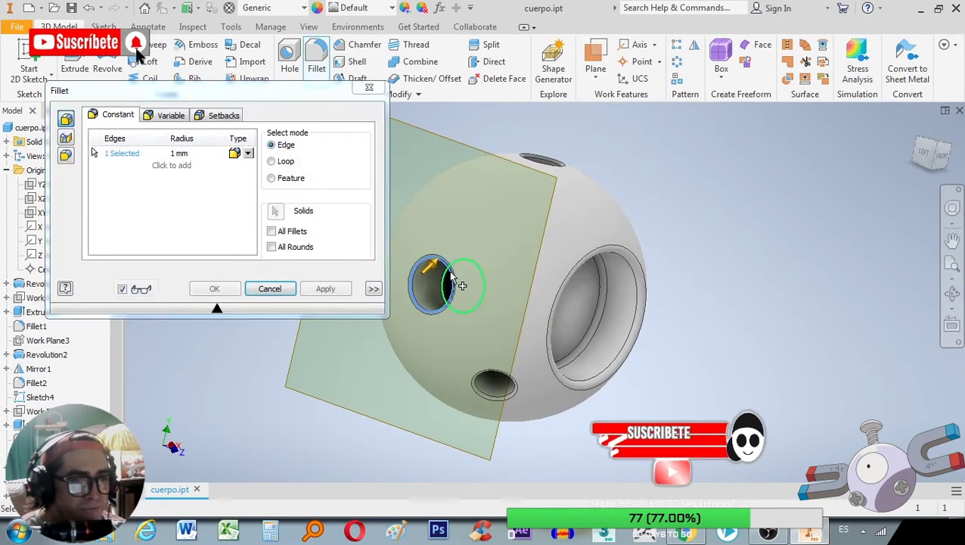
{"action": "left_click", "coordinate": [952, 294]}
{"action": "left_click_drag", "start_coordinate": [431, 264], "coordinate": [726, 280]}
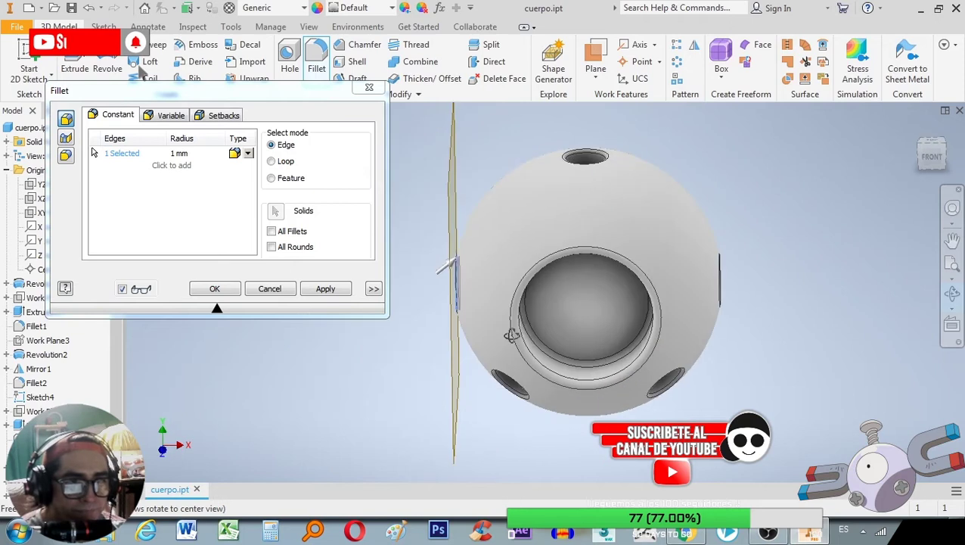
{"action": "left_click", "coordinate": [726, 280]}
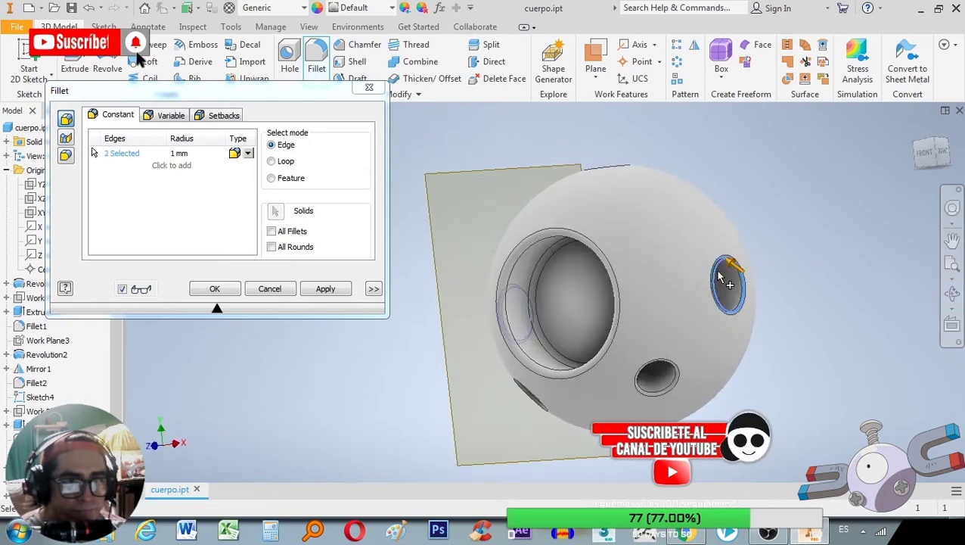
{"action": "left_click", "coordinate": [325, 288]}
{"action": "left_click", "coordinate": [269, 288]}
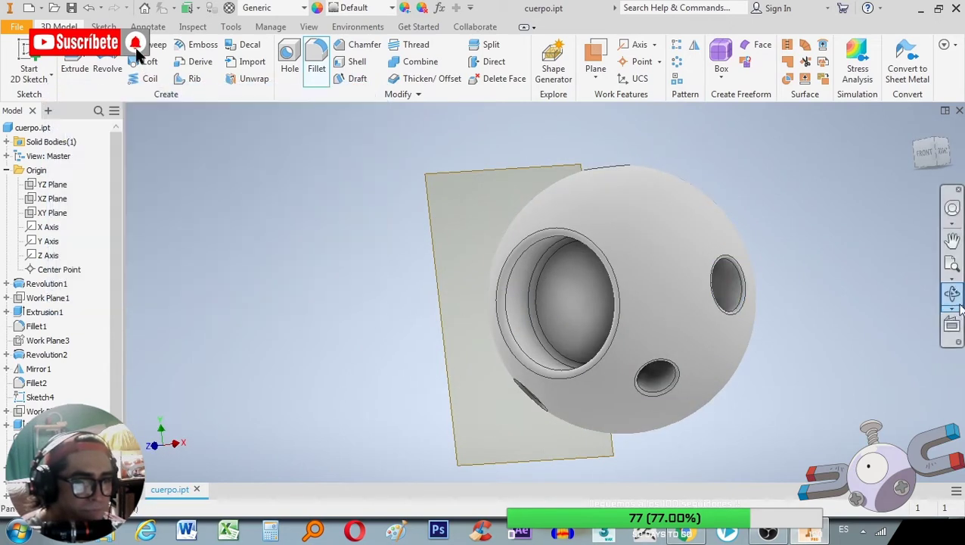
{"action": "left_click", "coordinate": [952, 294]}
{"action": "left_click_drag", "start_coordinate": [597, 295], "coordinate": [729, 299]}
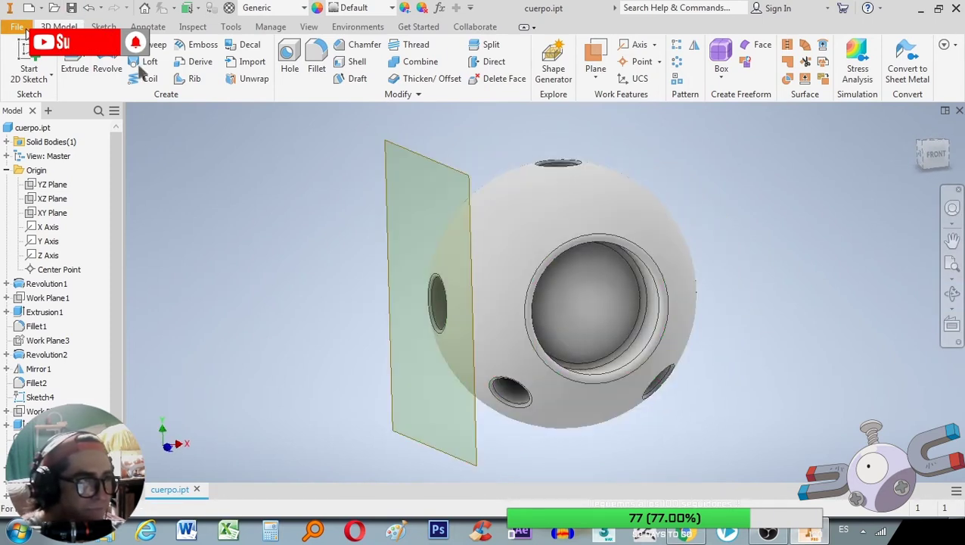
- Create a new part, Part3, and start then finish an empty 2D sketch
{"action": "left_click", "coordinate": [17, 27]}
{"action": "left_click", "coordinate": [76, 13]}
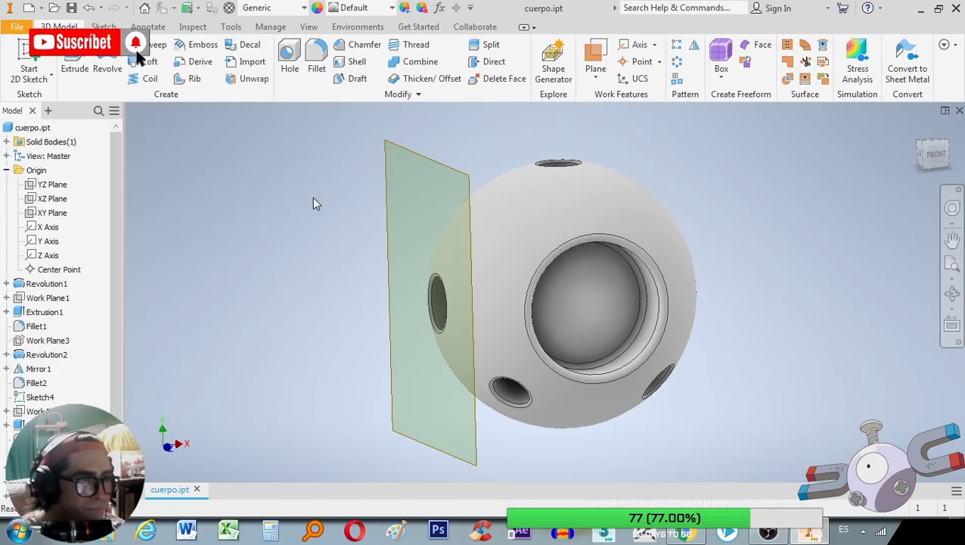
{"action": "left_click", "coordinate": [39, 58]}
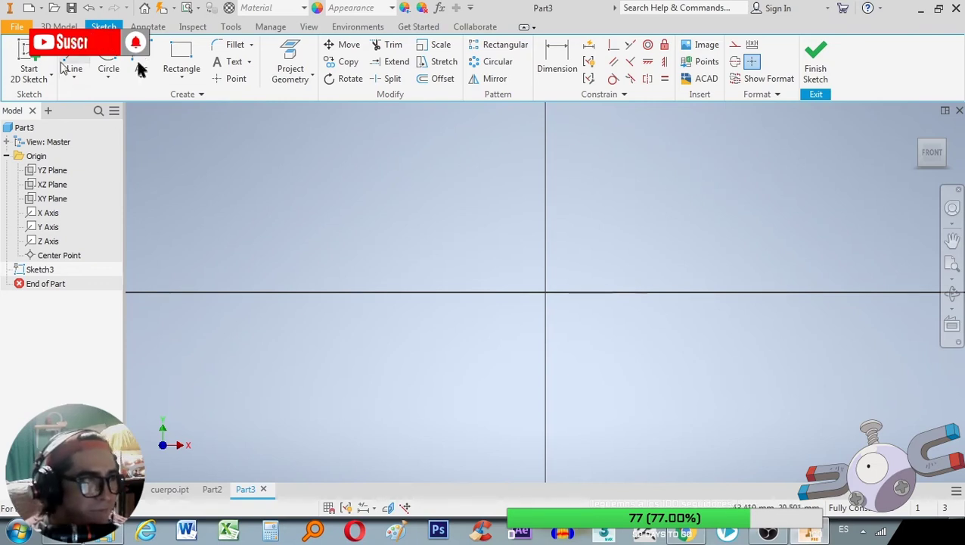
{"action": "key", "text": "F6"}
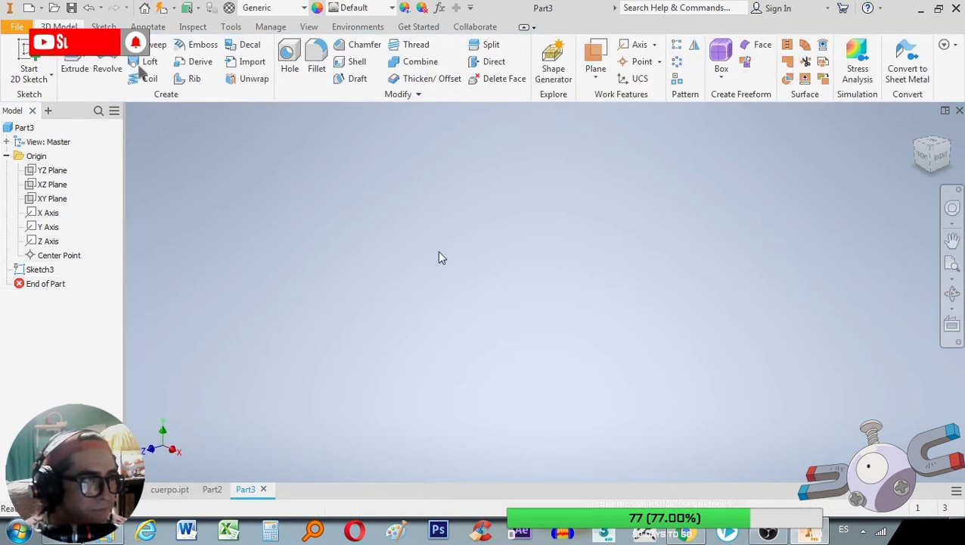
- Draw a two-point rectangle around the origin in a new XY Plane sketch
{"action": "left_click", "coordinate": [54, 199]}
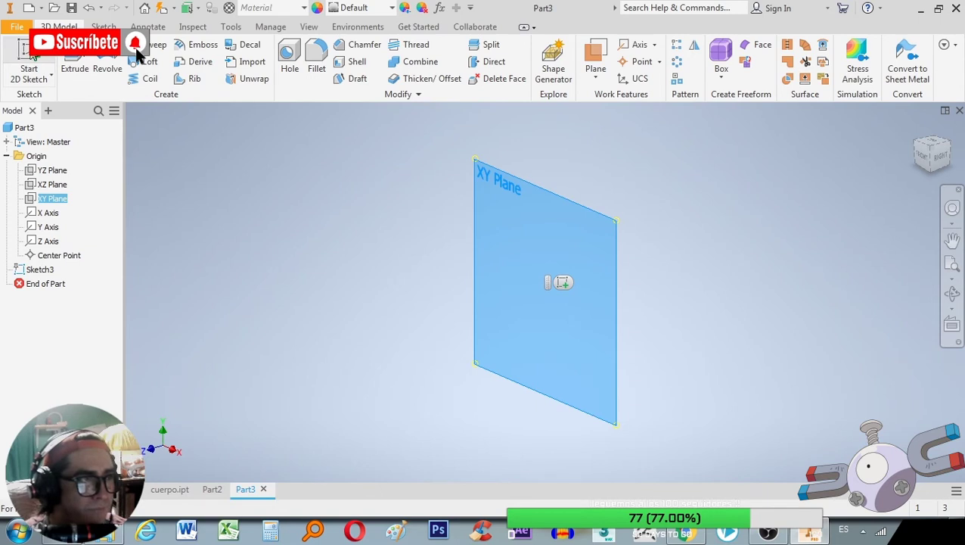
{"action": "left_click", "coordinate": [563, 282]}
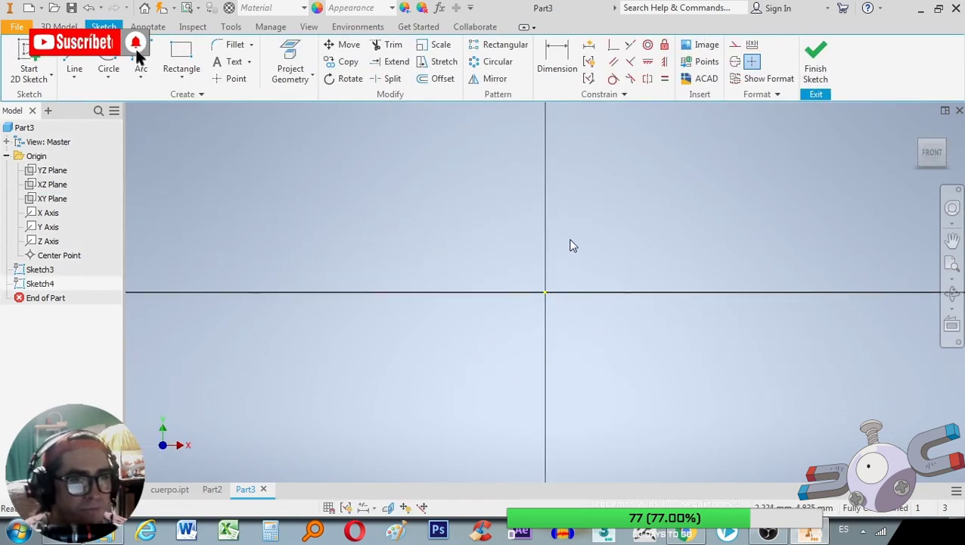
{"action": "left_click", "coordinate": [181, 55]}
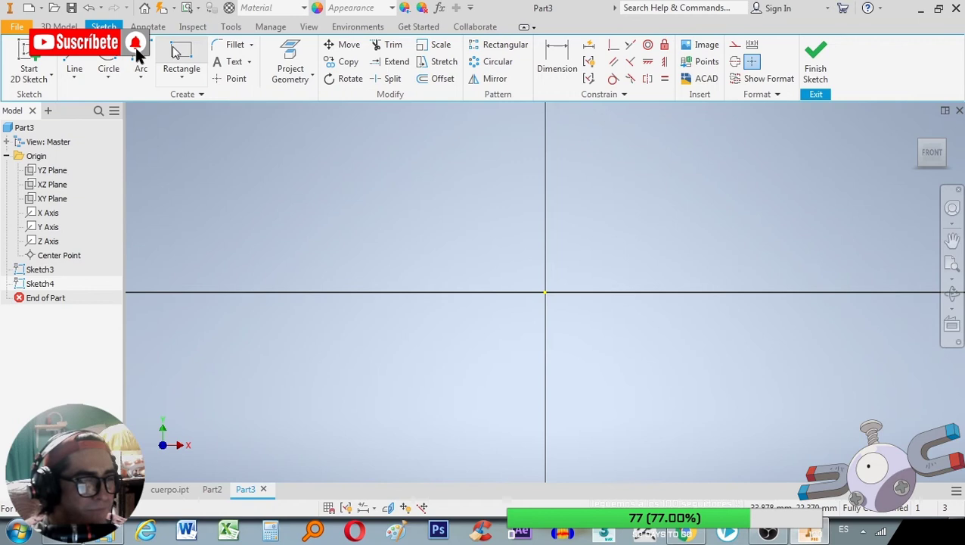
{"action": "left_click", "coordinate": [349, 179]}
{"action": "left_click", "coordinate": [723, 407]}
{"action": "key", "text": "Escape"}
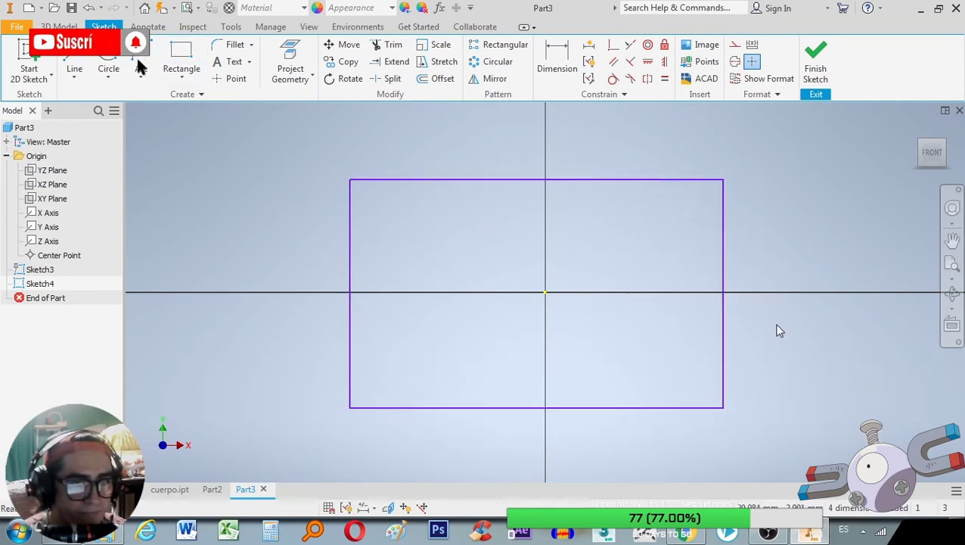
- Place a height dimension on the rectangle's right edge
{"action": "left_click", "coordinate": [557, 57]}
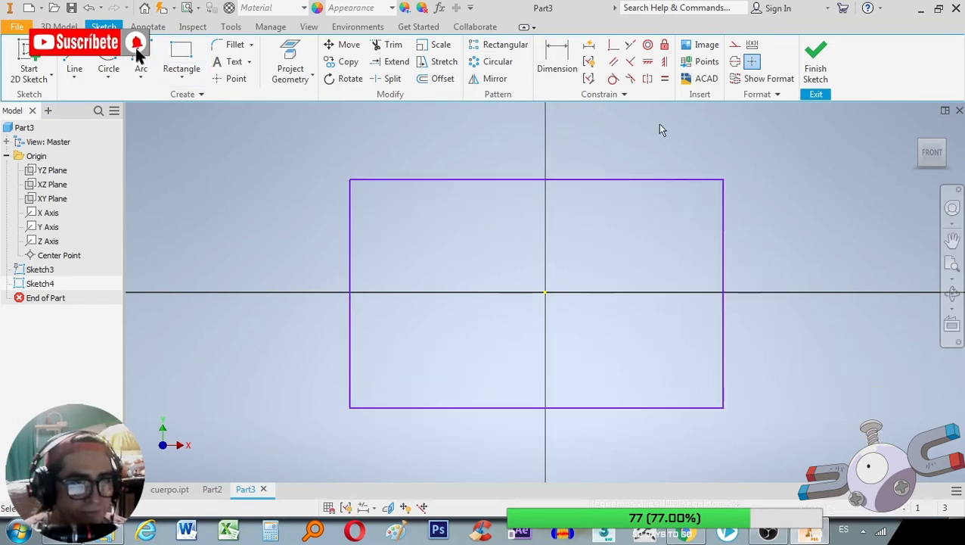
{"action": "left_click", "coordinate": [724, 239]}
{"action": "left_click", "coordinate": [792, 245]}
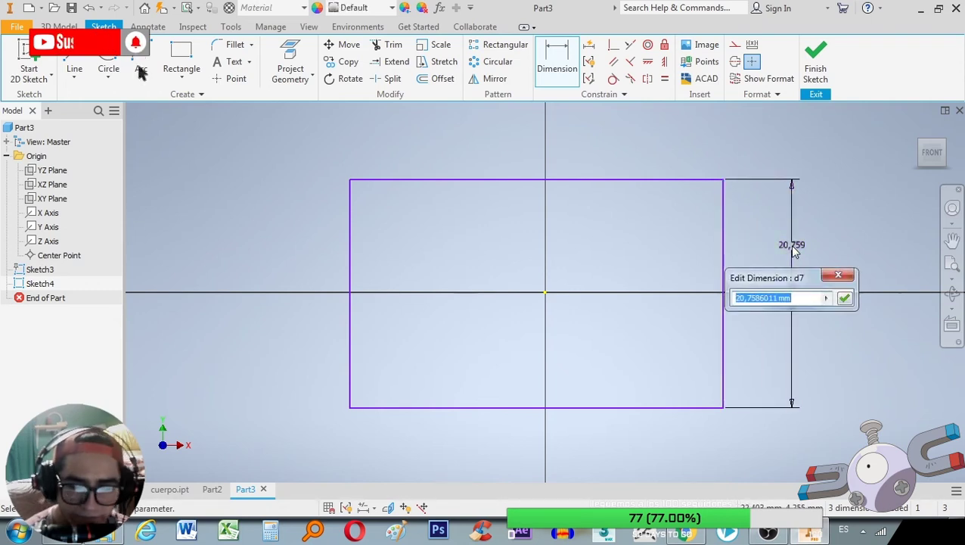
- Set the rectangle height to 19,5 and add a 50 width dimension on the top edge
{"action": "type", "text": "19,5"}
{"action": "key", "text": "Return"}
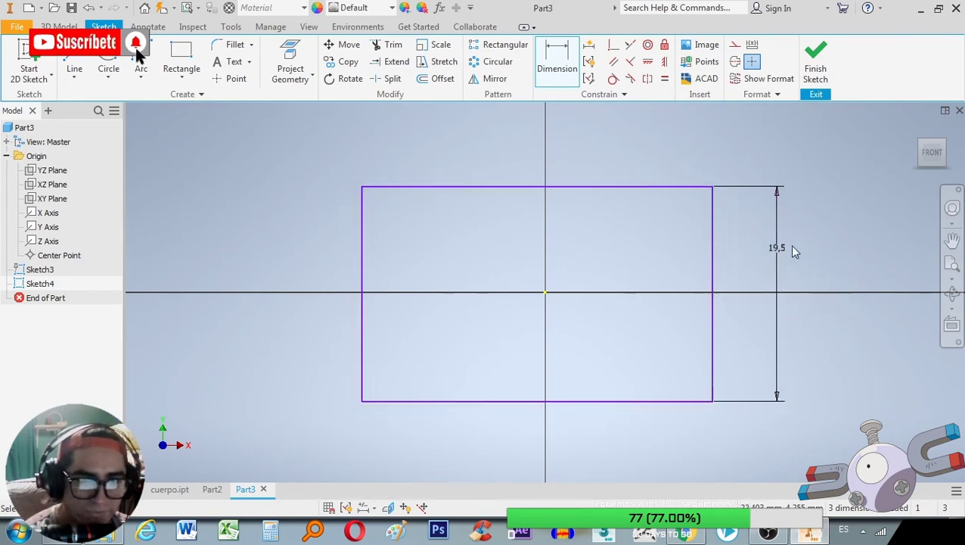
{"action": "scroll", "coordinate": [665, 251], "scroll_direction": "up", "scroll_amount": 3}
{"action": "left_click", "coordinate": [642, 218]}
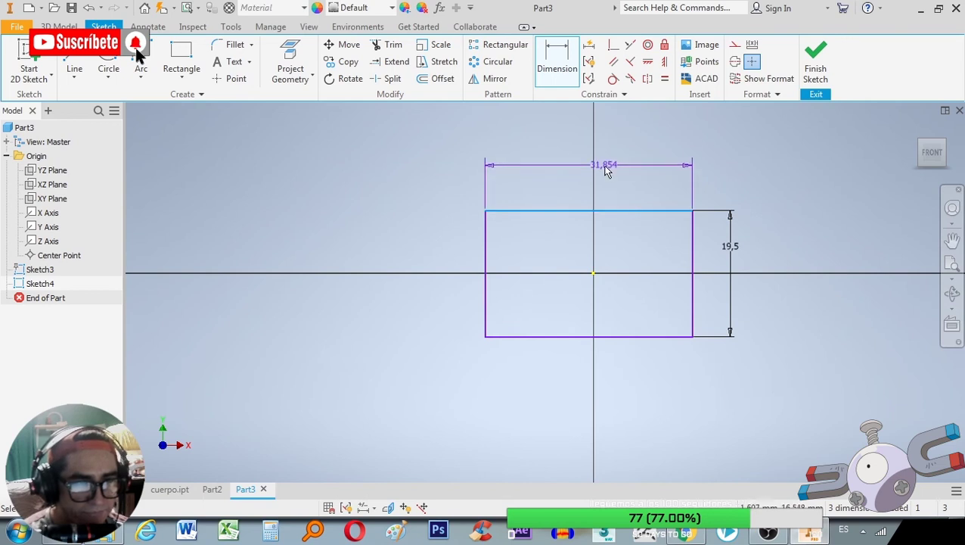
{"action": "left_click", "coordinate": [605, 169]}
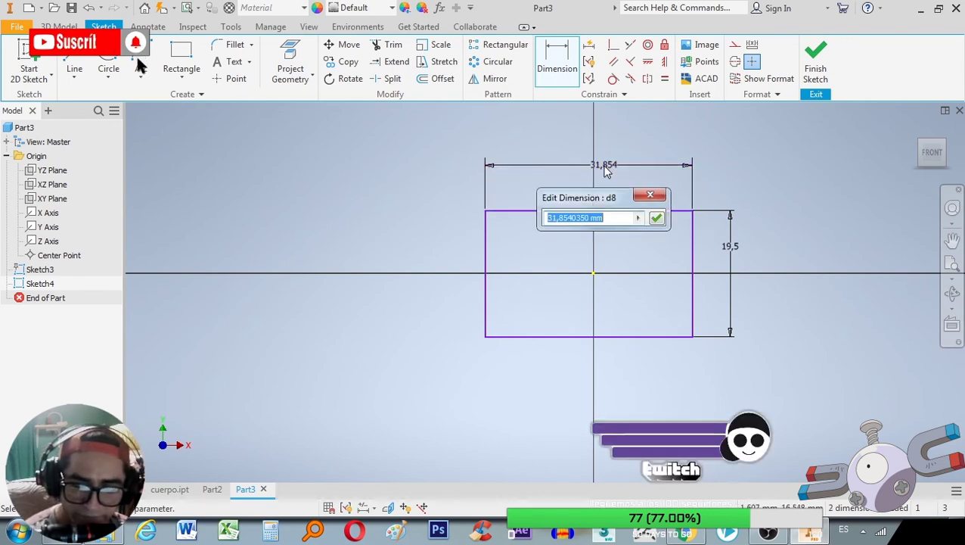
{"action": "type", "text": "50"}
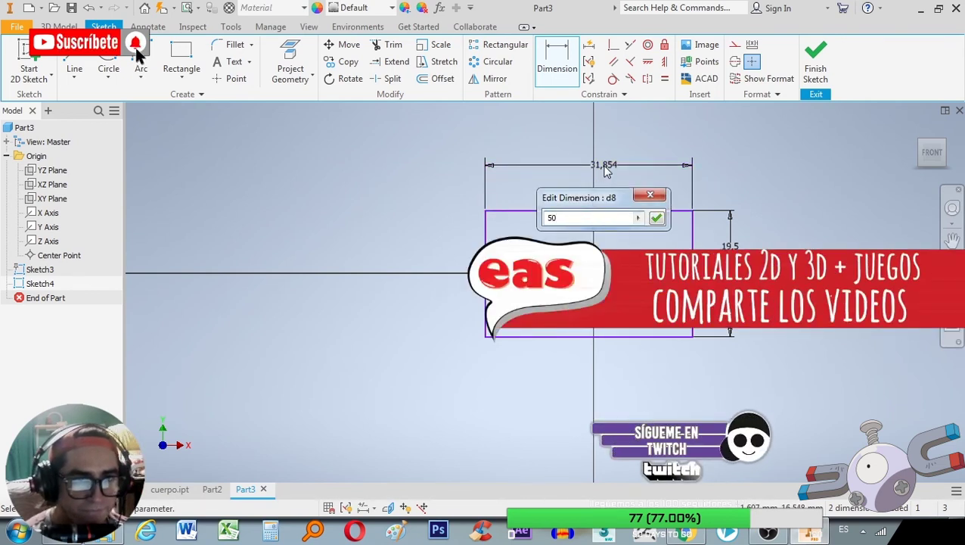
{"action": "key", "text": "Return"}
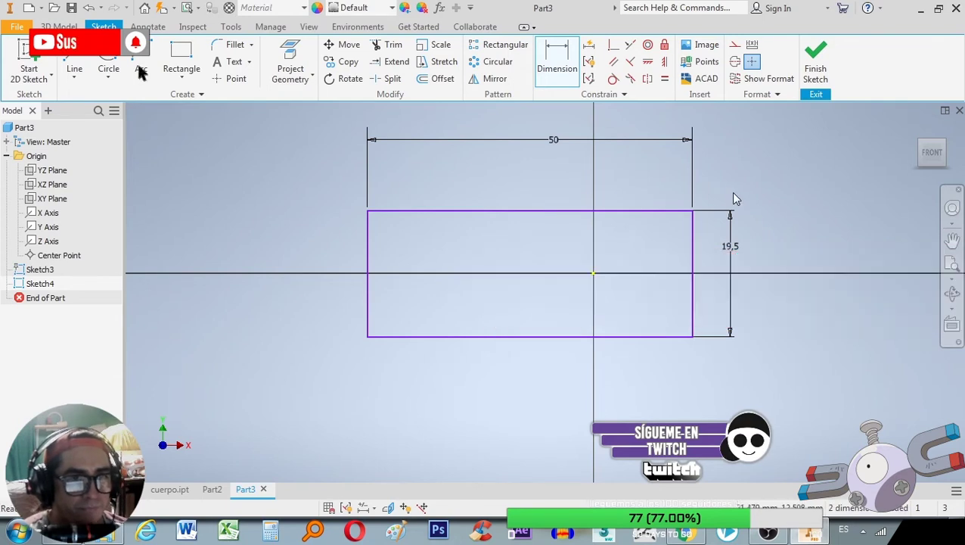
{"action": "scroll", "coordinate": [693, 226], "scroll_direction": "up", "scroll_amount": 3}
{"action": "scroll", "coordinate": [694, 225], "scroll_direction": "down", "scroll_amount": 2}
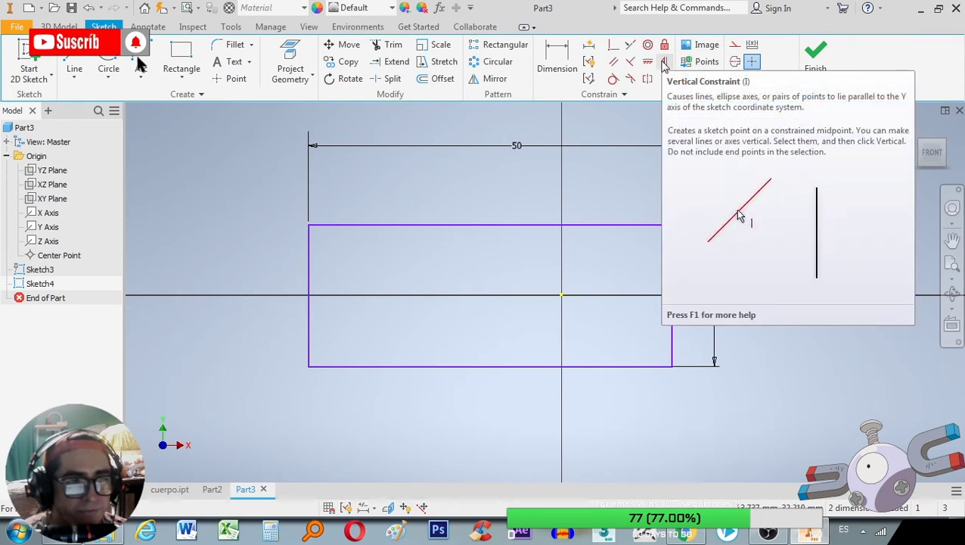
- Constrain the top-edge midpoint vertically in line with the origin
{"action": "middle_click_drag", "start_coordinate": [640, 209], "coordinate": [650, 226]}
{"action": "scroll", "coordinate": [650, 226], "scroll_direction": "down", "scroll_amount": 2}
{"action": "scroll", "coordinate": [652, 229], "scroll_direction": "up", "scroll_amount": 3}
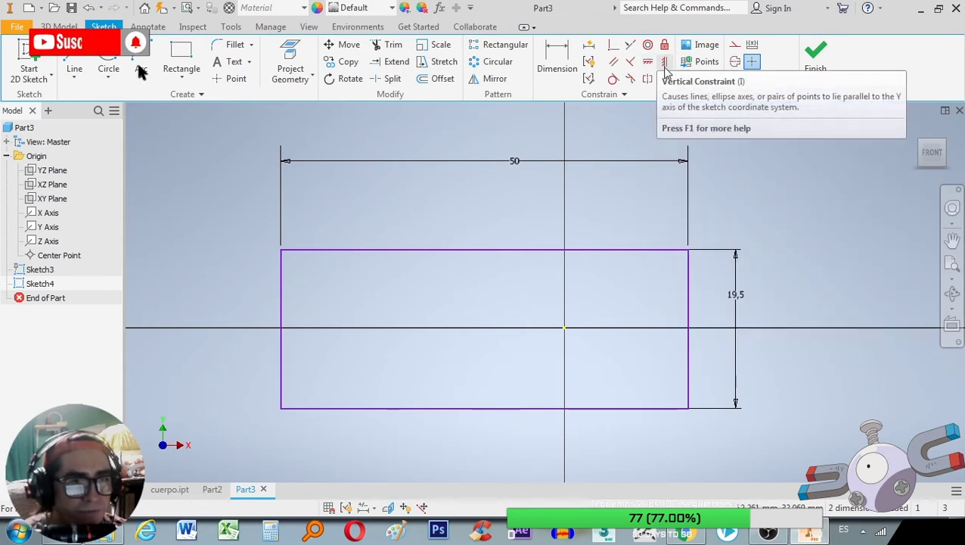
{"action": "left_click", "coordinate": [663, 62]}
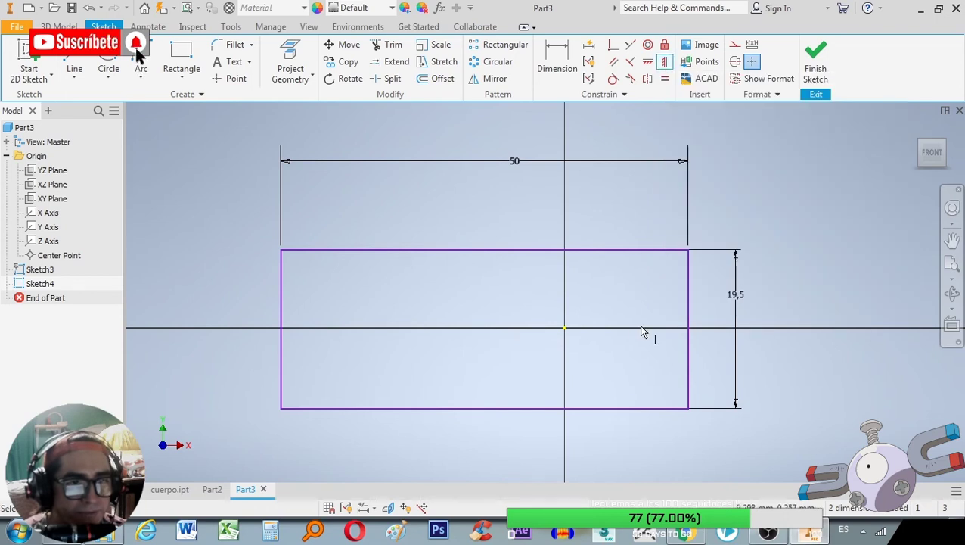
{"action": "scroll", "coordinate": [641, 331], "scroll_direction": "down", "scroll_amount": 2}
{"action": "scroll", "coordinate": [641, 331], "scroll_direction": "up", "scroll_amount": 1}
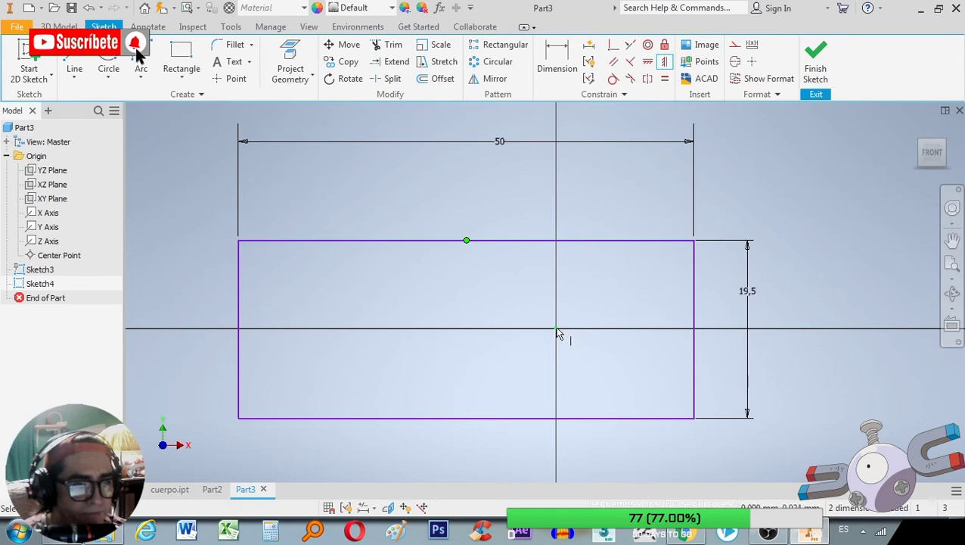
{"action": "left_click", "coordinate": [556, 329]}
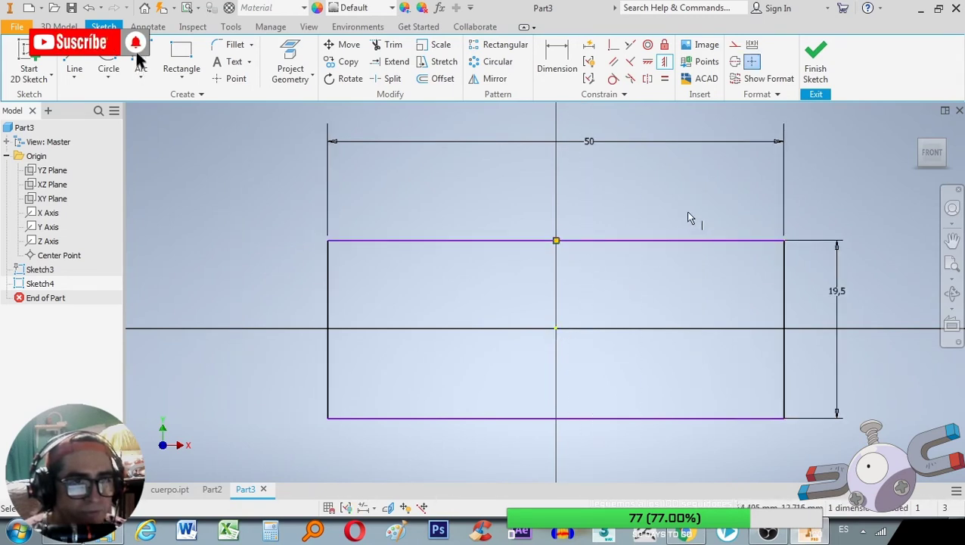
- Align the right-edge midpoint horizontally with the origin, dismissing the over-constraint warning
{"action": "left_click", "coordinate": [648, 63]}
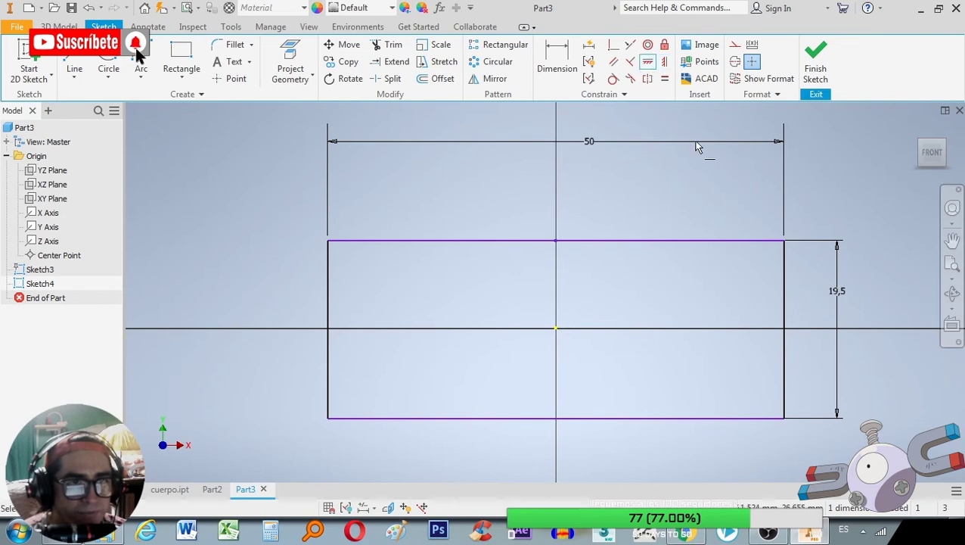
{"action": "left_click", "coordinate": [784, 293]}
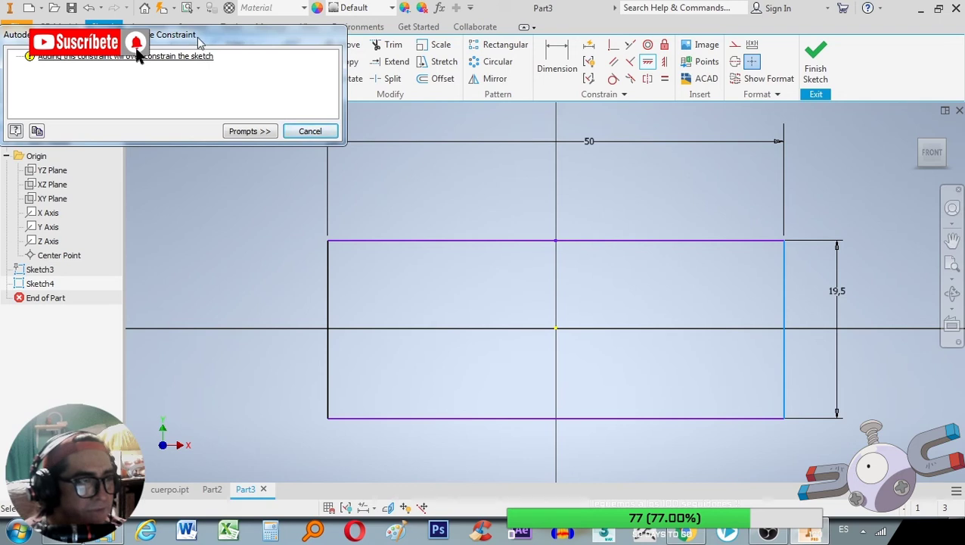
{"action": "left_click", "coordinate": [314, 137]}
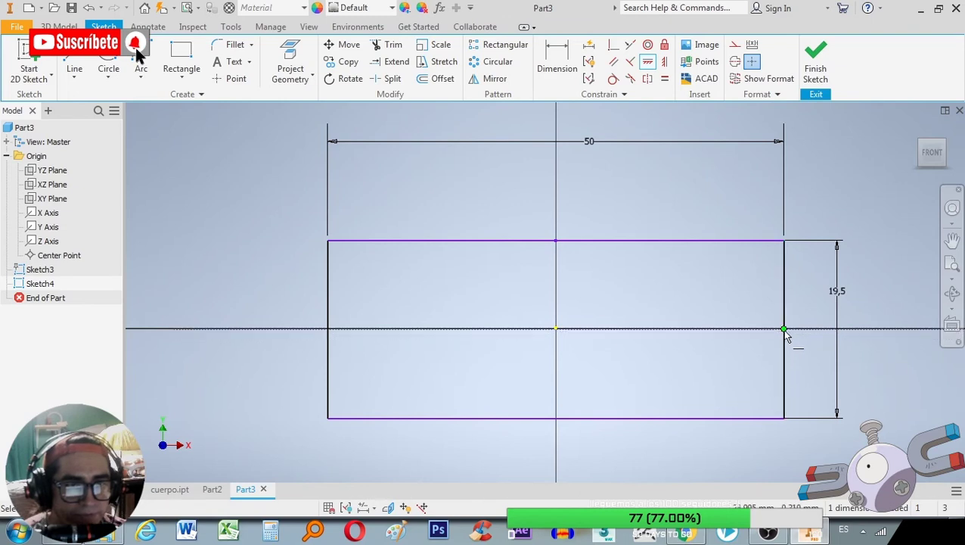
{"action": "left_click", "coordinate": [556, 332]}
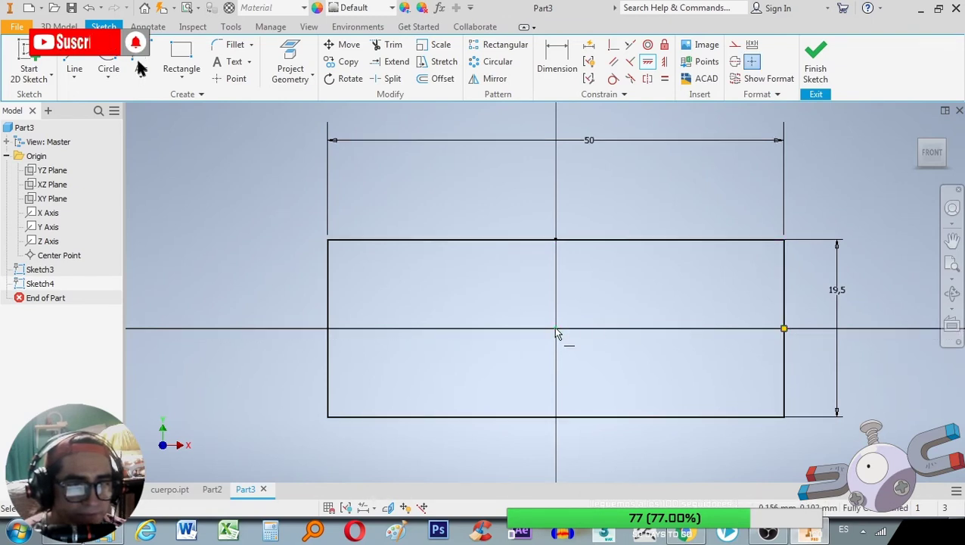
{"action": "scroll", "coordinate": [549, 279], "scroll_direction": "up", "scroll_amount": 5}
{"action": "scroll", "coordinate": [566, 275], "scroll_direction": "down", "scroll_amount": 5}
{"action": "scroll", "coordinate": [567, 276], "scroll_direction": "up", "scroll_amount": 5}
{"action": "mouse_move", "coordinate": [566, 275]}
{"action": "middle_mouse_down"}
{"action": "mouse_move", "coordinate": [507, 268]}
{"action": "mouse_move", "coordinate": [515, 282]}
{"action": "middle_mouse_up"}
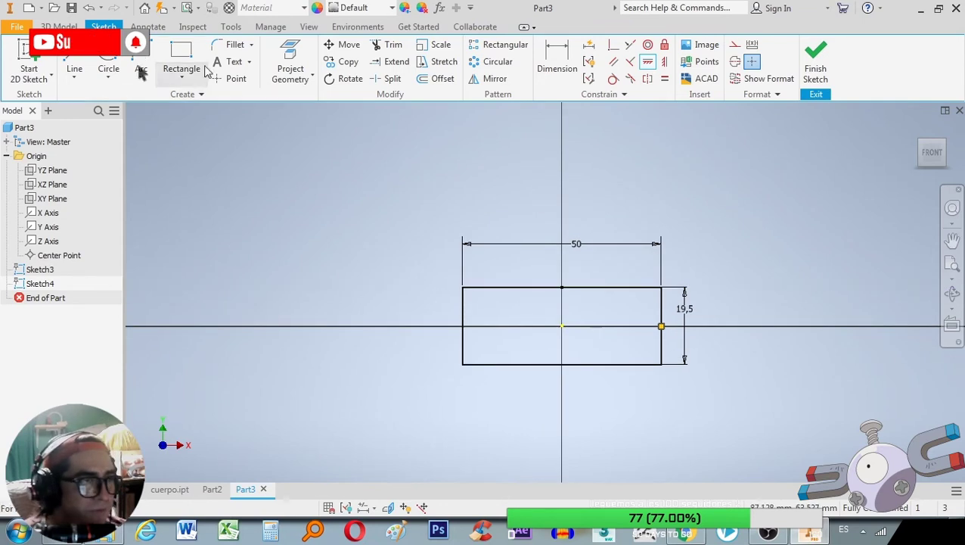
{"action": "left_click", "coordinate": [182, 61]}
{"action": "middle_click_drag", "start_coordinate": [285, 148], "coordinate": [377, 190]}
- Draw a line up from the rectangle's top-left corner, then a long horizontal line to the left
{"action": "middle_click_drag", "start_coordinate": [317, 142], "coordinate": [345, 159]}
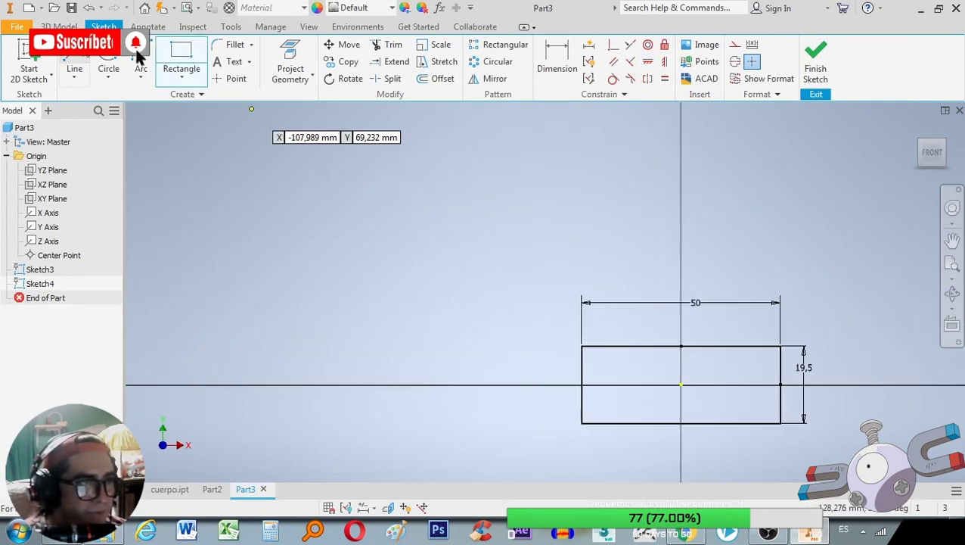
{"action": "key", "text": "l"}
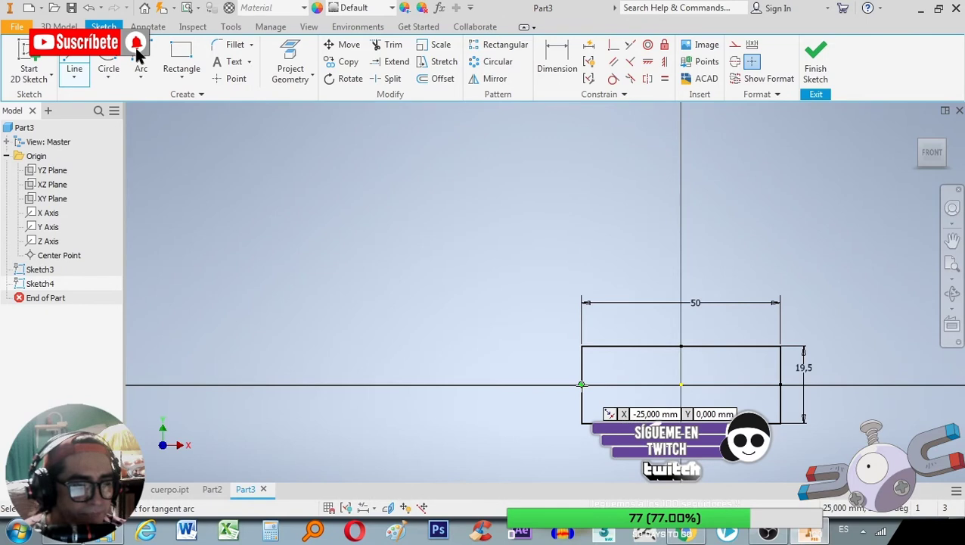
{"action": "left_click", "coordinate": [582, 346]}
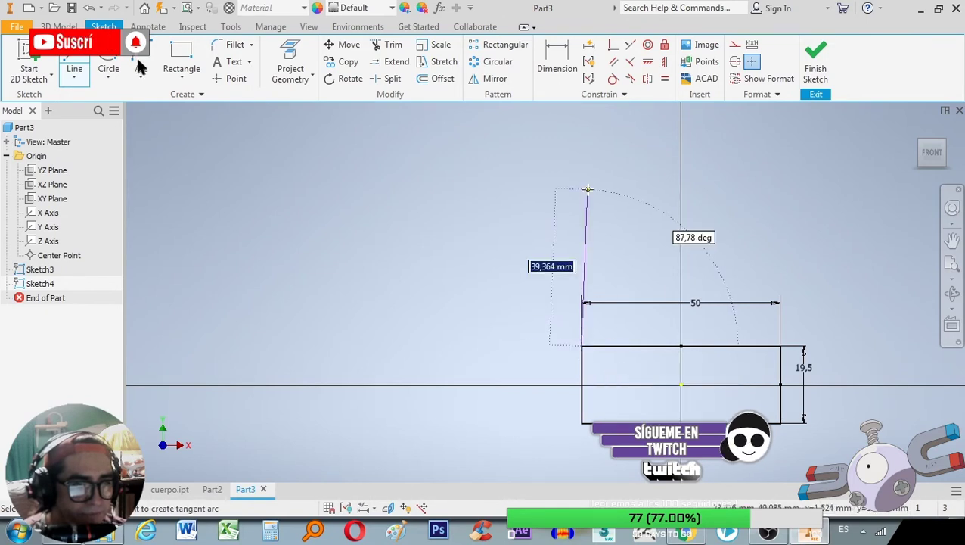
{"action": "scroll", "coordinate": [587, 189], "scroll_direction": "up", "scroll_amount": 2}
{"action": "scroll", "coordinate": [573, 199], "scroll_direction": "up", "scroll_amount": 2}
{"action": "scroll", "coordinate": [573, 198], "scroll_direction": "down", "scroll_amount": 5}
{"action": "scroll", "coordinate": [575, 170], "scroll_direction": "down", "scroll_amount": 3}
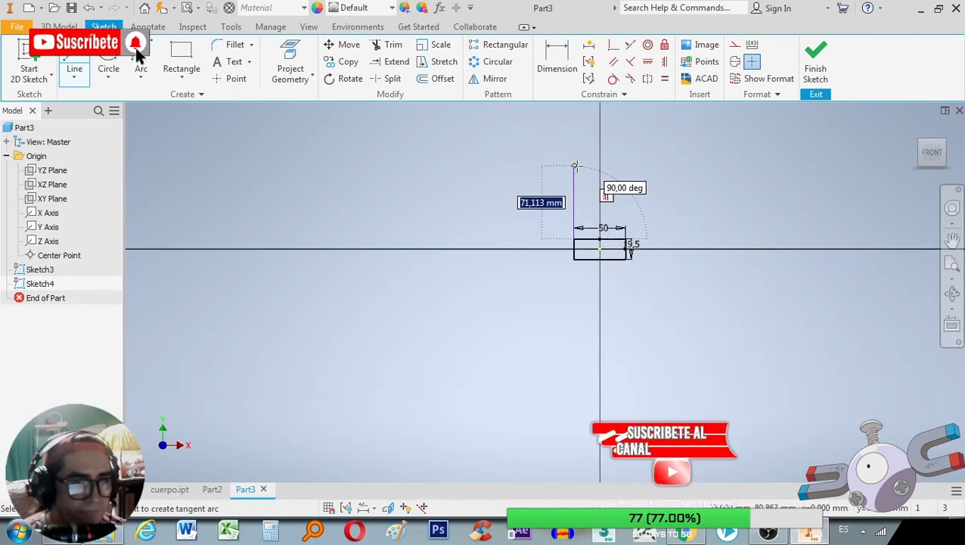
{"action": "left_click", "coordinate": [576, 166]}
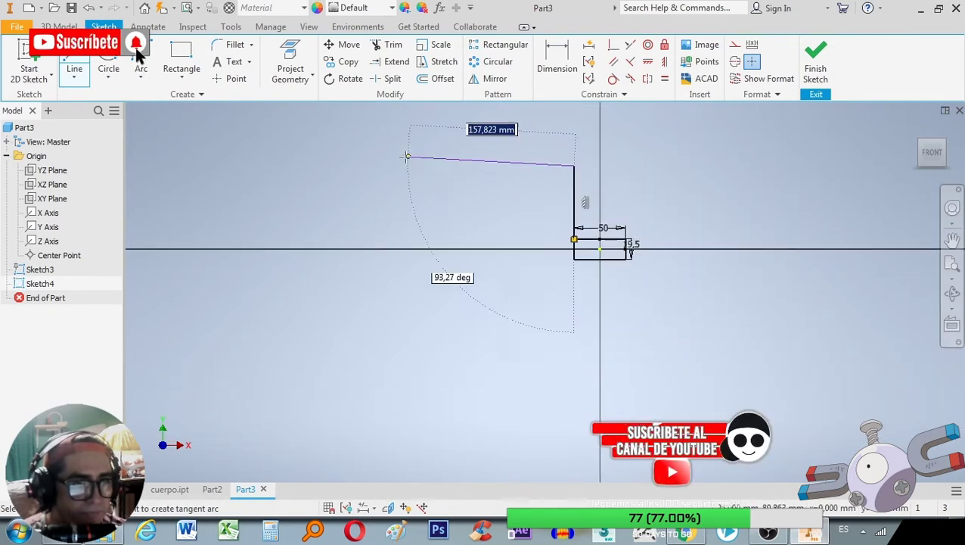
{"action": "left_click", "coordinate": [364, 166]}
{"action": "key", "text": "Escape"}
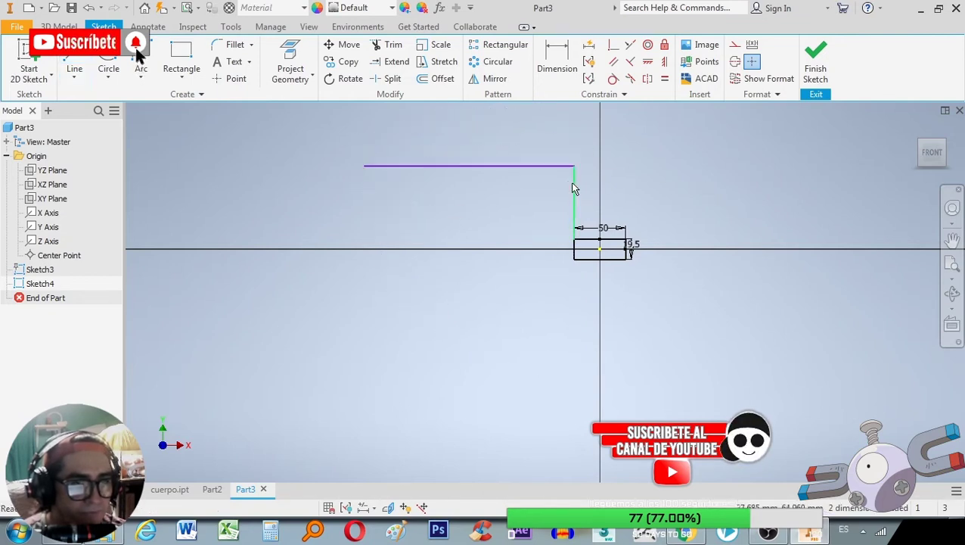
- Dimension the new upper vertical line to 70 mm
{"action": "key", "text": "d"}
{"action": "scroll", "coordinate": [580, 187], "scroll_direction": "up", "scroll_amount": 2}
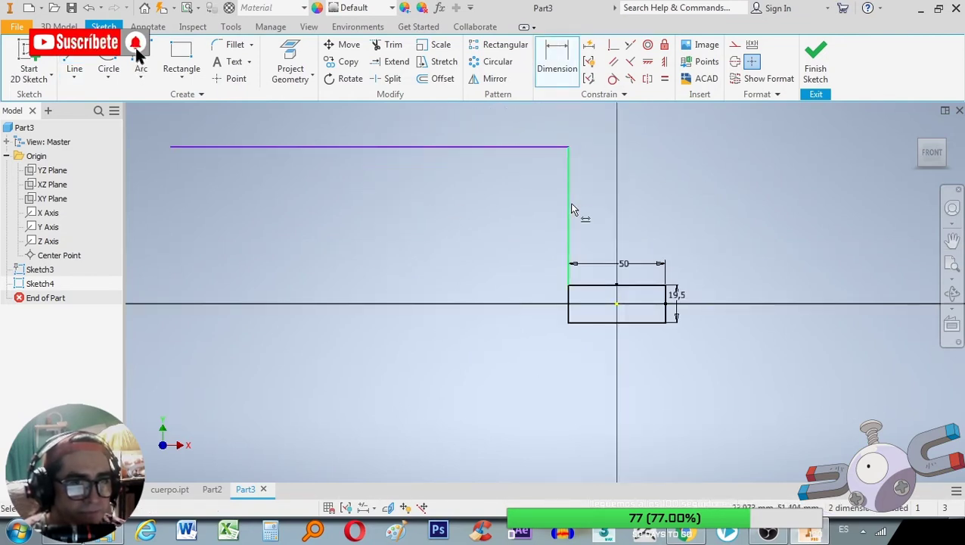
{"action": "left_click", "coordinate": [569, 209]}
{"action": "left_click", "coordinate": [723, 209]}
{"action": "type", "text": "70"}
{"action": "key", "text": "Return"}
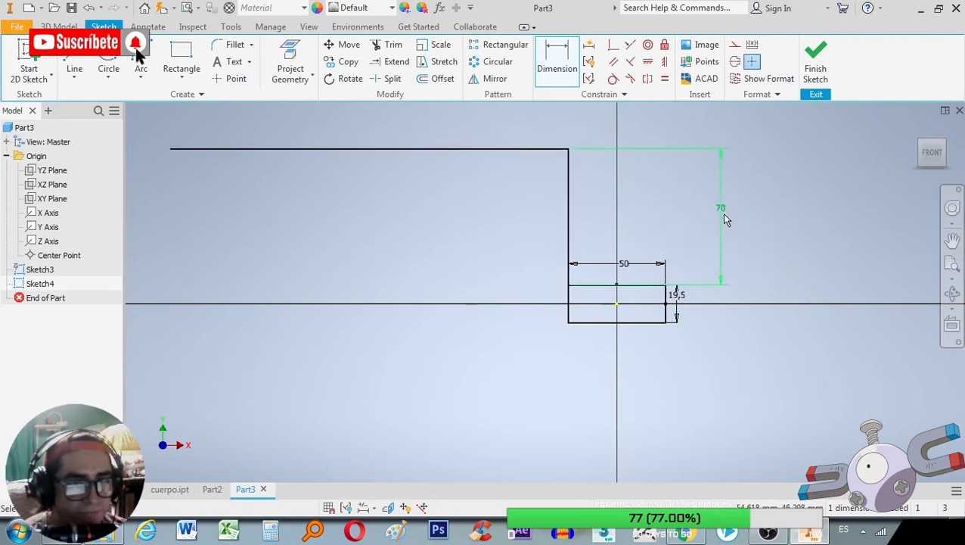
{"action": "scroll", "coordinate": [536, 200], "scroll_direction": "up", "scroll_amount": 2}
{"action": "scroll", "coordinate": [547, 206], "scroll_direction": "down", "scroll_amount": 3}
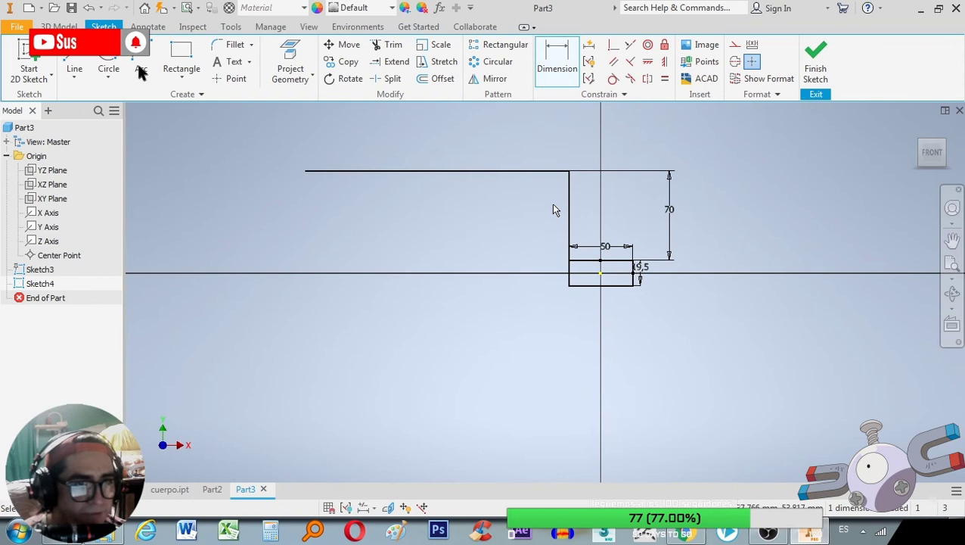
- Draw 70 mm down from the lower-left corner, 150 mm left, and close the box at the top
{"action": "left_click", "coordinate": [74, 60]}
{"action": "left_click", "coordinate": [570, 286]}
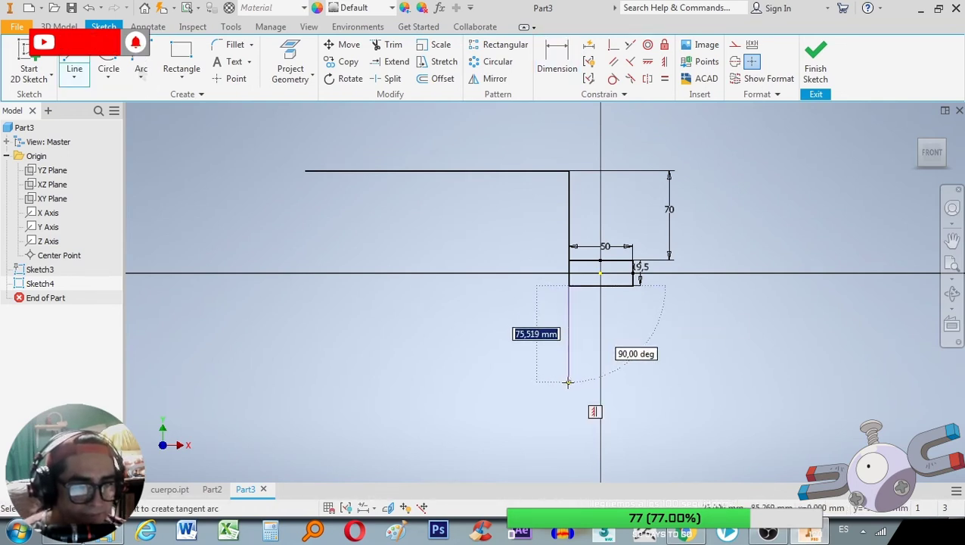
{"action": "type", "text": "70"}
{"action": "key", "text": "Return"}
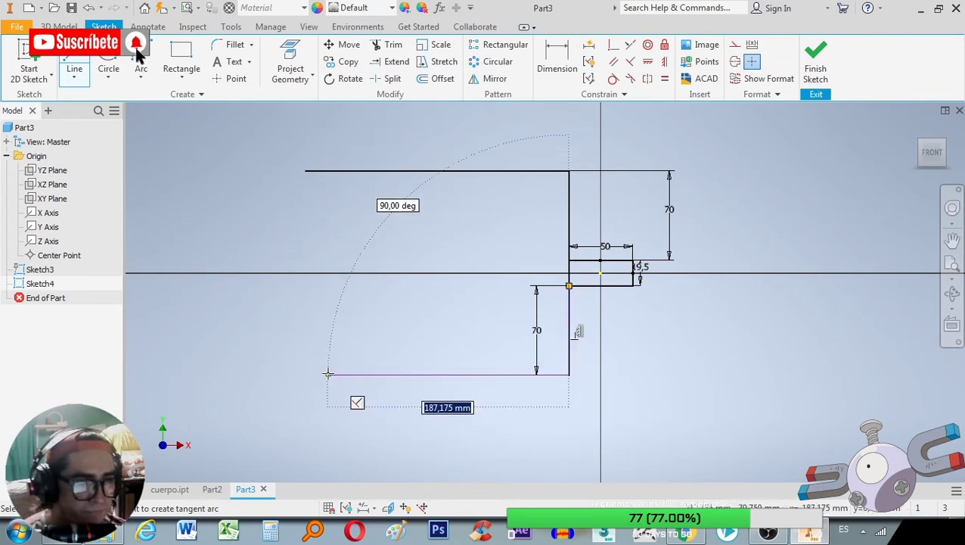
{"action": "type", "text": "1"}
{"action": "key", "text": "Return"}
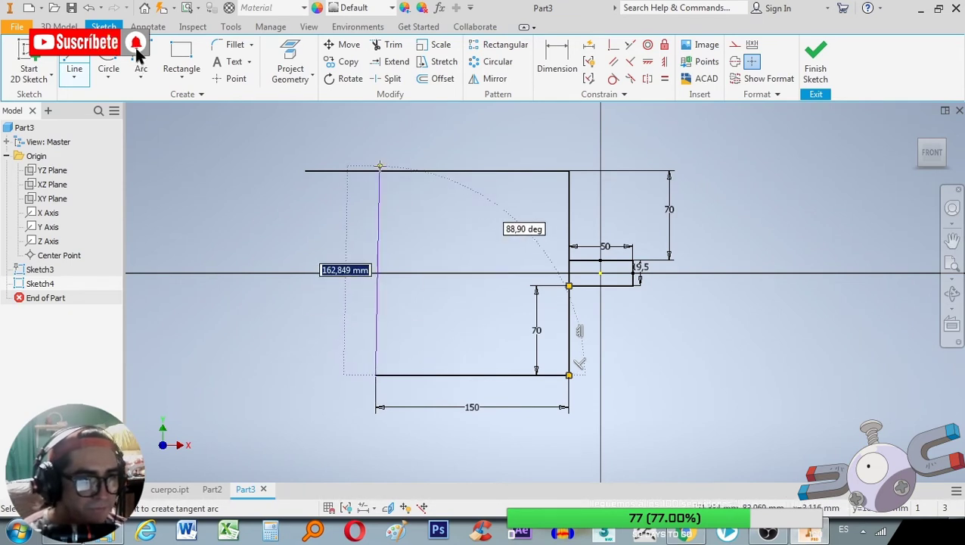
{"action": "left_click", "coordinate": [376, 171]}
{"action": "key", "text": "Escape"}
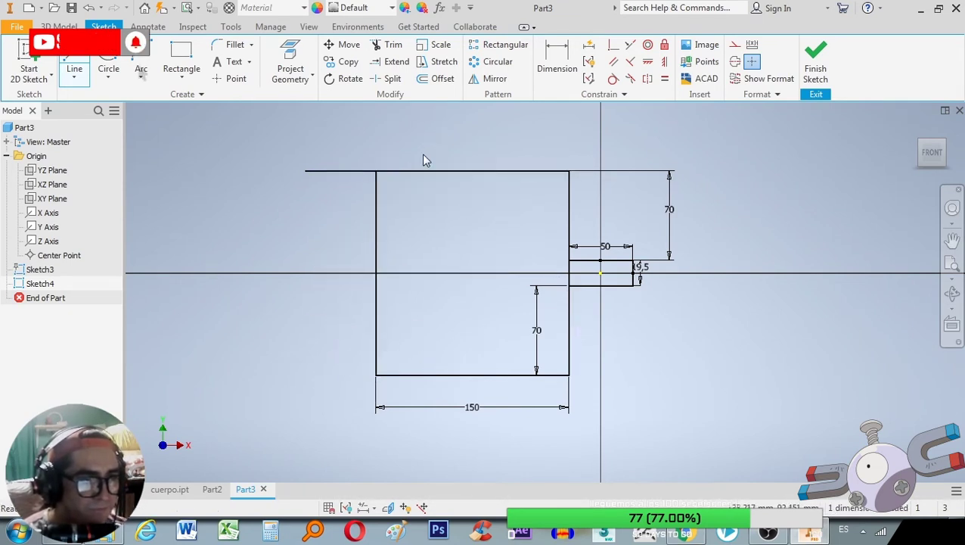
- Trim off the stub sticking out past the box's top-left corner
{"action": "left_click_drag", "start_coordinate": [280, 151], "coordinate": [426, 272]}
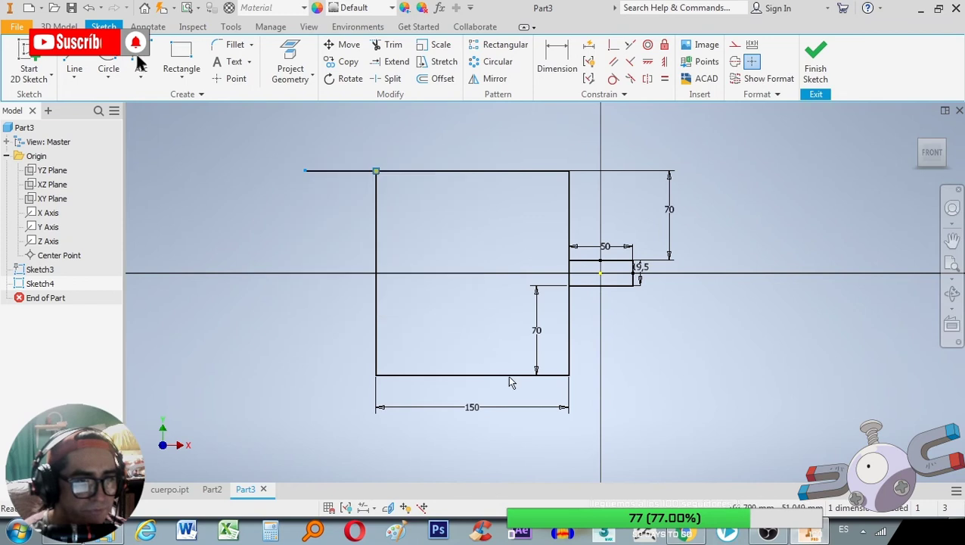
{"action": "left_click", "coordinate": [393, 45]}
{"action": "left_click", "coordinate": [333, 173]}
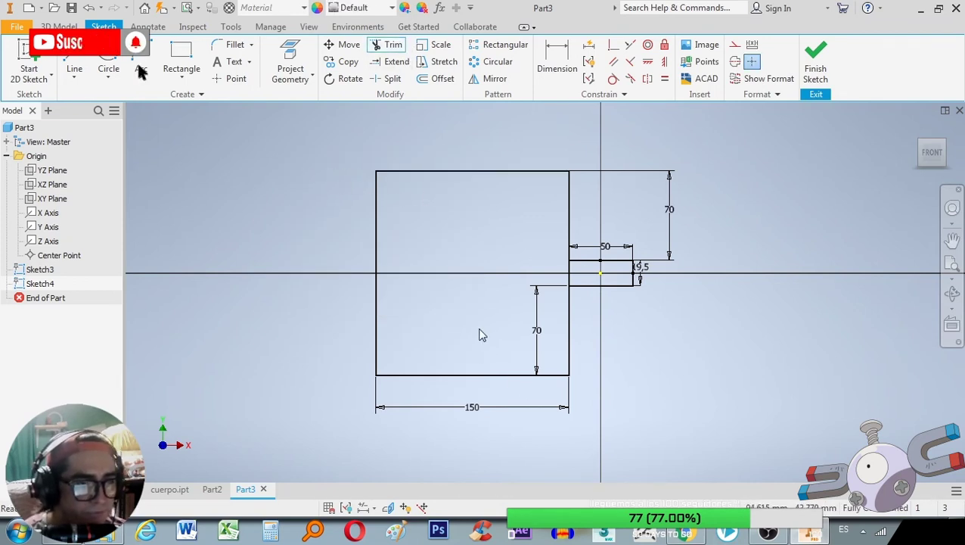
{"action": "scroll", "coordinate": [484, 337], "scroll_direction": "up", "scroll_amount": 3}
{"action": "scroll", "coordinate": [490, 338], "scroll_direction": "down", "scroll_amount": 4}
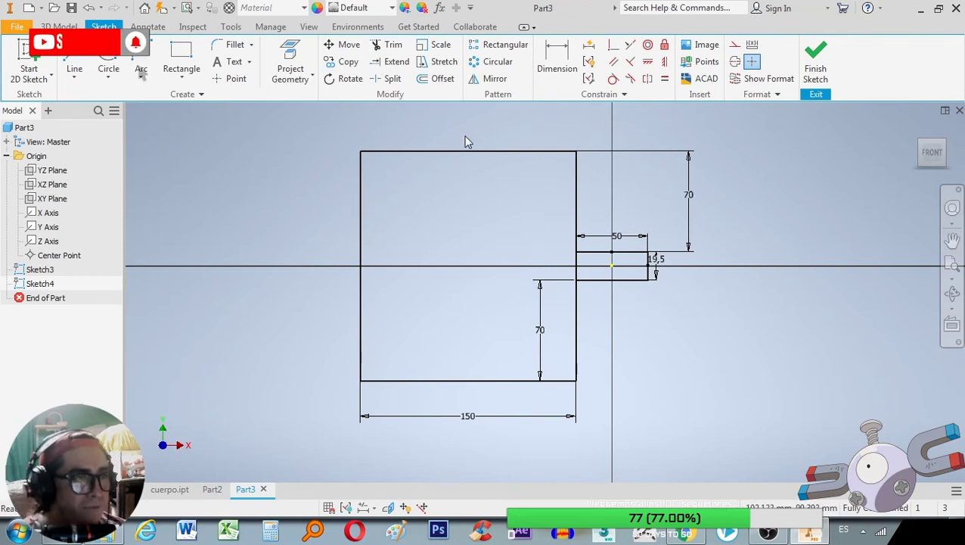
{"action": "left_click", "coordinate": [233, 44]}
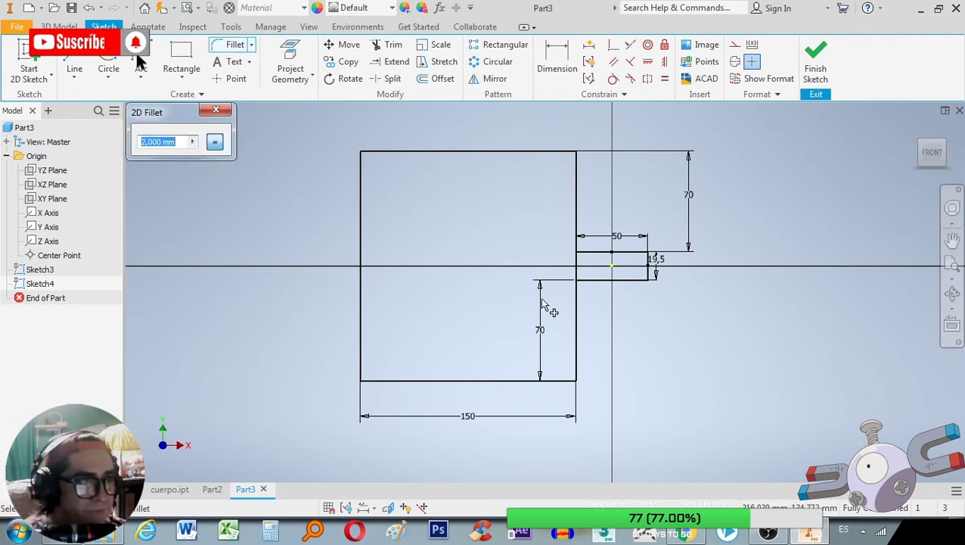
- Fillet the box's bottom-right and top-right corners with a 50 mm radius
{"action": "left_click", "coordinate": [545, 381]}
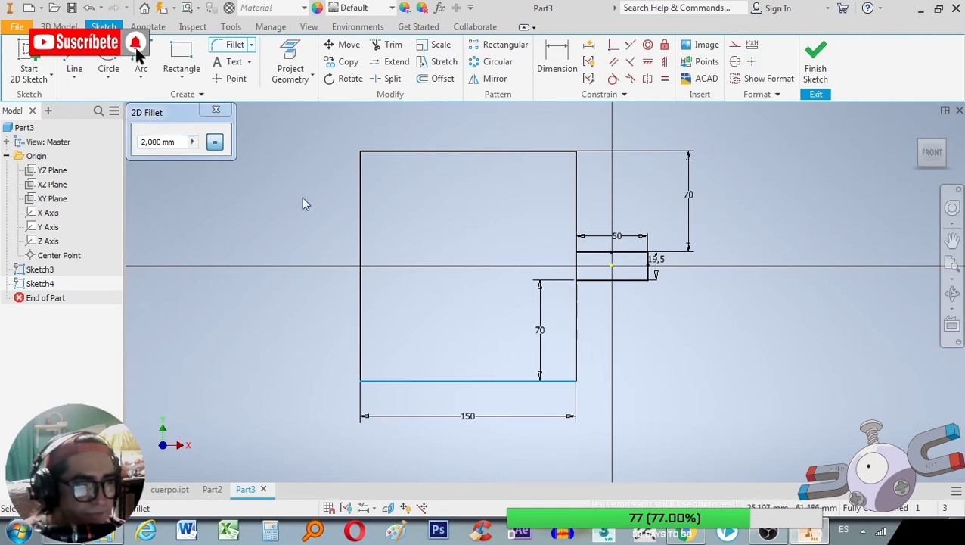
{"action": "left_click", "coordinate": [163, 141]}
{"action": "type", "text": "10"}
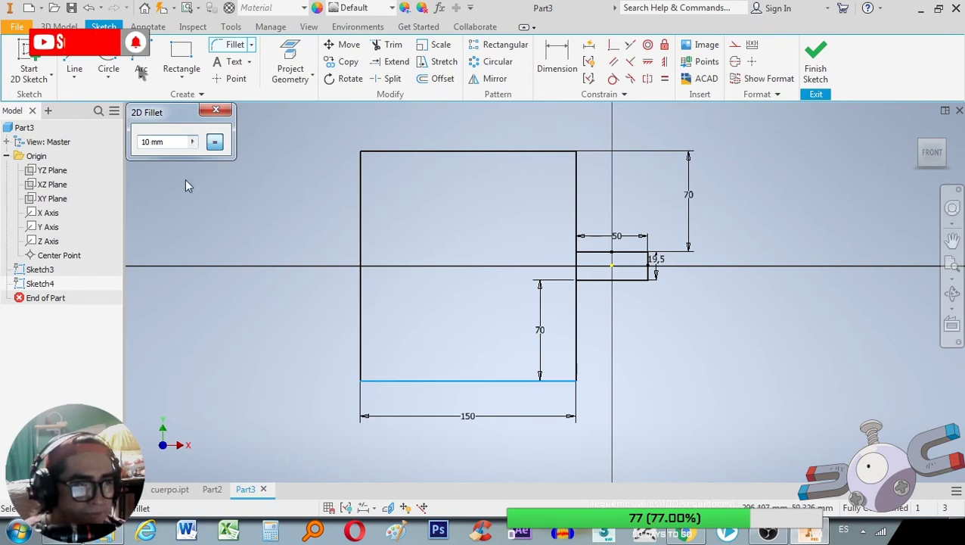
{"action": "type", "text": "30"}
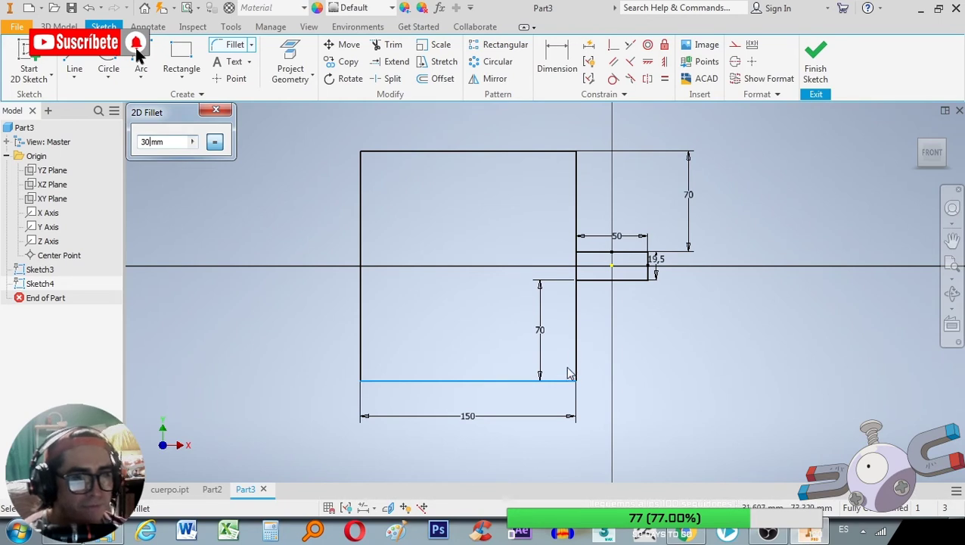
{"action": "double_click", "coordinate": [140, 143]}
{"action": "type", "text": "0"}
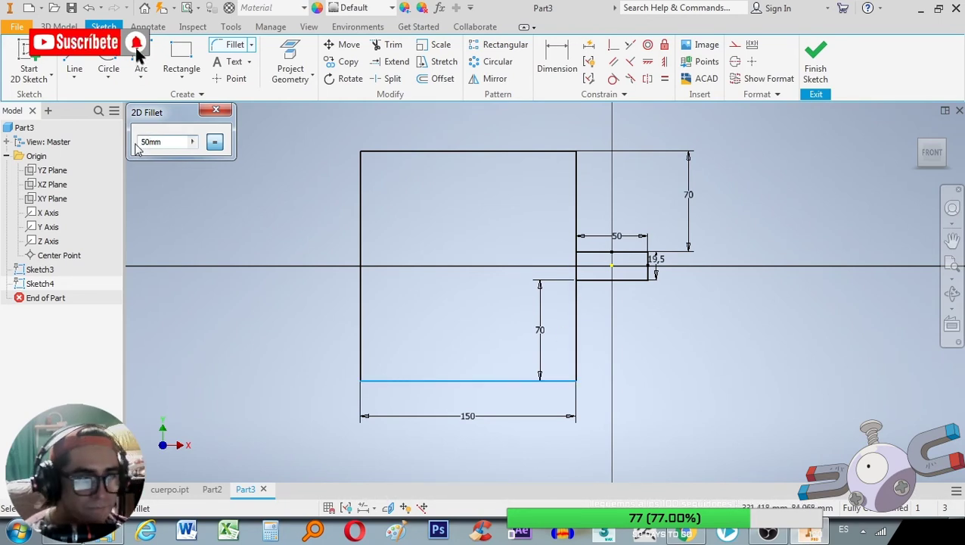
{"action": "left_click", "coordinate": [577, 334]}
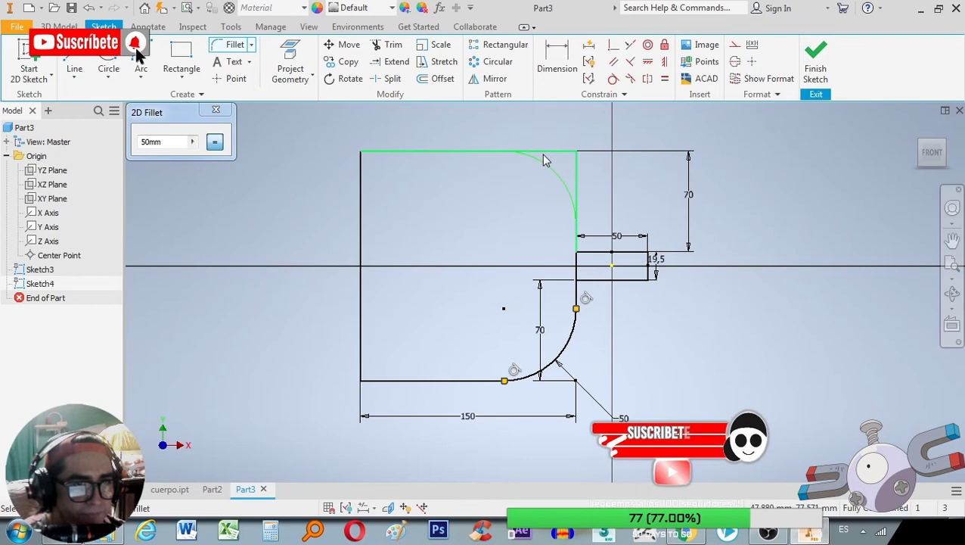
{"action": "left_click", "coordinate": [545, 156]}
{"action": "key", "text": "Escape"}
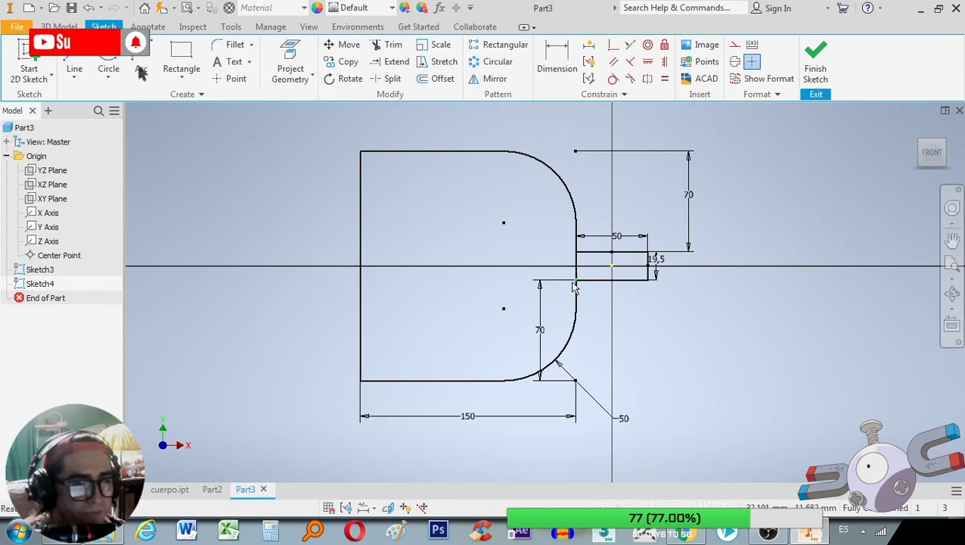
{"action": "scroll", "coordinate": [608, 295], "scroll_direction": "up", "scroll_amount": 2}
{"action": "scroll", "coordinate": [609, 295], "scroll_direction": "down", "scroll_amount": 3}
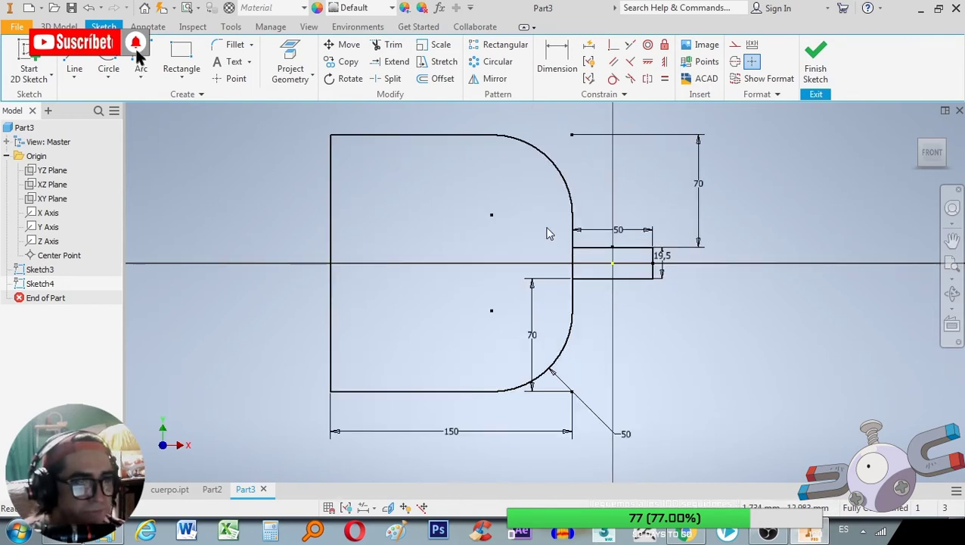
- Offset the D-shaped outline to create an inner copy
{"action": "left_click", "coordinate": [435, 80]}
{"action": "left_click", "coordinate": [472, 136]}
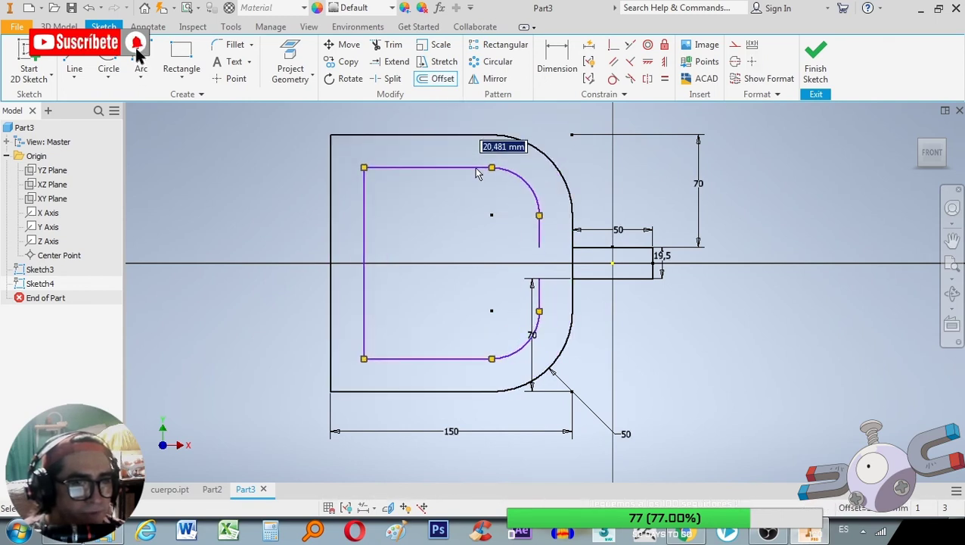
{"action": "left_click", "coordinate": [477, 174]}
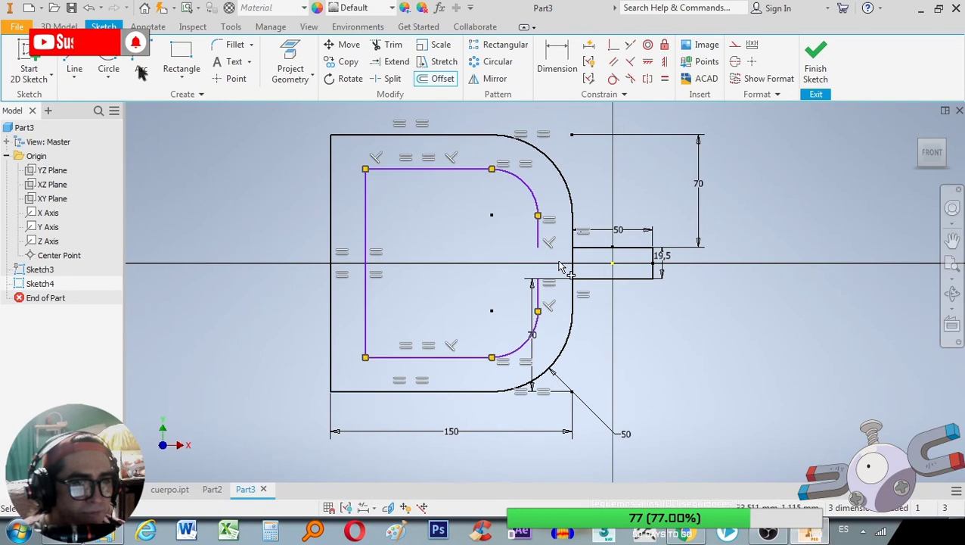
{"action": "left_click", "coordinate": [689, 316]}
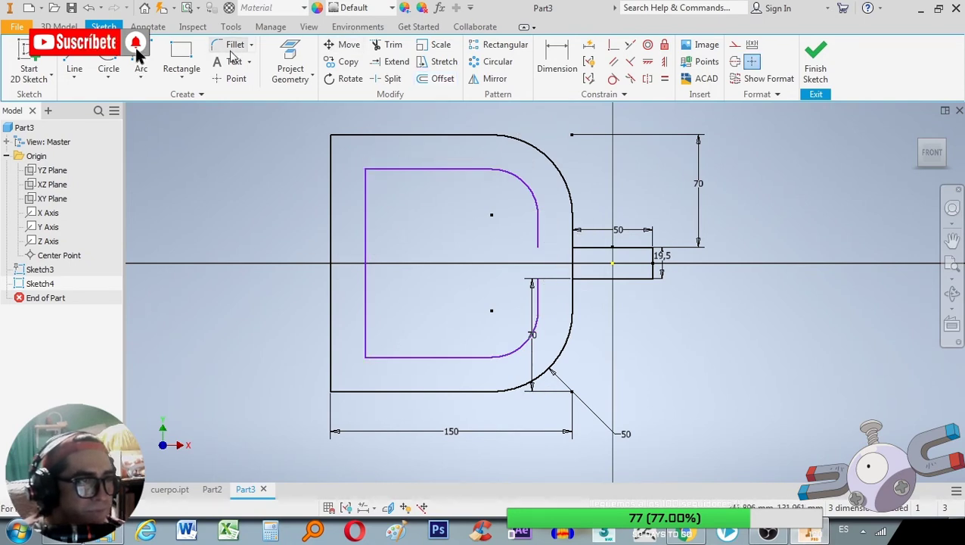
- Dimension the gap between the outer and inner top edges at 20 mm, then change it to 30 mm
{"action": "key", "text": "d"}
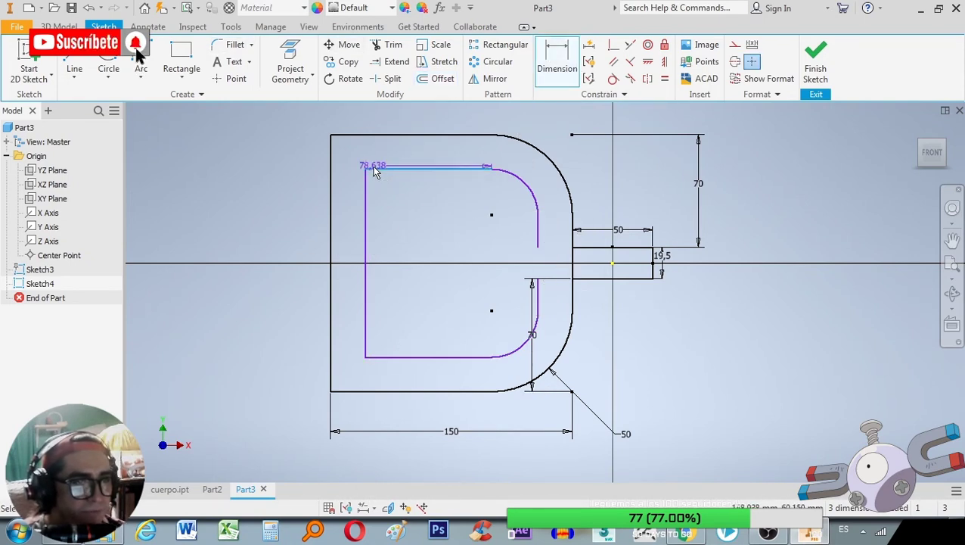
{"action": "left_click", "coordinate": [386, 136]}
{"action": "left_click", "coordinate": [214, 131]}
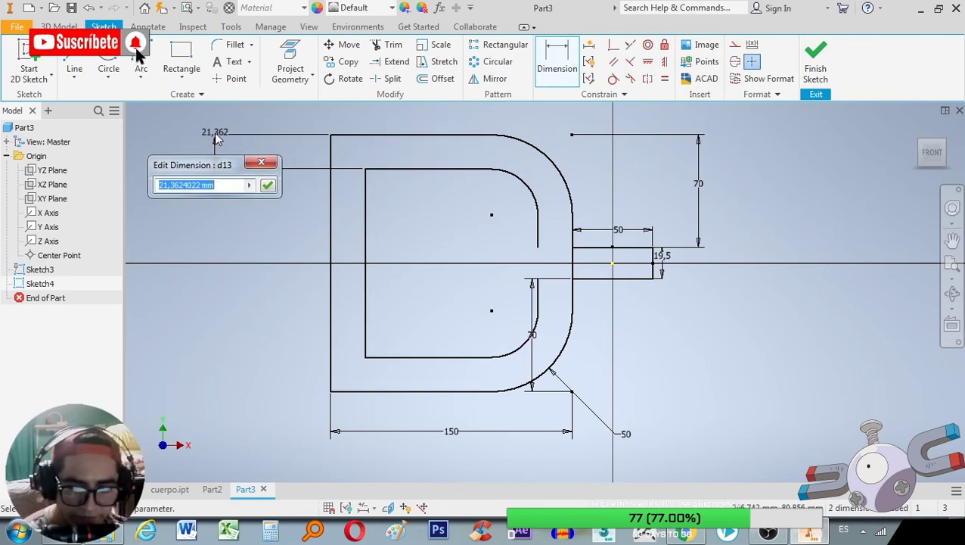
{"action": "type", "text": "20"}
{"action": "key", "text": "Return"}
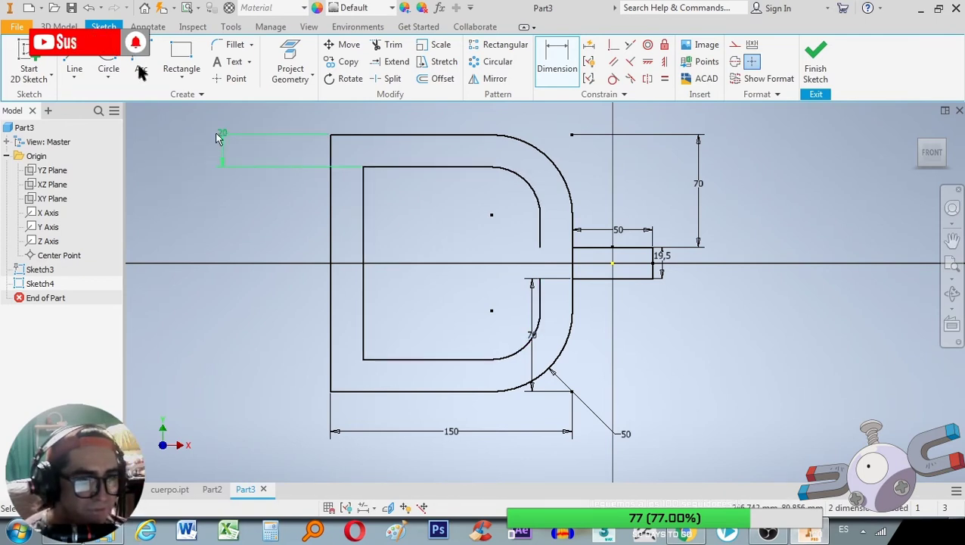
{"action": "scroll", "coordinate": [575, 272], "scroll_direction": "down", "scroll_amount": 3}
{"action": "scroll", "coordinate": [580, 278], "scroll_direction": "up", "scroll_amount": 4}
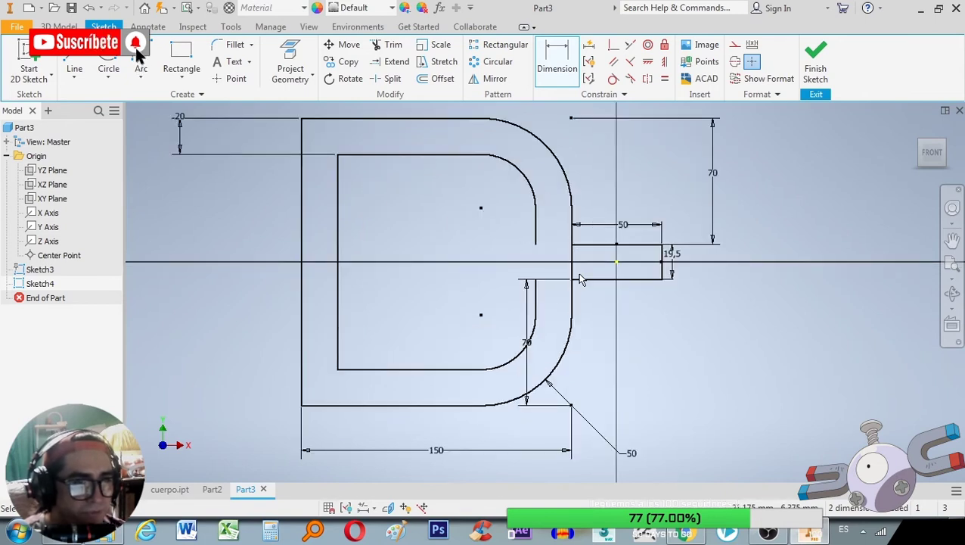
{"action": "double_click", "coordinate": [180, 118]}
{"action": "type", "text": "30"}
{"action": "key", "text": "Return"}
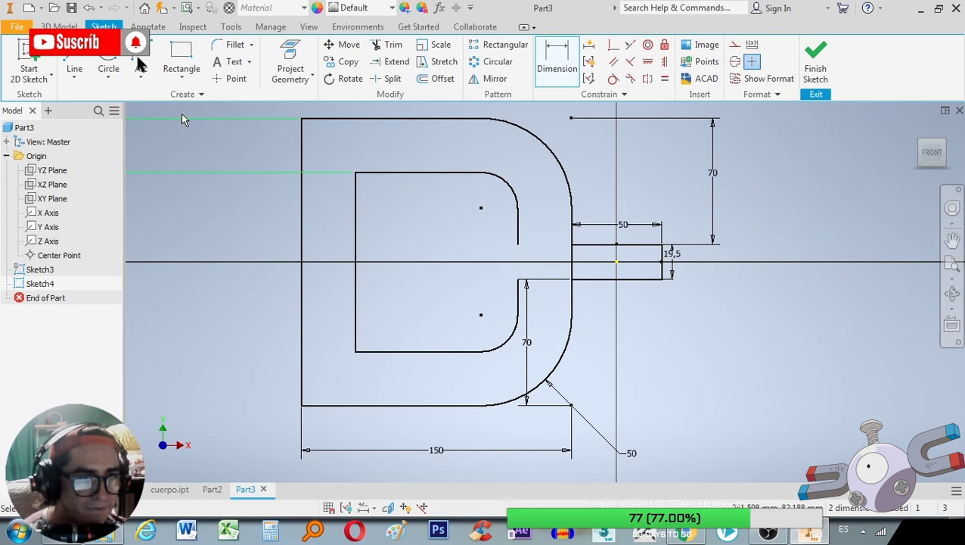
- Draw a short vertical line closing the gap in the inner outline
{"action": "key", "text": "l"}
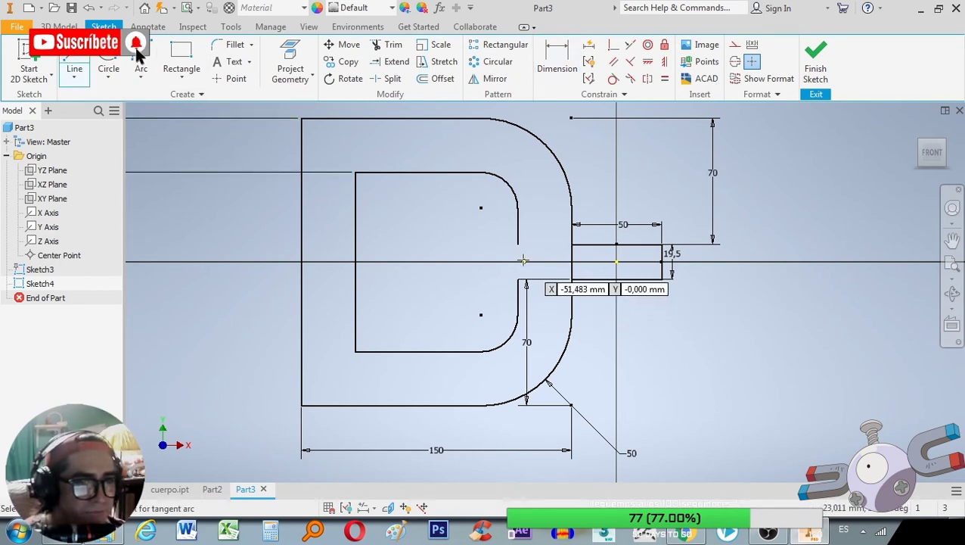
{"action": "left_click", "coordinate": [517, 244]}
{"action": "double_click", "coordinate": [517, 279]}
{"action": "key", "text": "Escape"}
- Connect the inner top-left and bottom-left corners to the outer top and bottom edges
{"action": "key", "text": "l"}
{"action": "left_click", "coordinate": [355, 173]}
{"action": "double_click", "coordinate": [355, 118]}
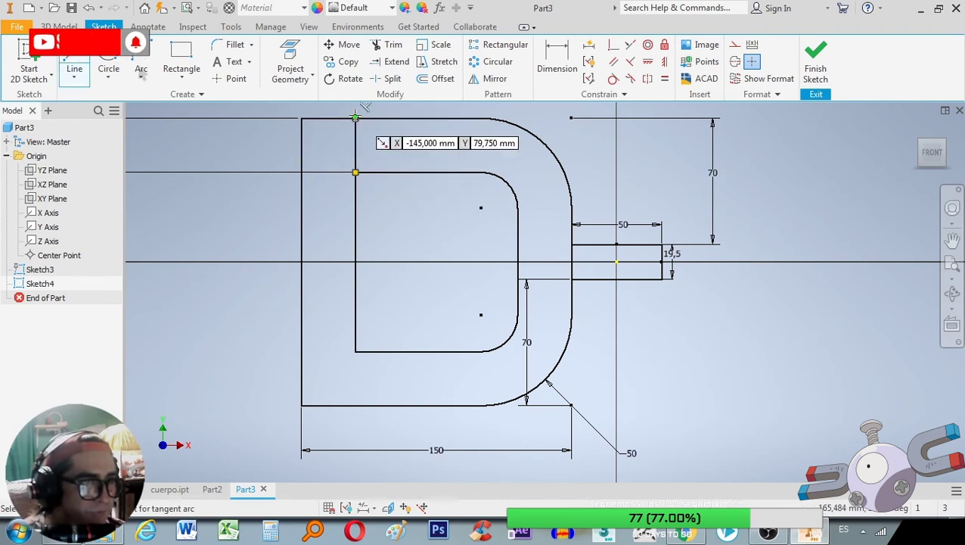
{"action": "key", "text": "l"}
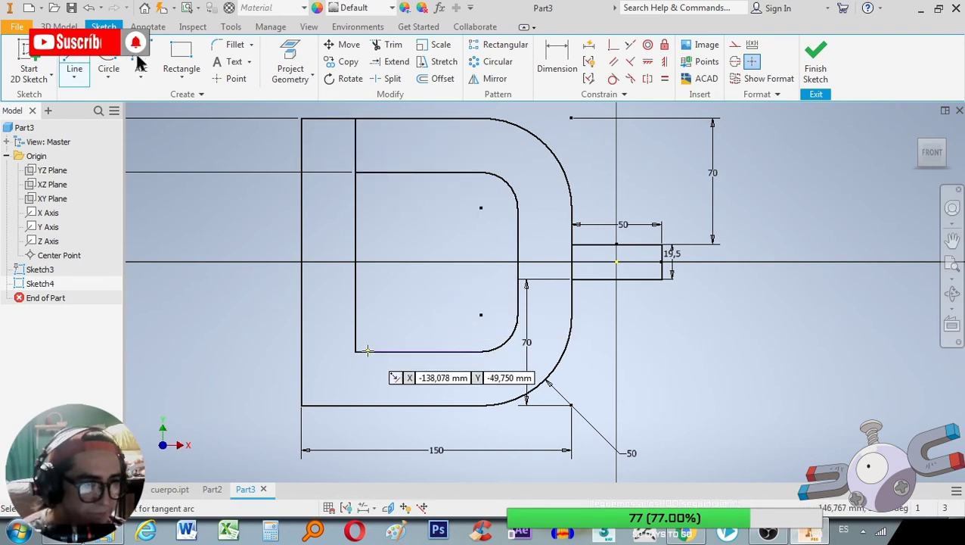
{"action": "left_click", "coordinate": [355, 352]}
{"action": "left_click", "coordinate": [356, 405]}
{"action": "key", "text": "Escape"}
{"action": "scroll", "coordinate": [474, 351], "scroll_direction": "up", "scroll_amount": 3}
{"action": "scroll", "coordinate": [470, 352], "scroll_direction": "down", "scroll_amount": 4}
{"action": "scroll", "coordinate": [484, 287], "scroll_direction": "up", "scroll_amount": 2}
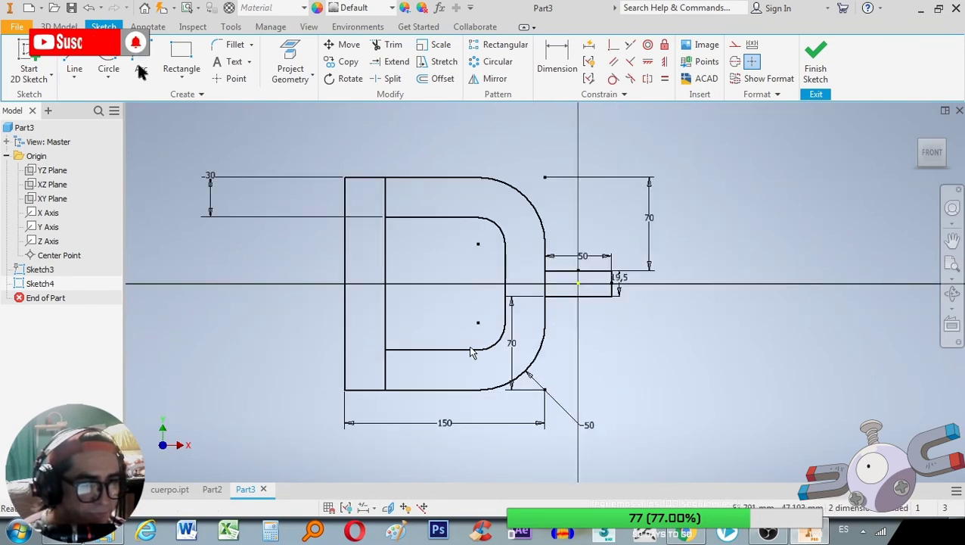
{"action": "left_click_drag", "start_coordinate": [656, 423], "coordinate": [264, 141]}
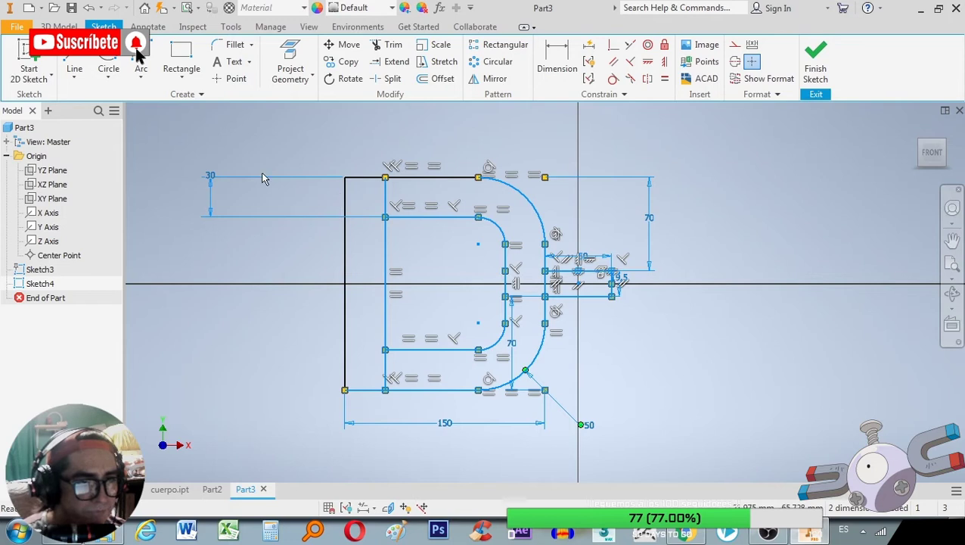
- Trim away the left inner line segments and the bottom-left horizontal segment
{"action": "left_click_drag", "start_coordinate": [189, 142], "coordinate": [759, 440]}
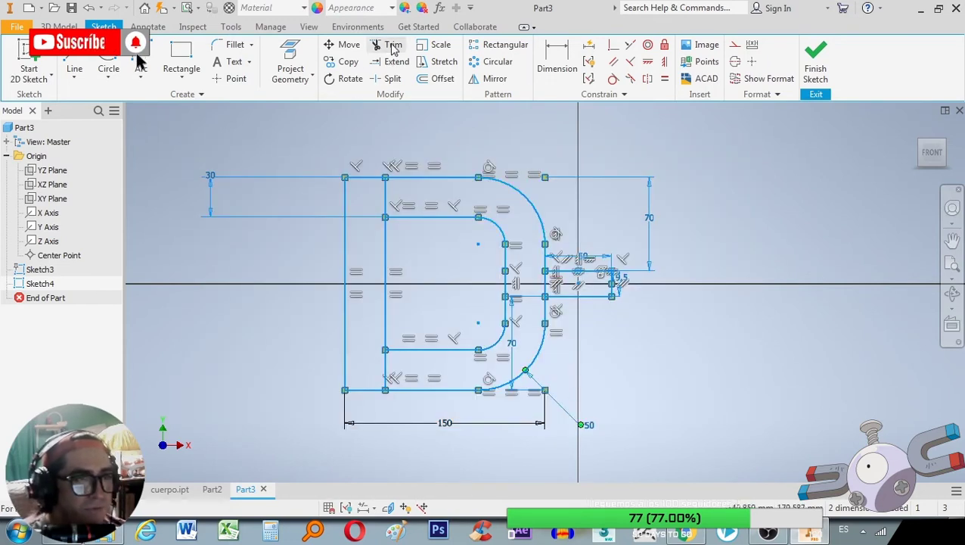
{"action": "left_click", "coordinate": [388, 44]}
{"action": "scroll", "coordinate": [394, 257], "scroll_direction": "down", "scroll_amount": 2}
{"action": "left_click", "coordinate": [396, 254]}
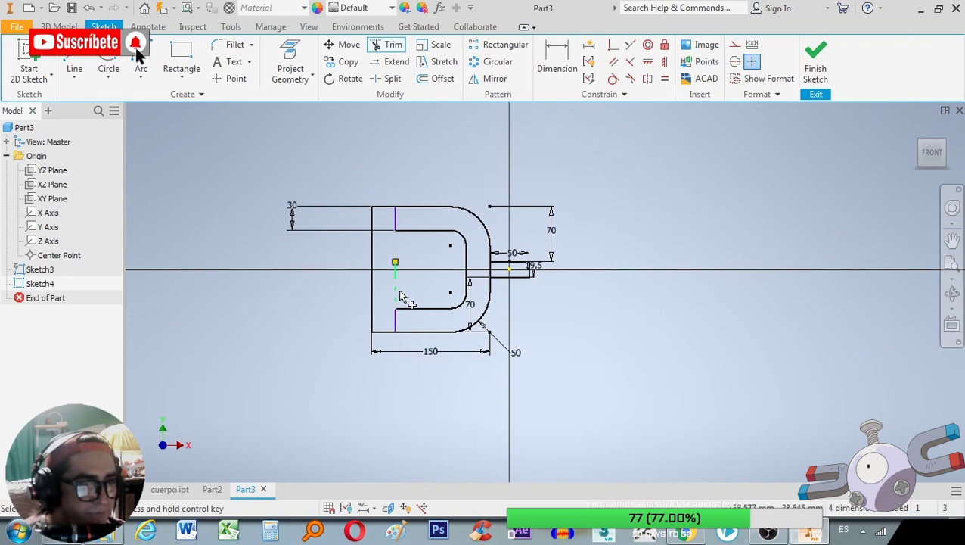
{"action": "scroll", "coordinate": [392, 275], "scroll_direction": "up", "scroll_amount": 3}
{"action": "left_click", "coordinate": [405, 261]}
{"action": "scroll", "coordinate": [375, 271], "scroll_direction": "down", "scroll_amount": 3}
{"action": "left_click", "coordinate": [338, 284]}
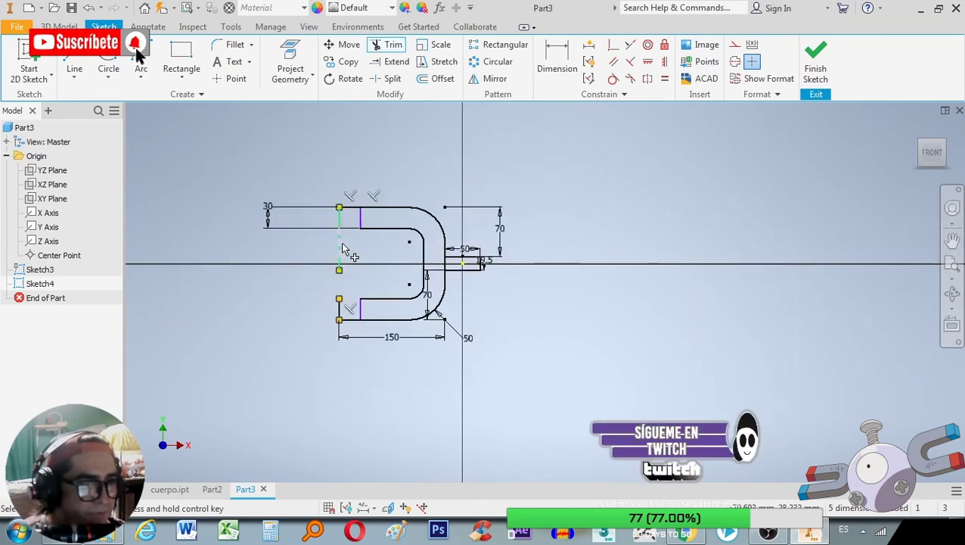
{"action": "key", "text": "Escape"}
{"action": "left_click_drag", "start_coordinate": [345, 180], "coordinate": [299, 362]}
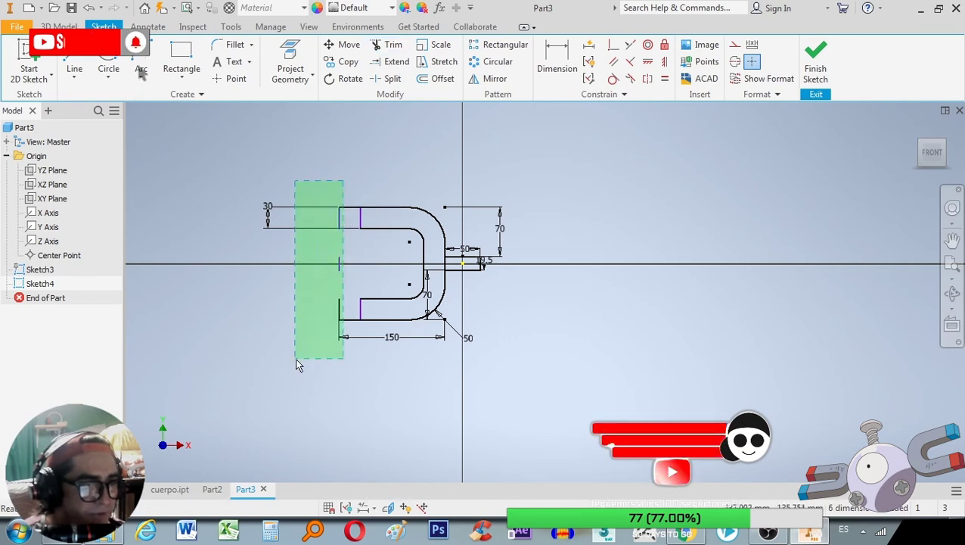
{"action": "left_click", "coordinate": [388, 45]}
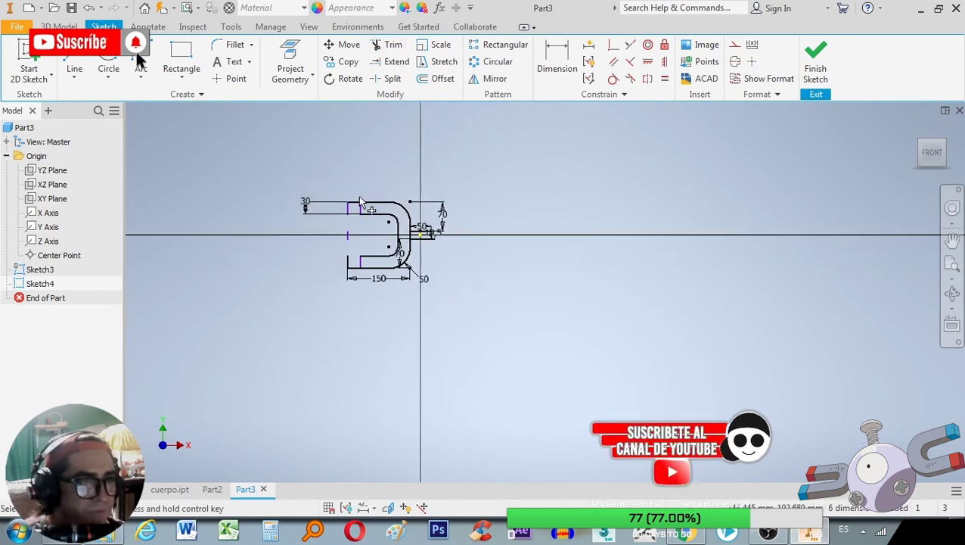
{"action": "scroll", "coordinate": [359, 219], "scroll_direction": "up", "scroll_amount": 3}
{"action": "left_click", "coordinate": [342, 442]}
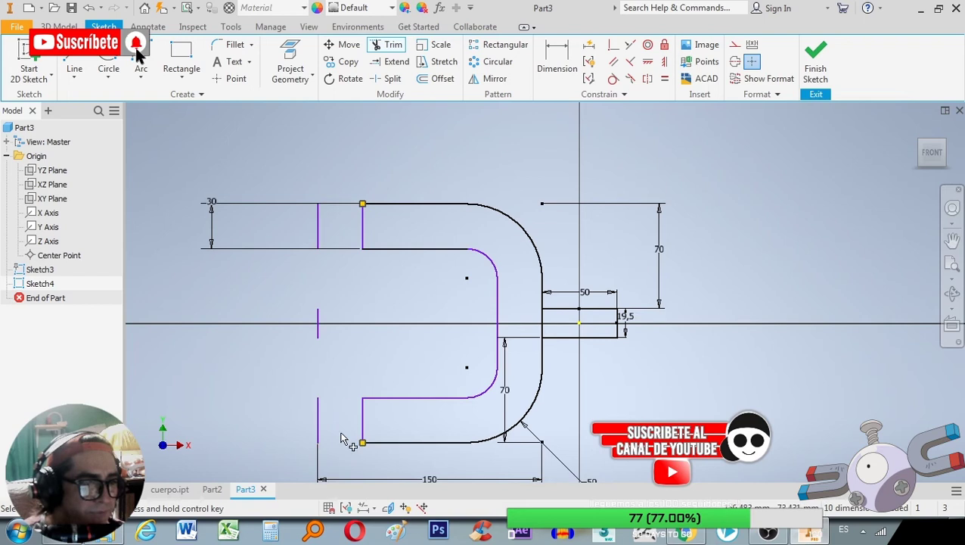
{"action": "key", "text": "Escape"}
- Delete the leftover left lines, the diagonal, and the unneeded 150, lower 70 and 50 dimensions
{"action": "left_click_drag", "start_coordinate": [323, 182], "coordinate": [280, 466]}
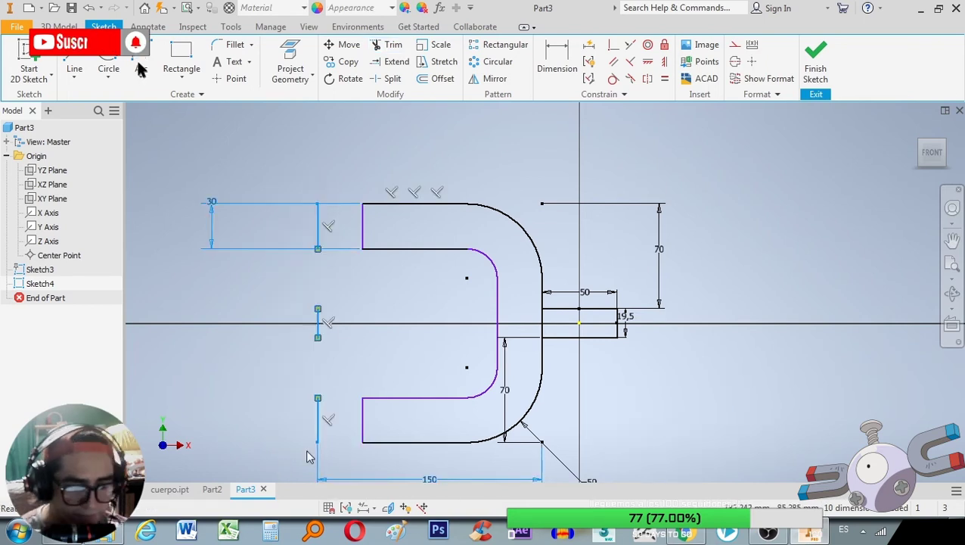
{"action": "key", "text": "Delete"}
{"action": "middle_click_drag", "start_coordinate": [639, 409], "coordinate": [546, 339]}
{"action": "left_click_drag", "start_coordinate": [485, 407], "coordinate": [471, 413]}
{"action": "key", "text": "Delete"}
{"action": "mouse_move", "coordinate": [618, 136]}
{"action": "left_mouse_down"}
{"action": "mouse_move", "coordinate": [590, 179]}
{"action": "mouse_move", "coordinate": [501, 243]}
{"action": "left_mouse_up"}
{"action": "left_click", "coordinate": [548, 306]}
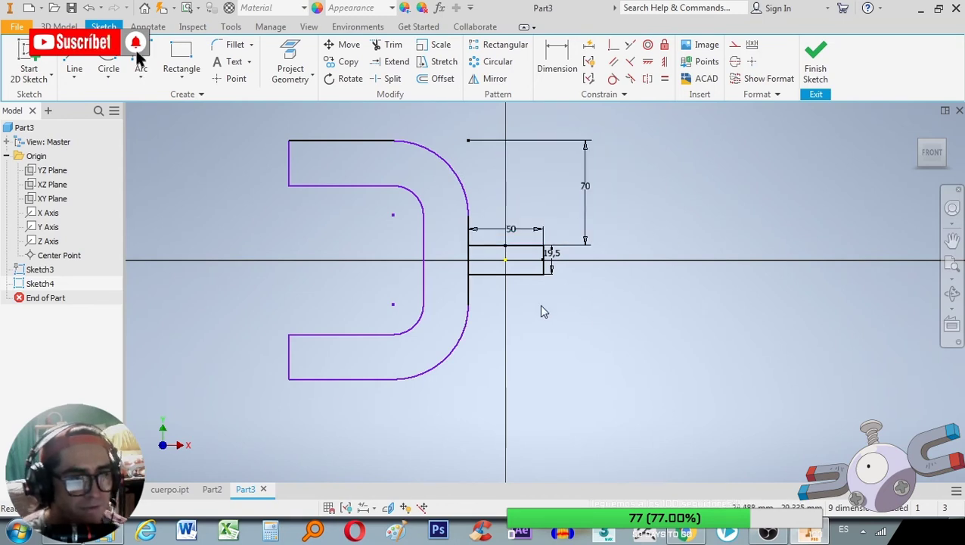
- Orbit the C-shaped sketch to an oblique view and start Extrude with the E shortcut
{"action": "scroll", "coordinate": [534, 285], "scroll_direction": "down", "scroll_amount": 2}
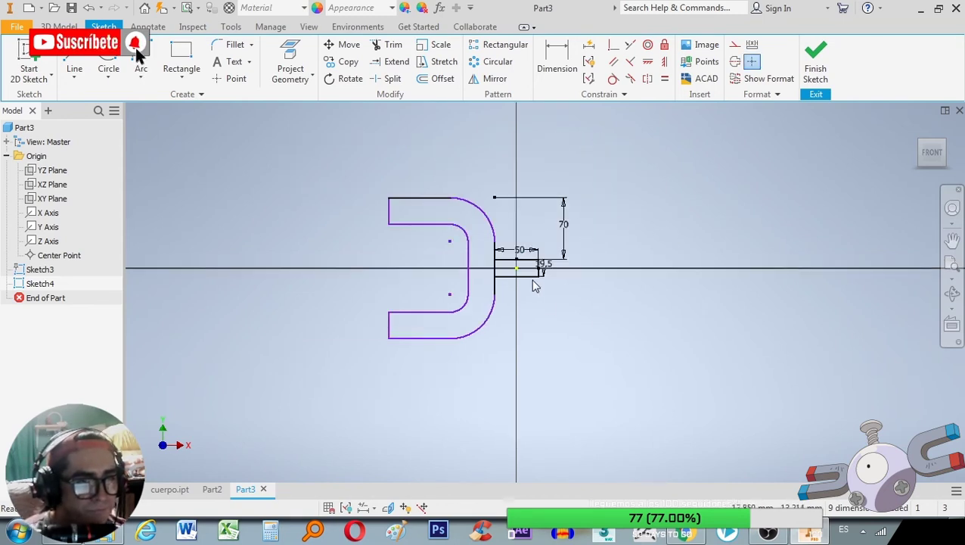
{"action": "scroll", "coordinate": [493, 276], "scroll_direction": "up", "scroll_amount": 3}
{"action": "scroll", "coordinate": [733, 337], "scroll_direction": "down", "scroll_amount": 2}
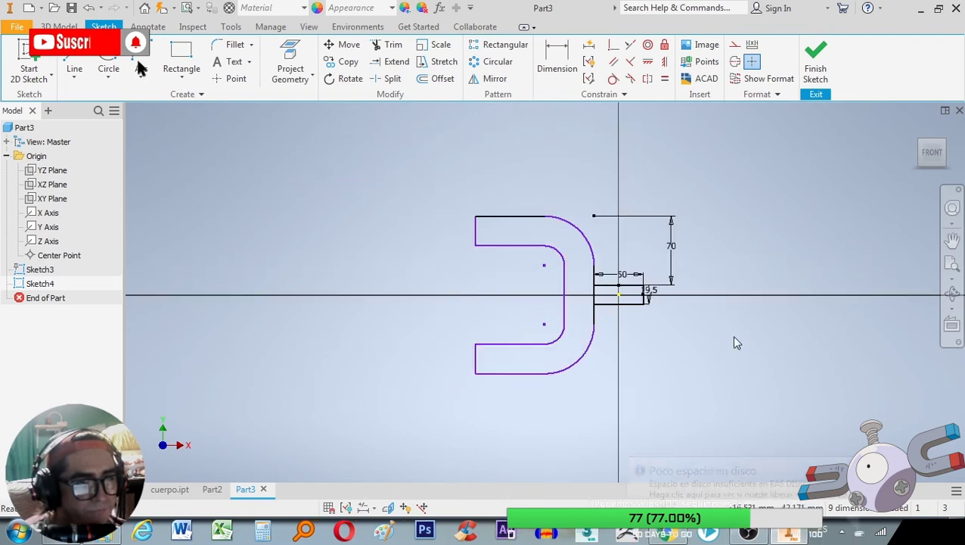
{"action": "scroll", "coordinate": [733, 337], "scroll_direction": "up", "scroll_amount": 3}
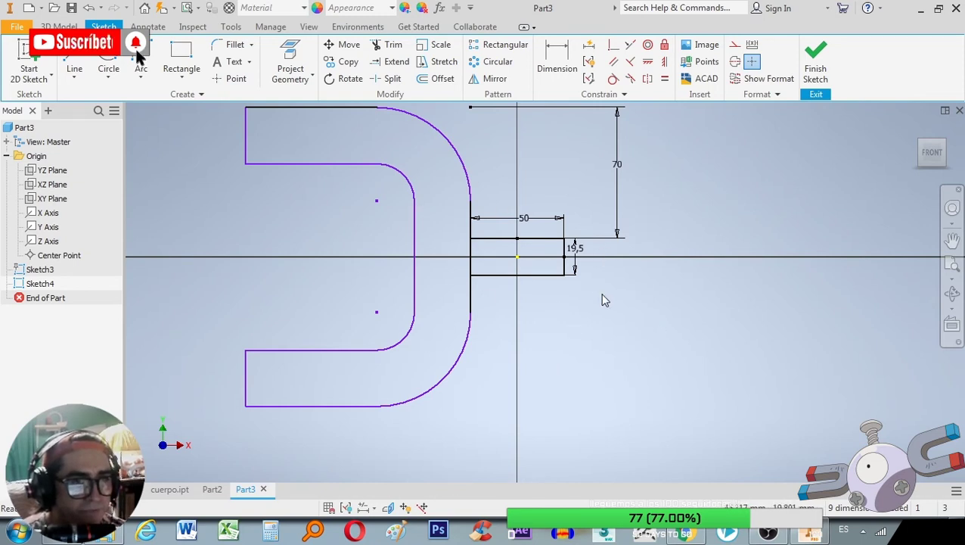
{"action": "scroll", "coordinate": [634, 332], "scroll_direction": "down", "scroll_amount": 5}
{"action": "middle_click_drag", "start_coordinate": [635, 331], "coordinate": [670, 366], "text": "shift"}
{"action": "scroll", "coordinate": [667, 351], "scroll_direction": "up", "scroll_amount": 10}
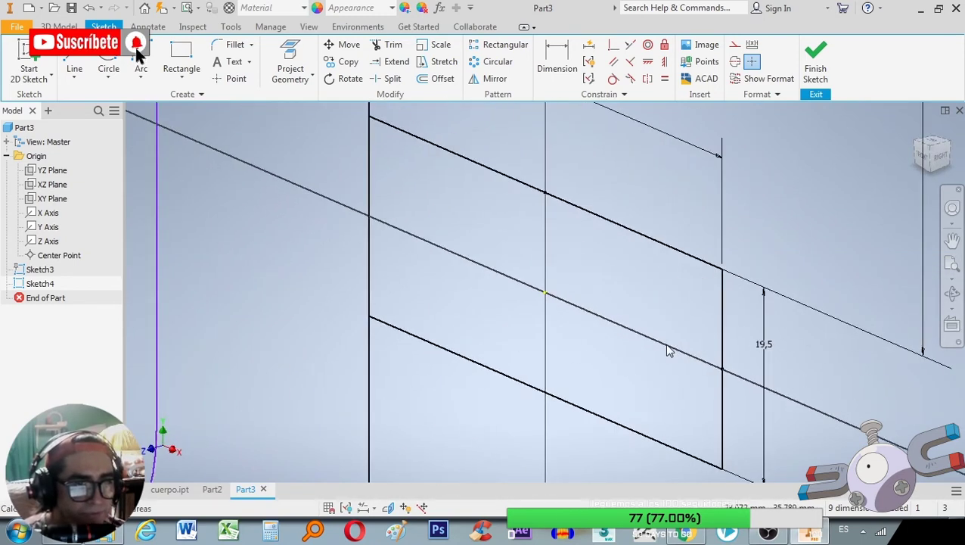
{"action": "key", "text": "e"}
{"action": "scroll", "coordinate": [667, 350], "scroll_direction": "down", "scroll_amount": 5}
{"action": "scroll", "coordinate": [662, 350], "scroll_direction": "up", "scroll_amount": 3}
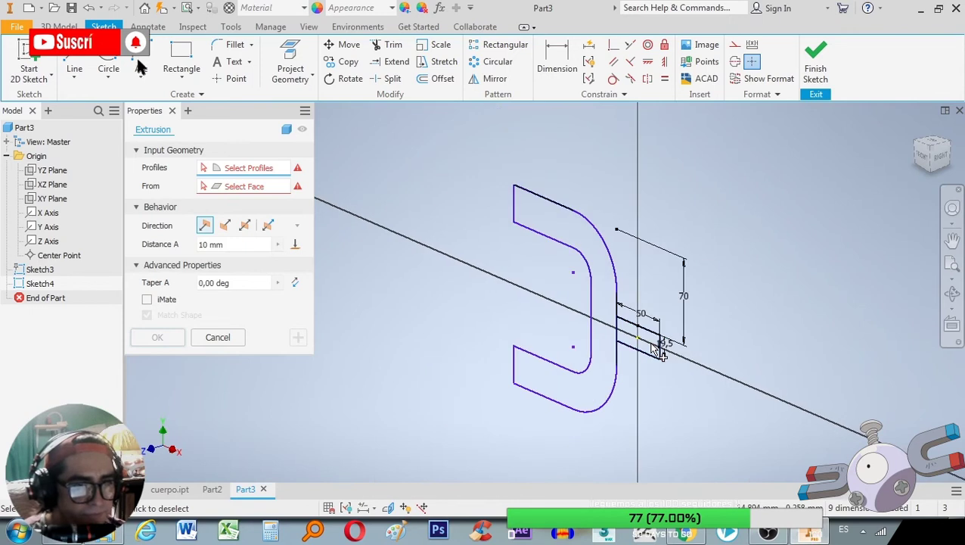
- Extrude the C profile symmetrically with a 30 mm distance to create Extrusion1
{"action": "left_click", "coordinate": [612, 312]}
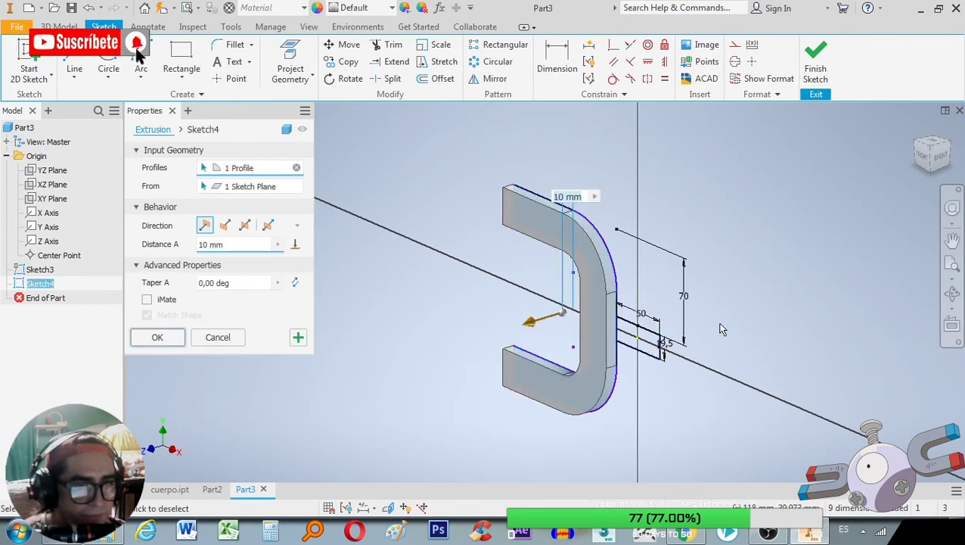
{"action": "scroll", "coordinate": [611, 342], "scroll_direction": "up", "scroll_amount": 2}
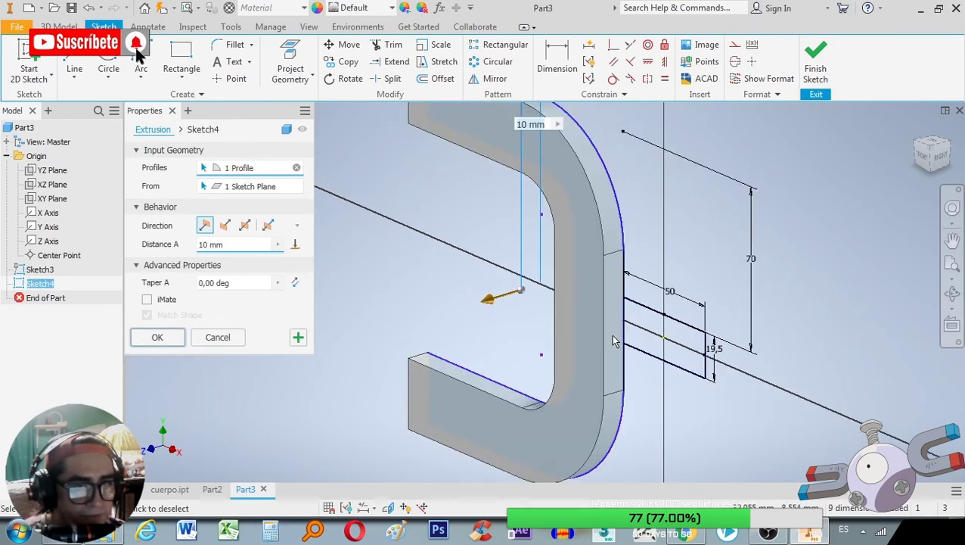
{"action": "left_click", "coordinate": [244, 225]}
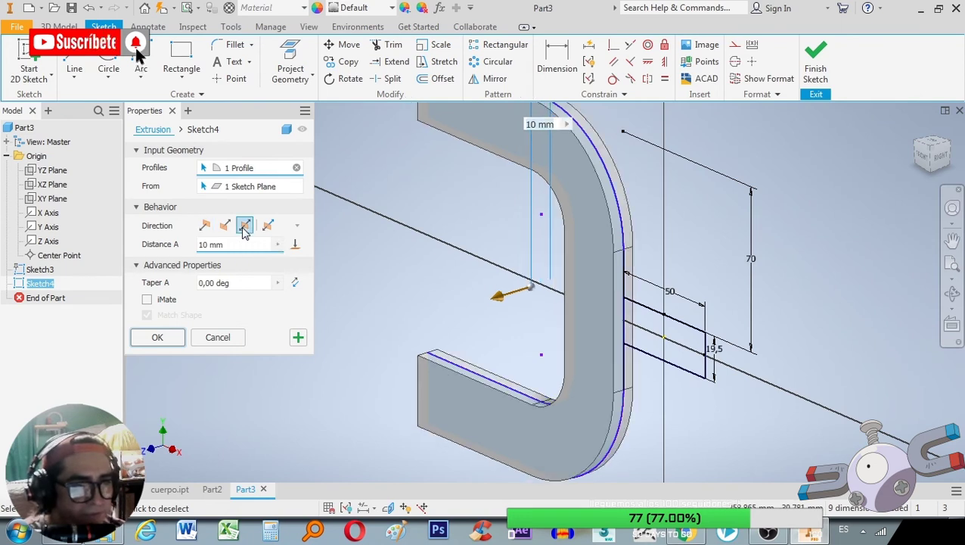
{"action": "type", "text": "20"}
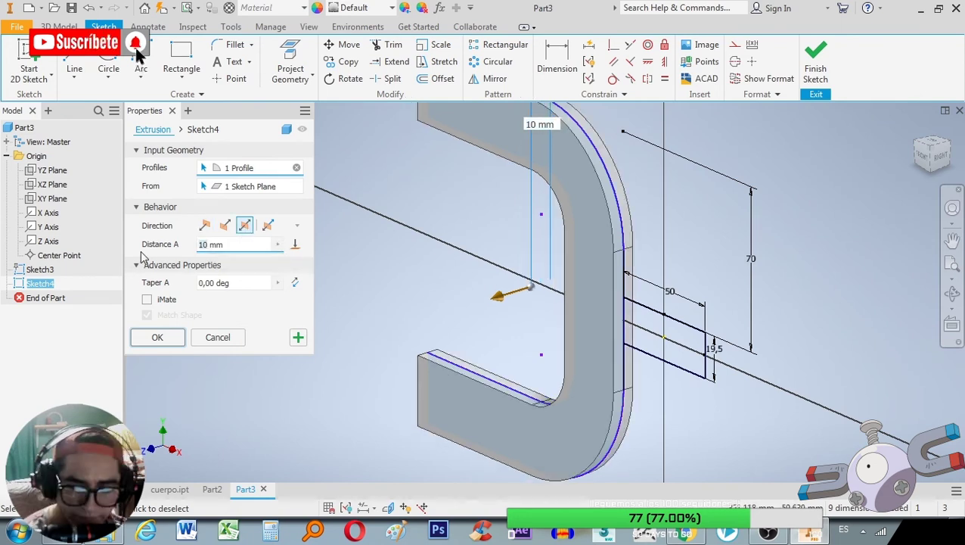
{"action": "key", "text": "Return"}
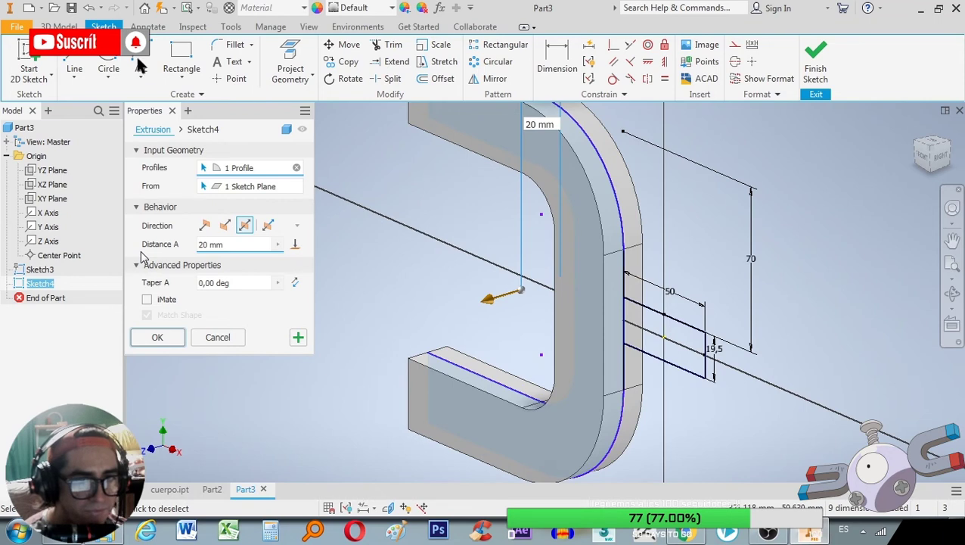
{"action": "key", "text": "BackSpace"}
{"action": "key", "text": "BackSpace"}
{"action": "key", "text": "BackSpace"}
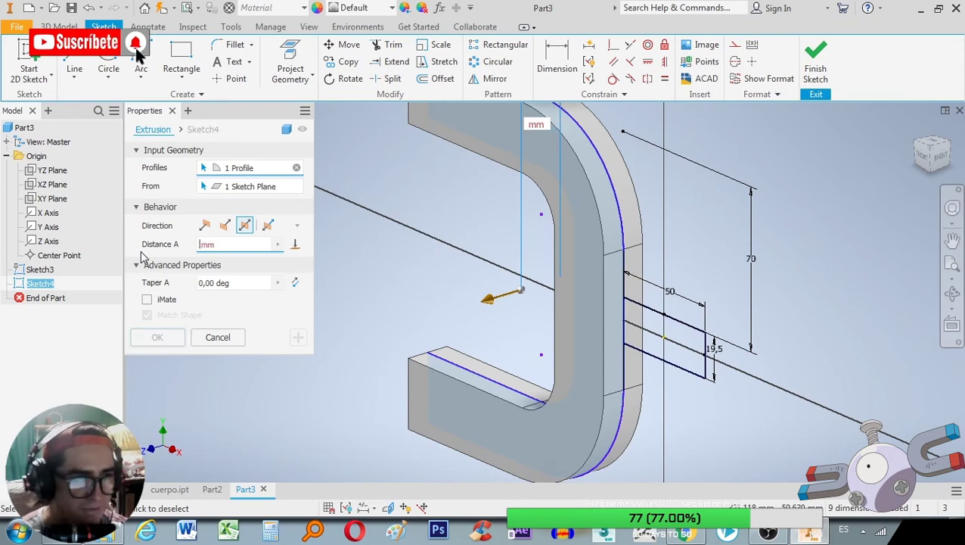
{"action": "type", "text": "30"}
{"action": "key", "text": "Return"}
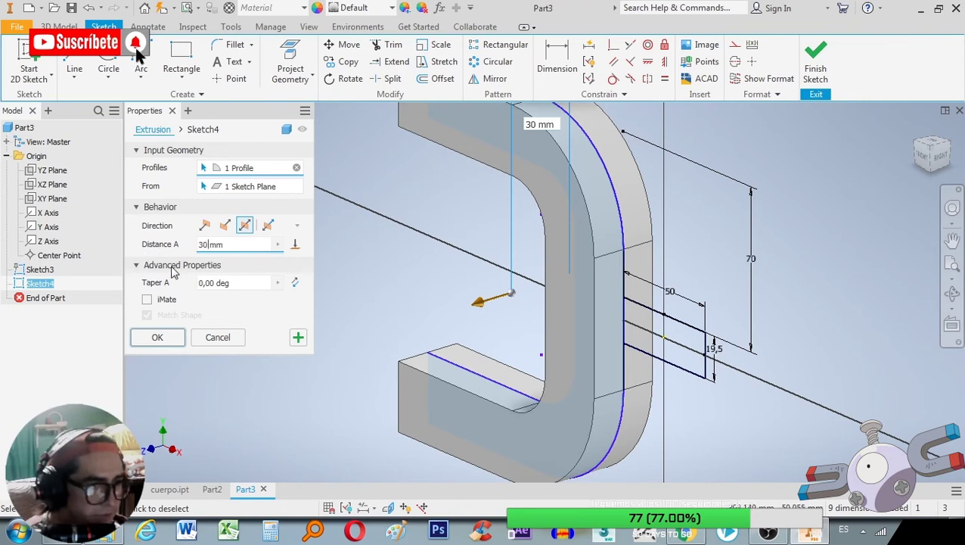
{"action": "left_click", "coordinate": [158, 337]}
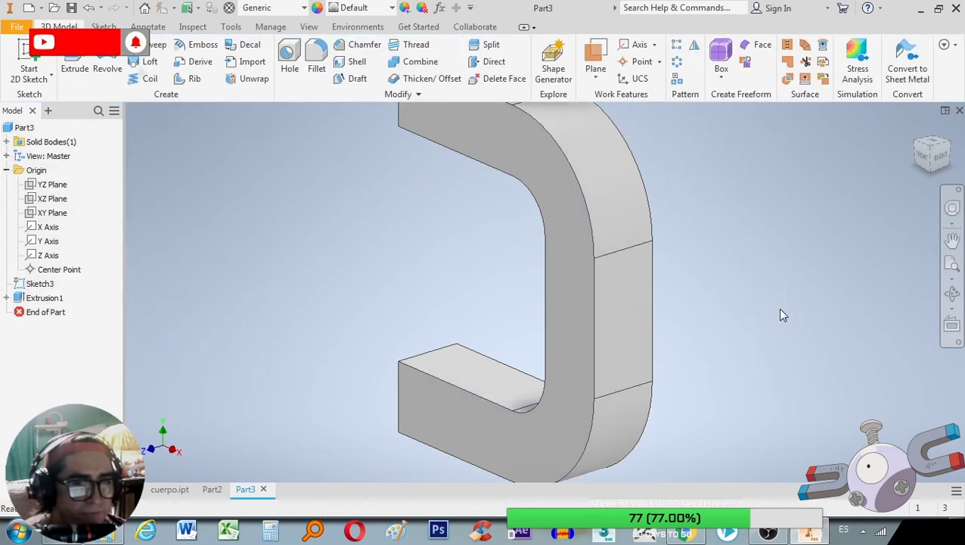
- Expand Extrusion1 in the browser and choose Edit Sketch on Sketch4
{"action": "left_click", "coordinate": [41, 298]}
{"action": "left_click", "coordinate": [7, 301]}
{"action": "left_click", "coordinate": [46, 312]}
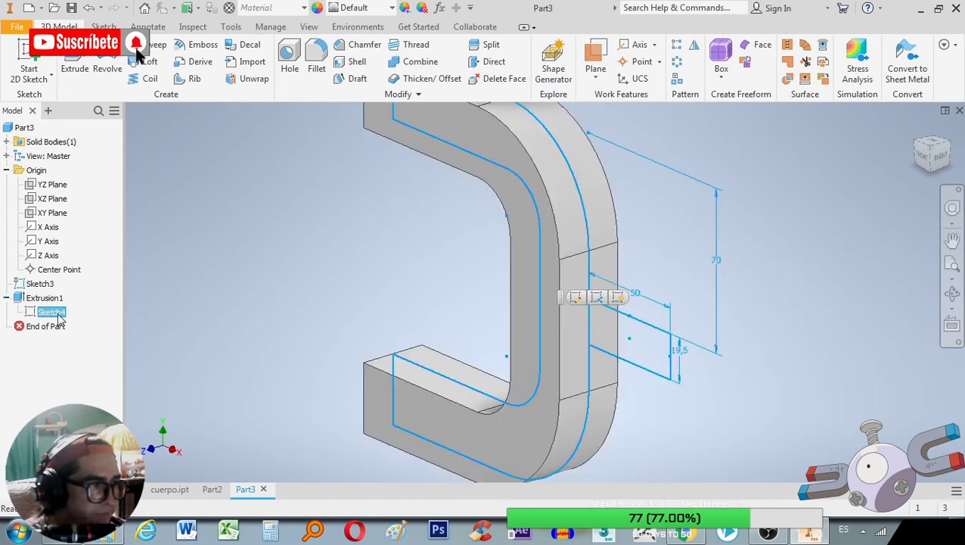
{"action": "right_click", "coordinate": [59, 315]}
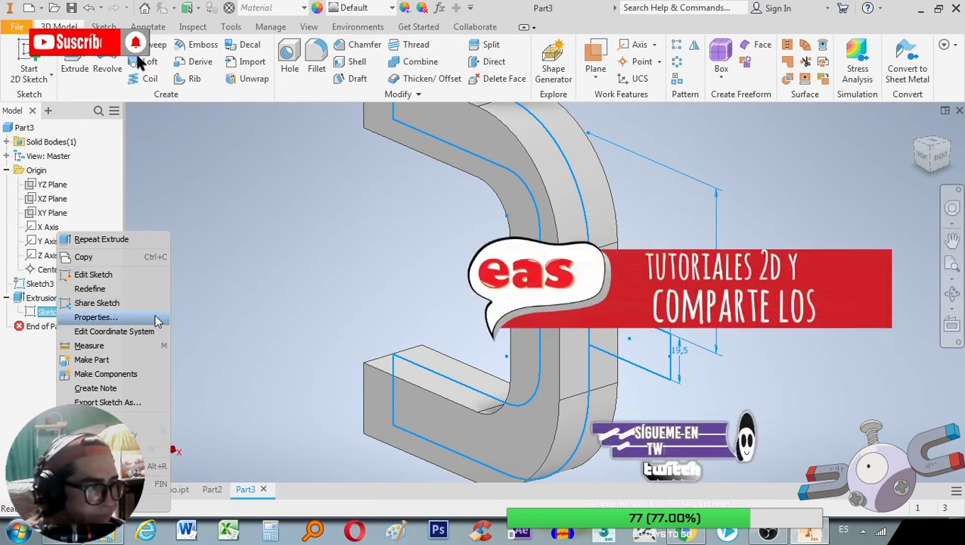
{"action": "left_click", "coordinate": [211, 347]}
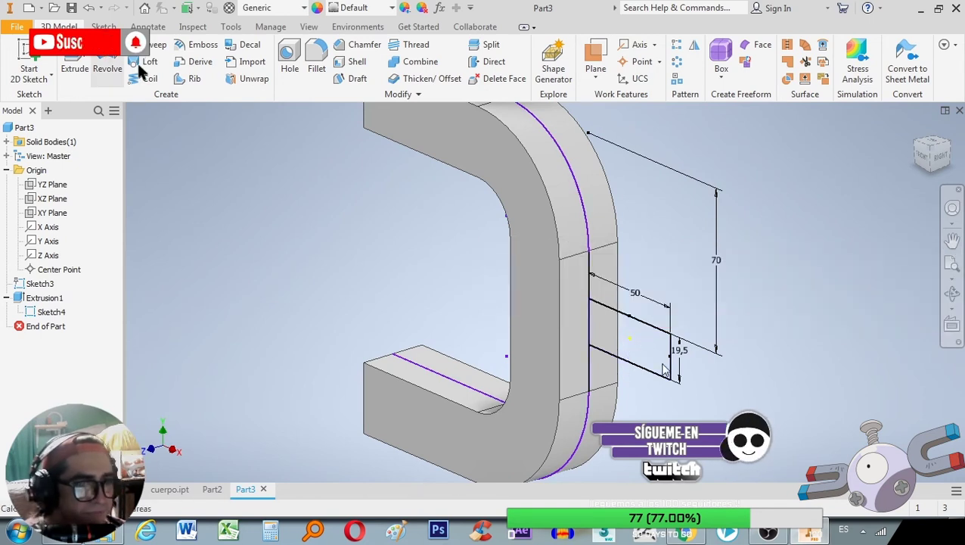
{"action": "left_click", "coordinate": [108, 67]}
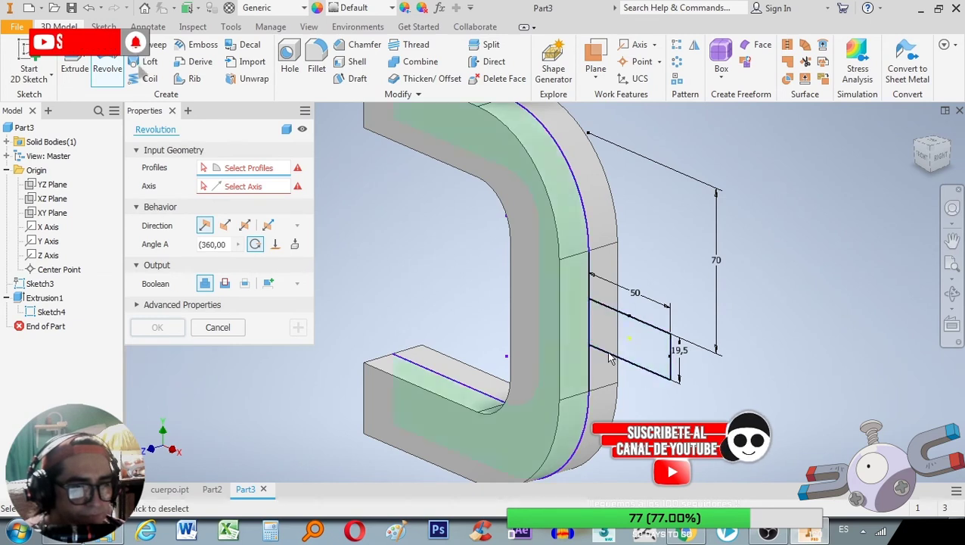
{"action": "left_click", "coordinate": [218, 326]}
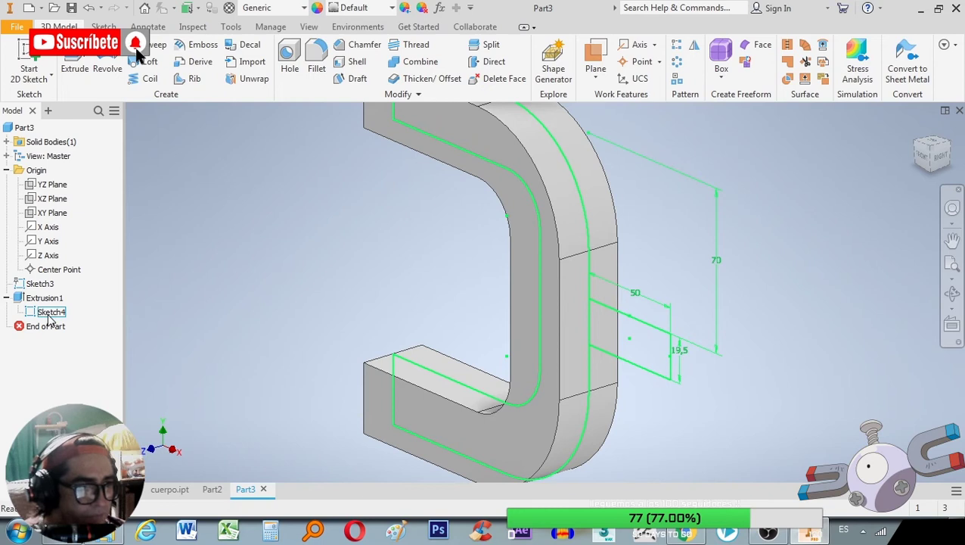
{"action": "right_click", "coordinate": [50, 313]}
{"action": "left_click", "coordinate": [76, 273]}
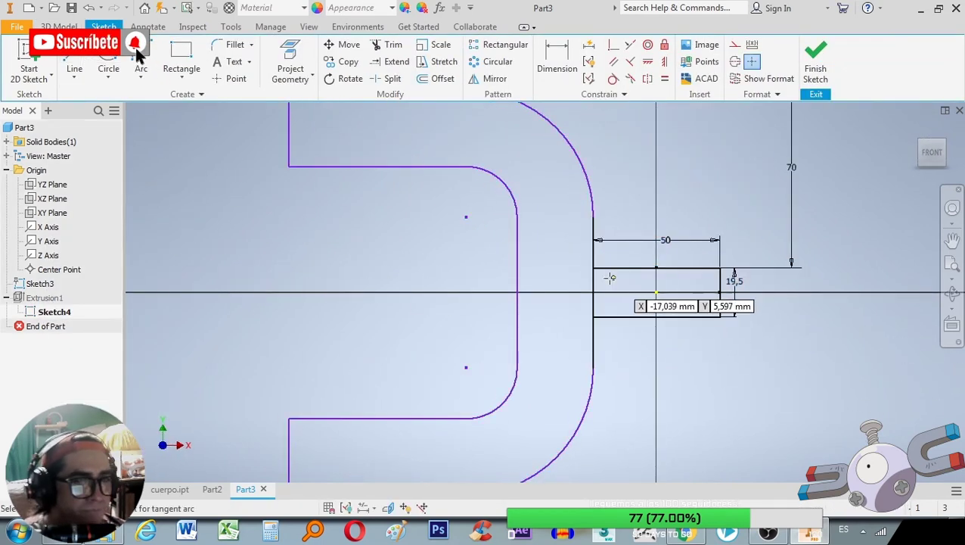
- Draw a 50 mm line along the shaft axis, finish the sketch, and select Sketch4
{"action": "left_click", "coordinate": [593, 292]}
{"action": "left_click", "coordinate": [720, 292]}
{"action": "key", "text": "Escape"}
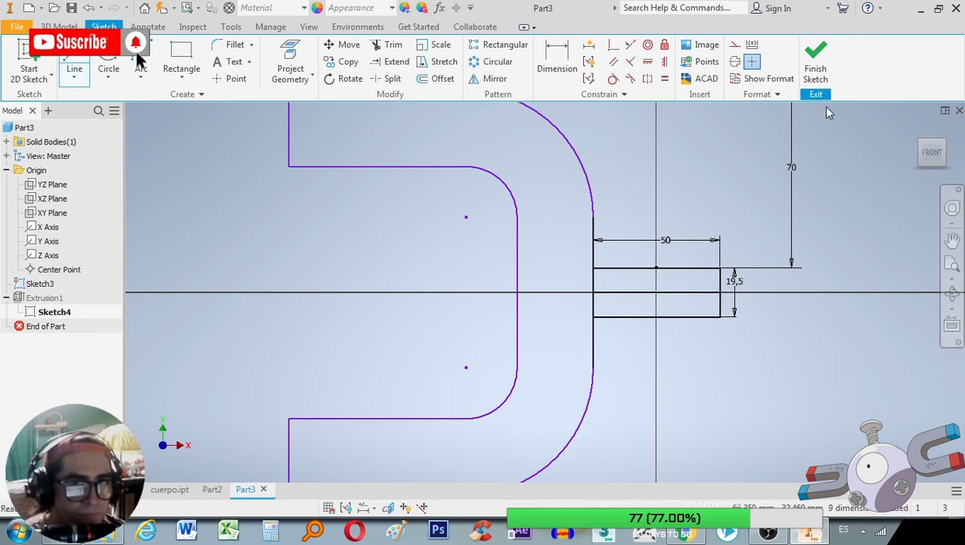
{"action": "left_click", "coordinate": [817, 64]}
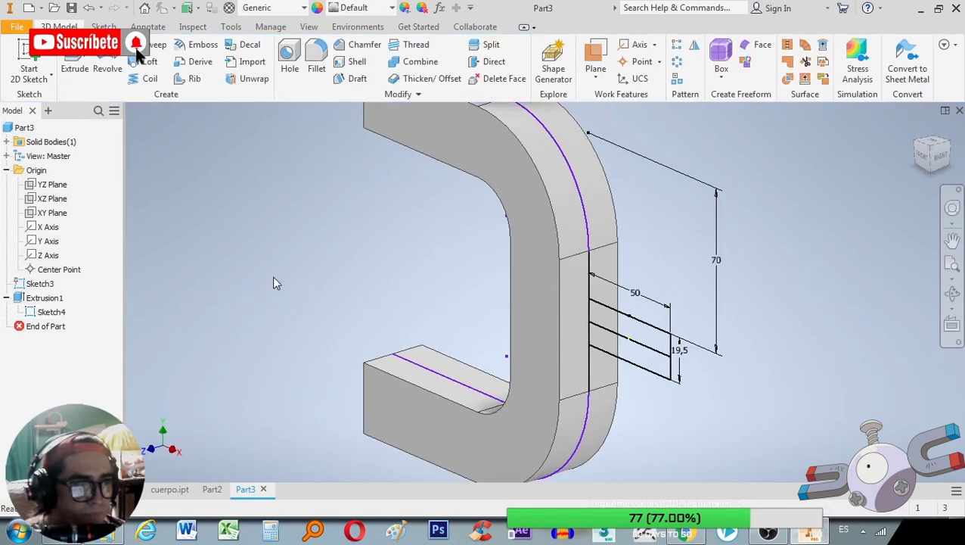
{"action": "left_click", "coordinate": [51, 313]}
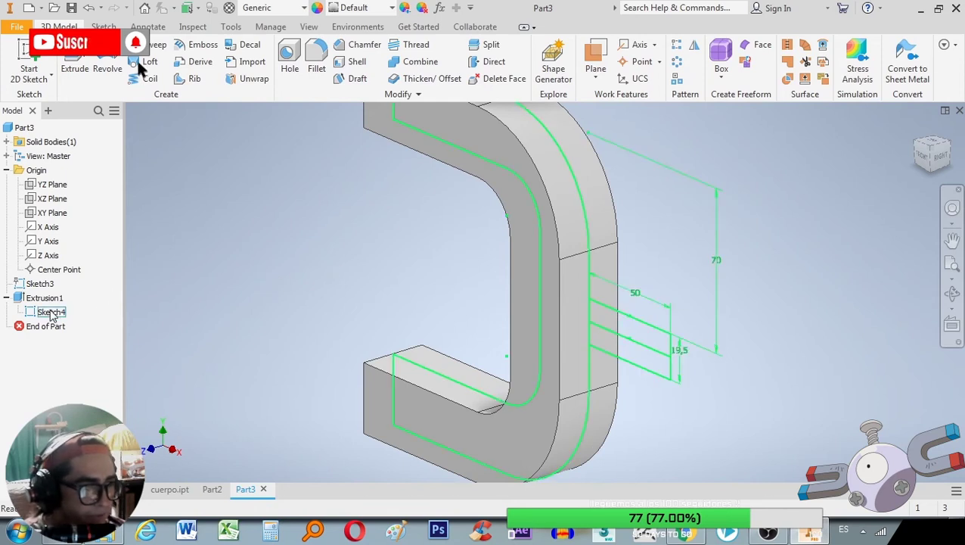
- Revolve the 50 × 19,5 rectangle about its axis edge into a cylindrical pin
{"action": "right_click", "coordinate": [56, 314]}
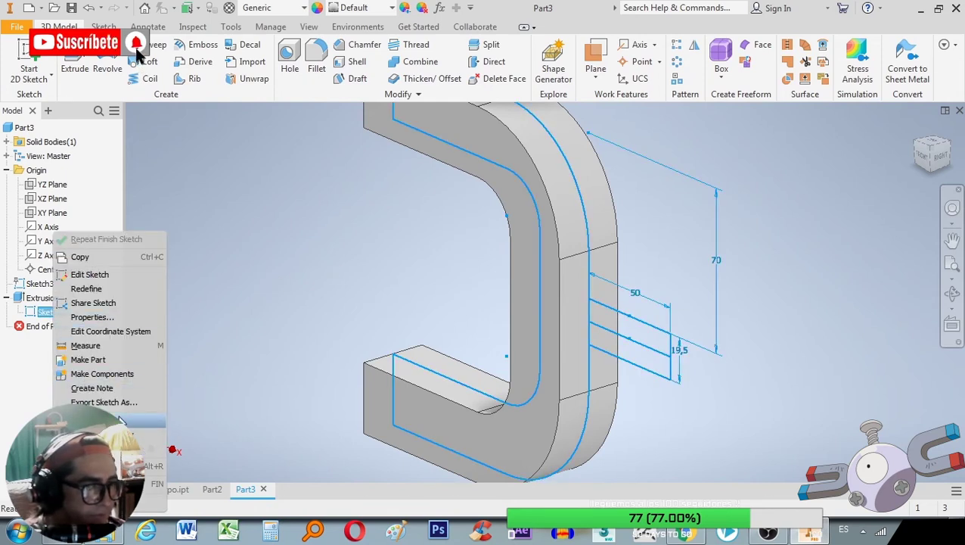
{"action": "left_click", "coordinate": [107, 64]}
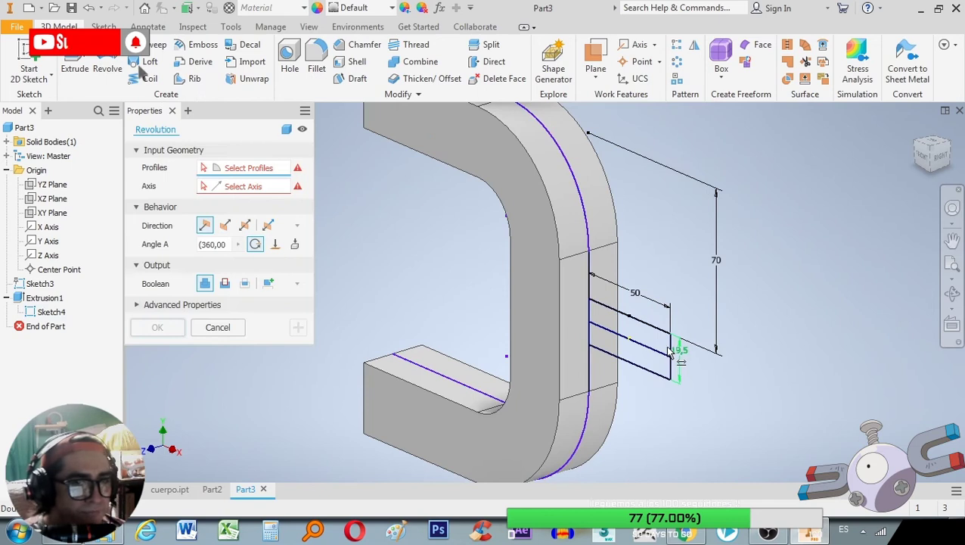
{"action": "left_click", "coordinate": [663, 348]}
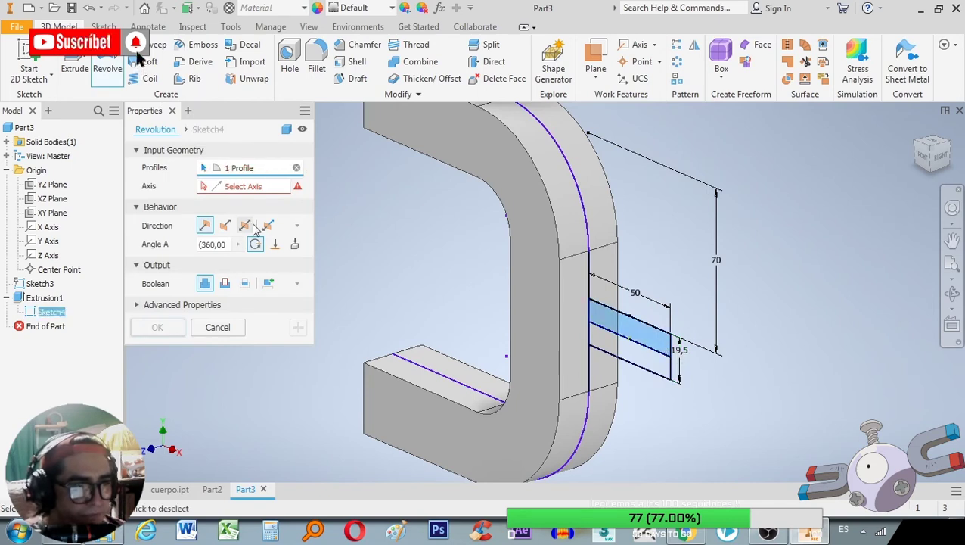
{"action": "left_click", "coordinate": [258, 195]}
{"action": "left_click", "coordinate": [611, 335]}
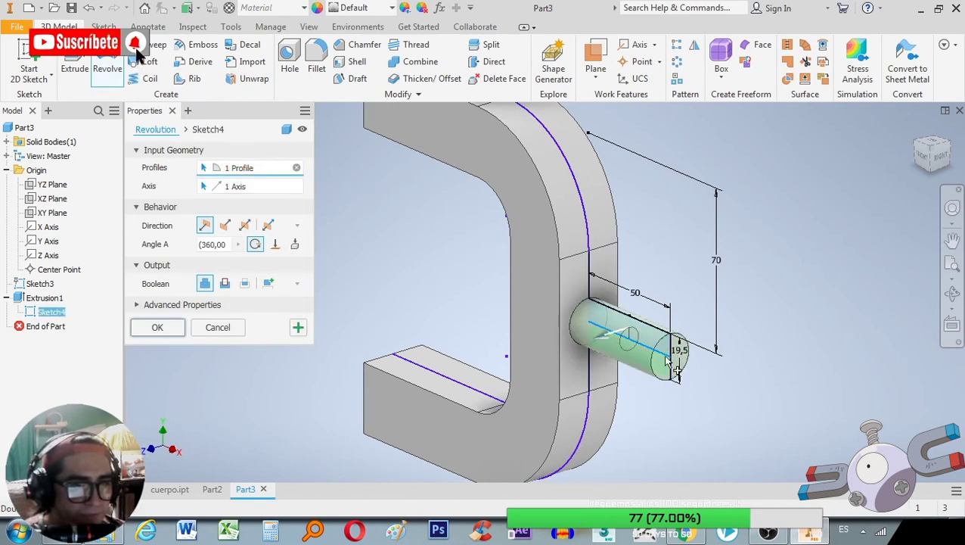
{"action": "left_click", "coordinate": [158, 327]}
- Free-orbit the part to inspect the new pin on the C-shaped body
{"action": "scroll", "coordinate": [575, 313], "scroll_direction": "down", "scroll_amount": 3}
{"action": "left_click", "coordinate": [952, 294]}
{"action": "mouse_move", "coordinate": [431, 338]}
{"action": "left_mouse_down"}
{"action": "mouse_move", "coordinate": [514, 358]}
{"action": "mouse_move", "coordinate": [500, 344]}
{"action": "mouse_move", "coordinate": [523, 329]}
{"action": "mouse_move", "coordinate": [516, 323]}
{"action": "mouse_move", "coordinate": [547, 325]}
{"action": "mouse_move", "coordinate": [674, 394]}
{"action": "mouse_move", "coordinate": [580, 401]}
{"action": "mouse_move", "coordinate": [580, 383]}
{"action": "mouse_move", "coordinate": [559, 383]}
{"action": "mouse_move", "coordinate": [596, 365]}
{"action": "mouse_move", "coordinate": [571, 370]}
{"action": "mouse_move", "coordinate": [571, 340]}
{"action": "mouse_move", "coordinate": [582, 373]}
{"action": "mouse_move", "coordinate": [544, 381]}
{"action": "mouse_move", "coordinate": [534, 328]}
{"action": "mouse_move", "coordinate": [534, 358]}
{"action": "left_mouse_up"}
{"action": "key", "text": "Escape"}
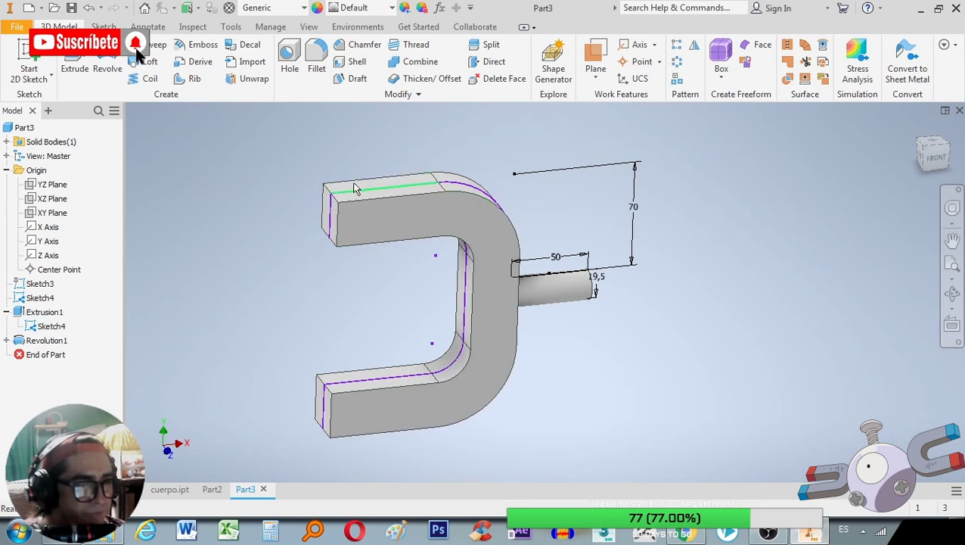
{"action": "left_click", "coordinate": [19, 28]}
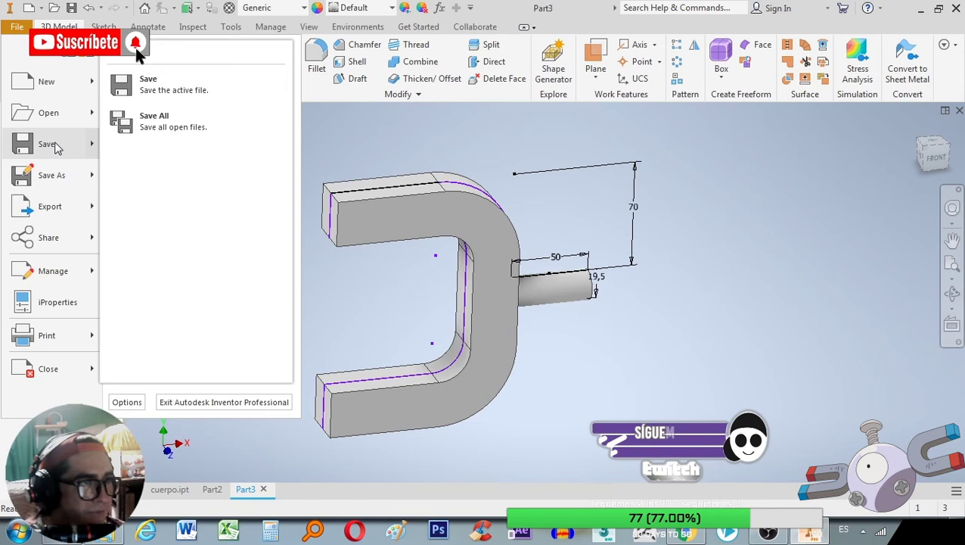
- Save Part3 under the file name 'magneto' (magneto.ipt) in the magnamite 2 folder
{"action": "left_click", "coordinate": [148, 83]}
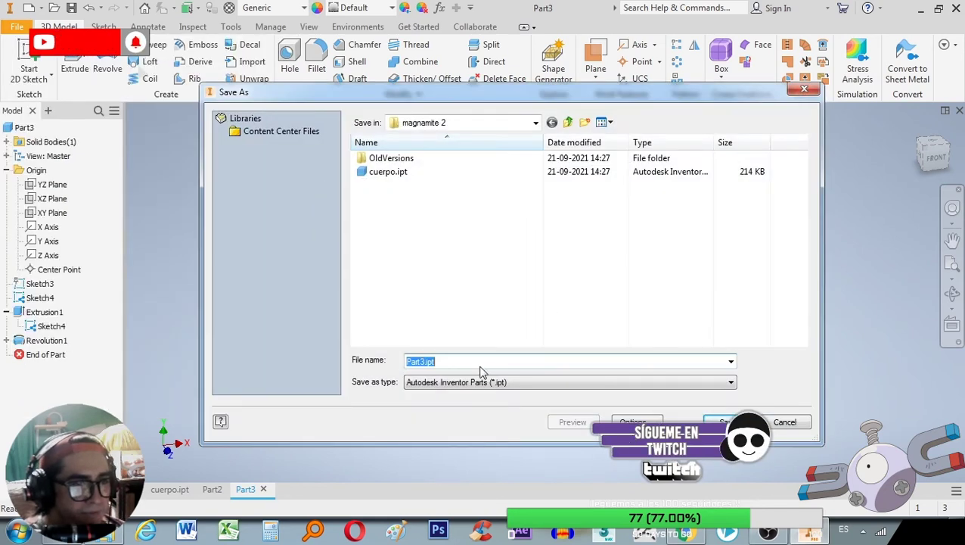
{"action": "type", "text": "mag"}
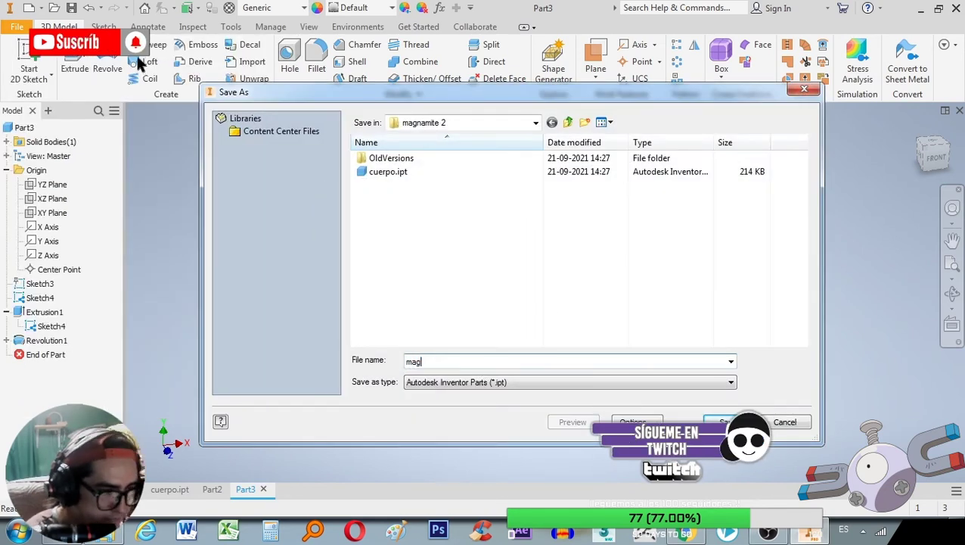
{"action": "type", "text": "neto"}
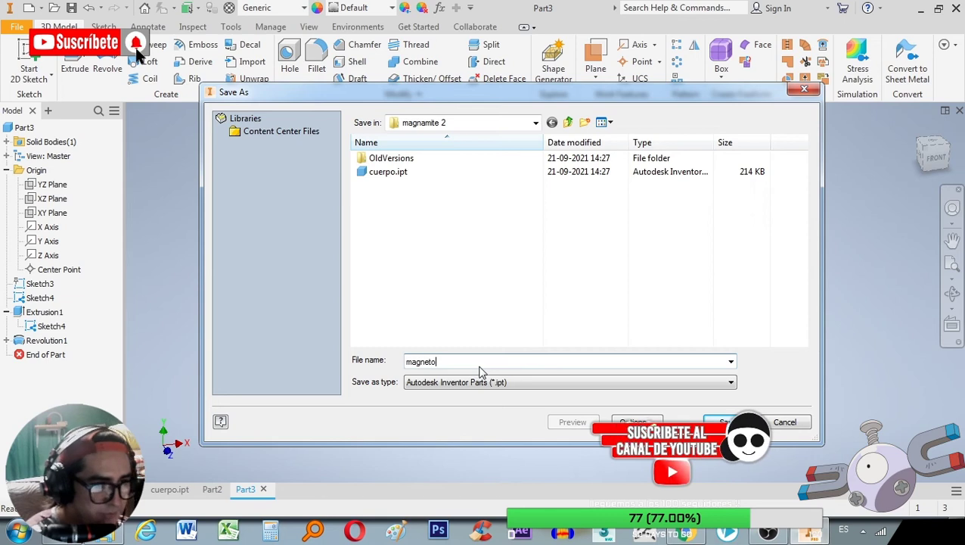
{"action": "key", "text": "Return"}
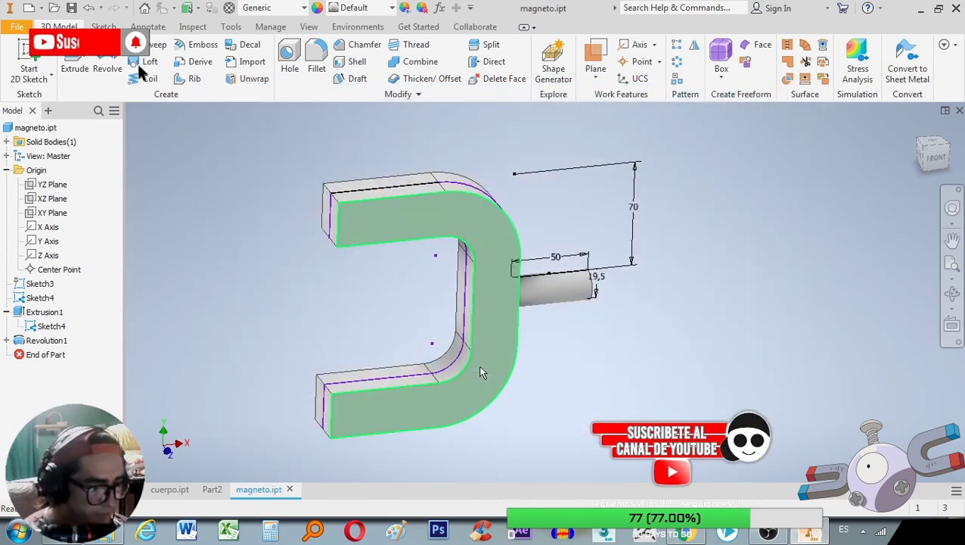
{"action": "scroll", "coordinate": [614, 321], "scroll_direction": "down", "scroll_amount": 3}
{"action": "scroll", "coordinate": [614, 321], "scroll_direction": "up", "scroll_amount": 5}
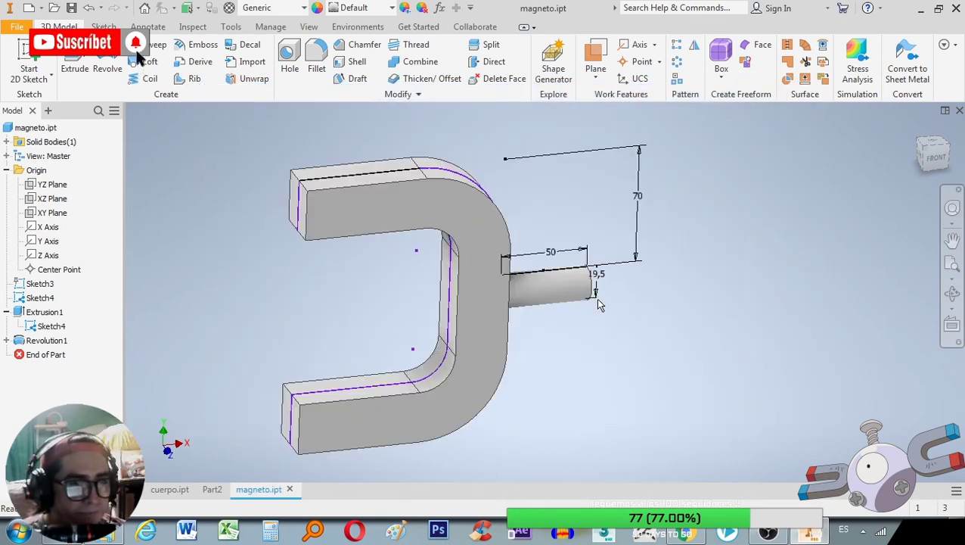
- Free-orbit the part to view another side, then bring up the new-file options
{"action": "left_click", "coordinate": [952, 294]}
{"action": "left_click_drag", "start_coordinate": [552, 288], "coordinate": [583, 283]}
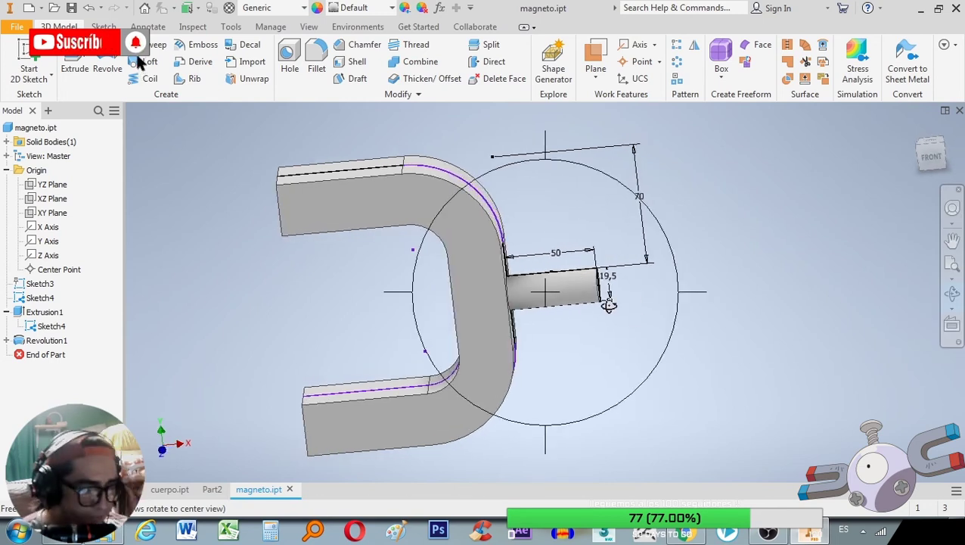
{"action": "mouse_move", "coordinate": [603, 301]}
{"action": "left_mouse_down"}
{"action": "mouse_move", "coordinate": [591, 352]}
{"action": "mouse_move", "coordinate": [586, 325]}
{"action": "left_mouse_up"}
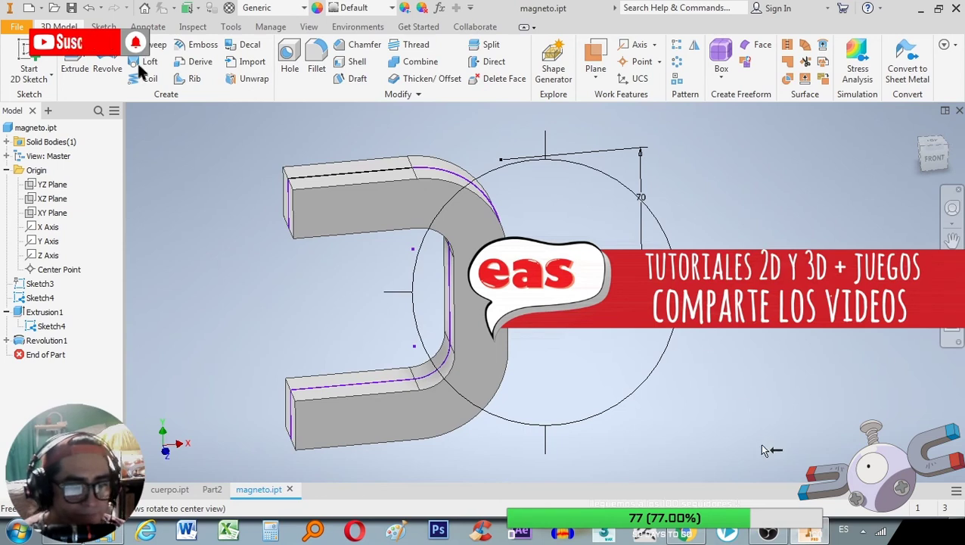
{"action": "left_click", "coordinate": [16, 26]}
{"action": "mouse_move", "coordinate": [46, 81]}
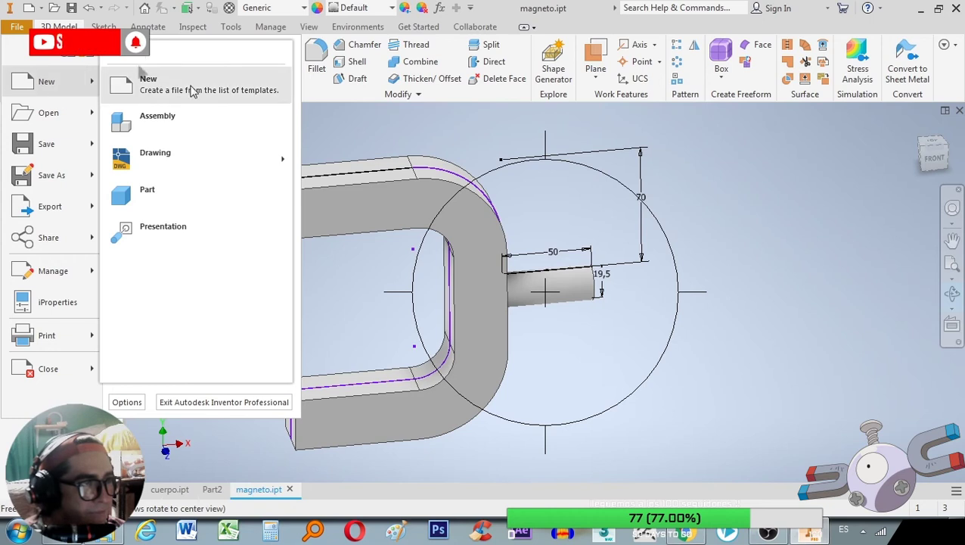
- Create a new part from Standard (mm).ipt and start a 2D sketch on the XZ origin plane
{"action": "left_click", "coordinate": [193, 87]}
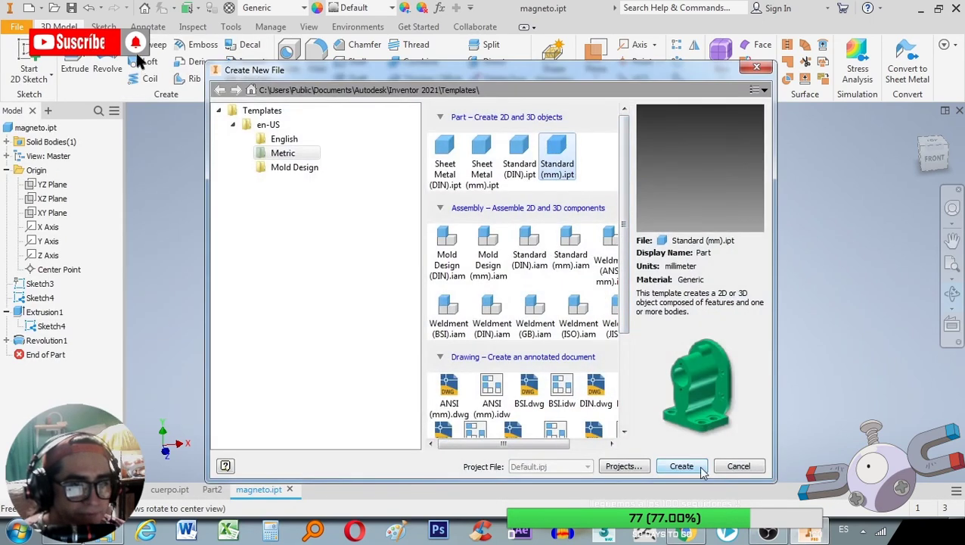
{"action": "left_click", "coordinate": [701, 468]}
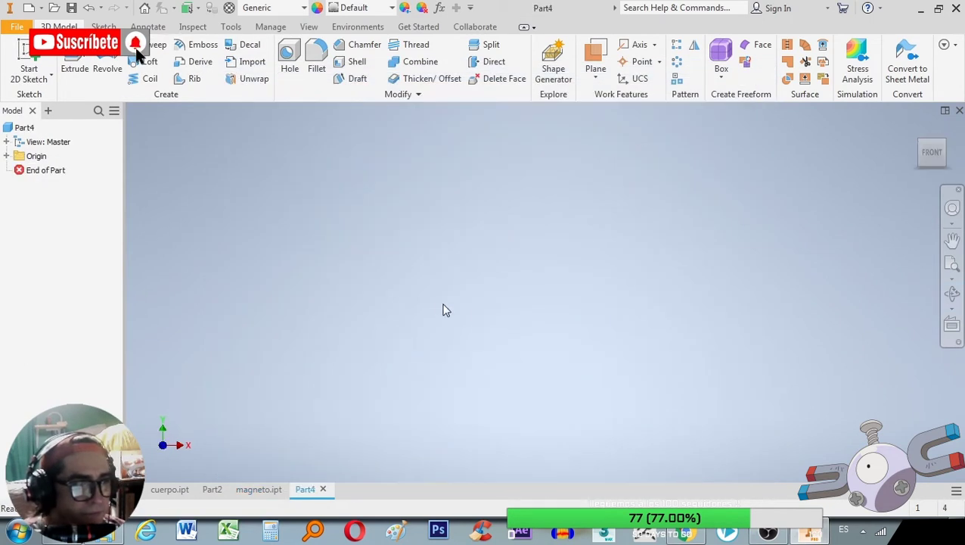
{"action": "left_click", "coordinate": [29, 61]}
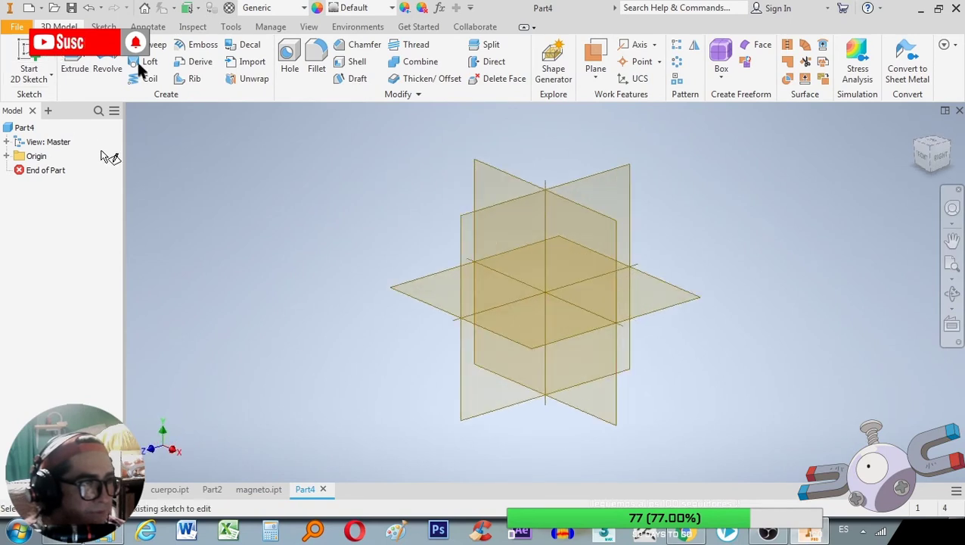
{"action": "left_click", "coordinate": [661, 298]}
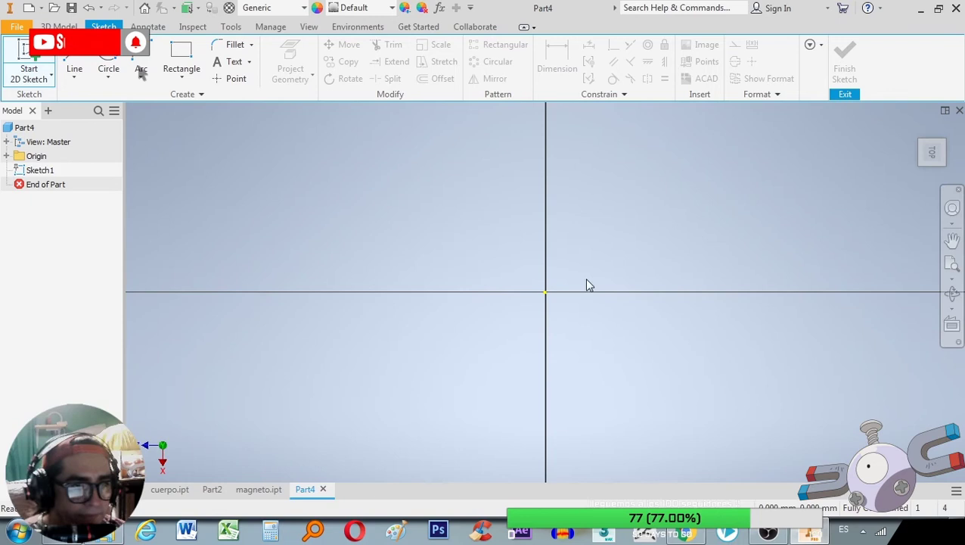
- Draw a circle centred on the sketch origin
{"action": "key", "text": "l"}
{"action": "key", "text": "c"}
{"action": "left_click", "coordinate": [545, 292]}
{"action": "left_click", "coordinate": [585, 195]}
{"action": "key", "text": "Escape"}
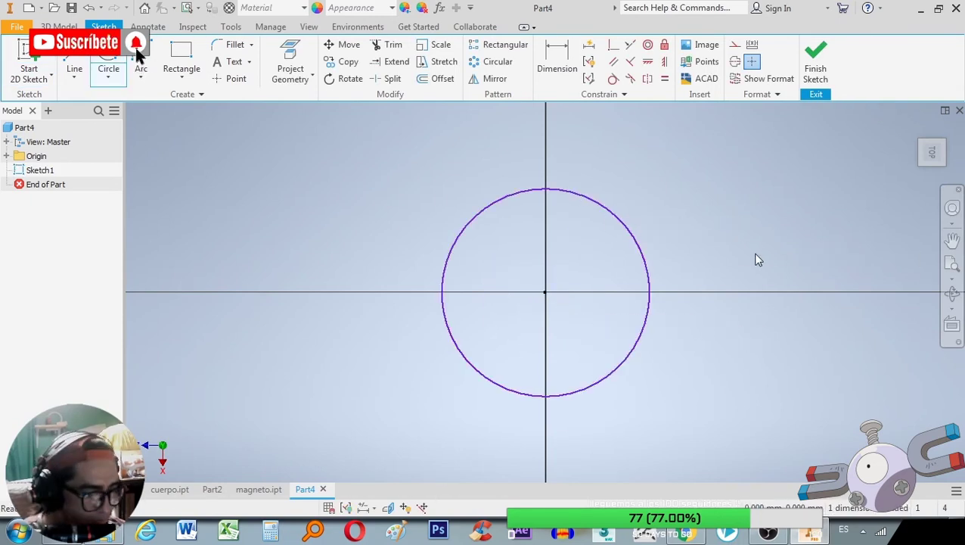
- Dimension the circle's diameter to 14,5, tilt the view, and start an extrusion with ER
{"action": "key", "text": "d"}
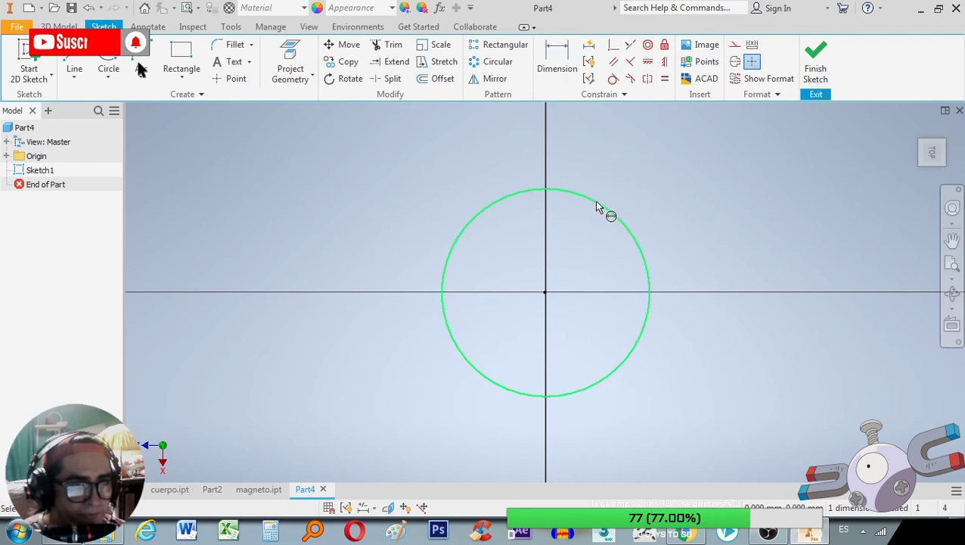
{"action": "left_click", "coordinate": [594, 203]}
{"action": "left_click", "coordinate": [684, 200]}
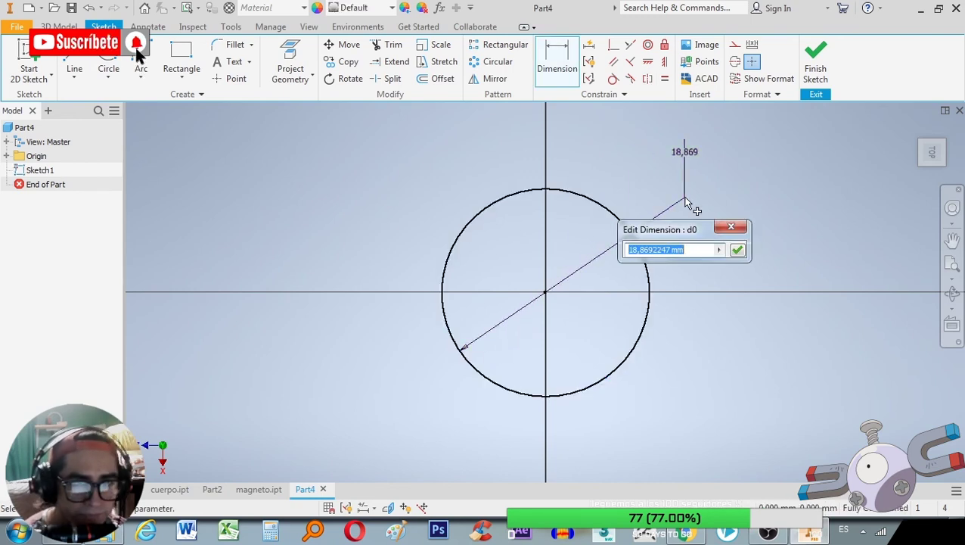
{"action": "type", "text": "1"}
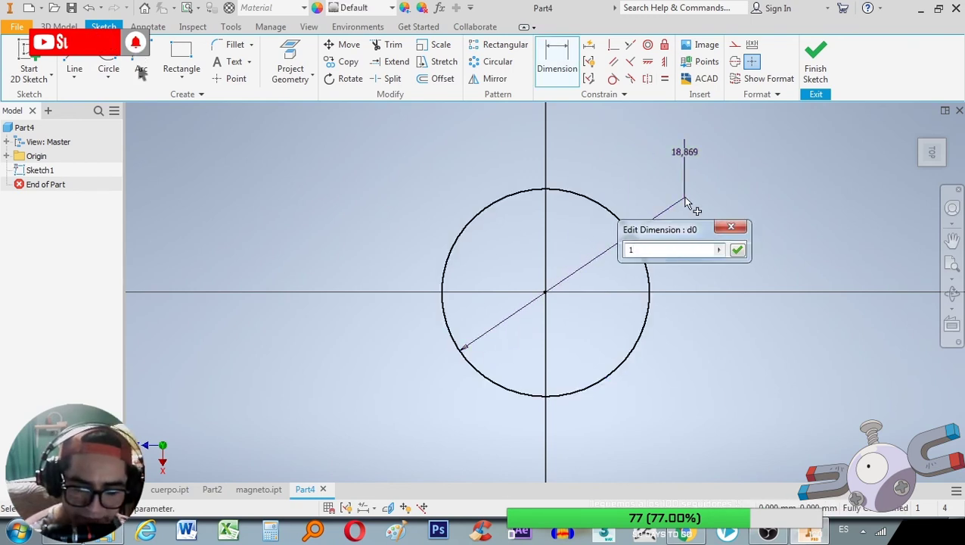
{"action": "type", "text": "4,5"}
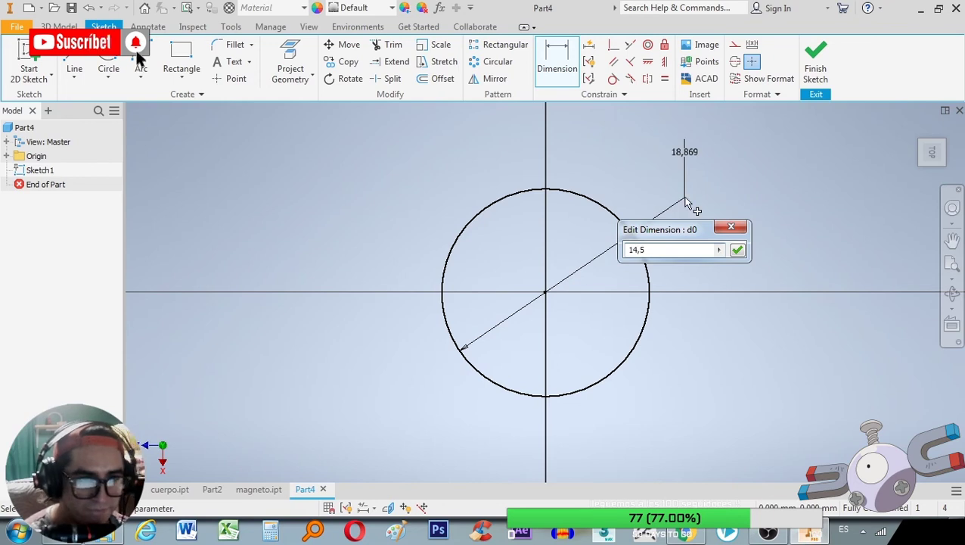
{"action": "key", "text": "Return"}
{"action": "scroll", "coordinate": [573, 213], "scroll_direction": "down", "scroll_amount": 1}
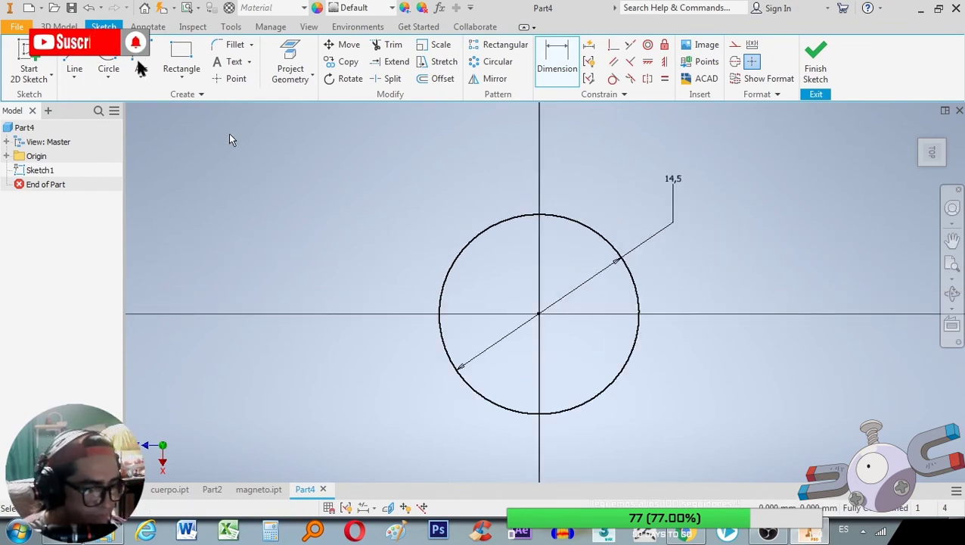
{"action": "middle_click_drag", "start_coordinate": [228, 133], "coordinate": [619, 295], "text": "shift"}
{"action": "type", "text": "er"}
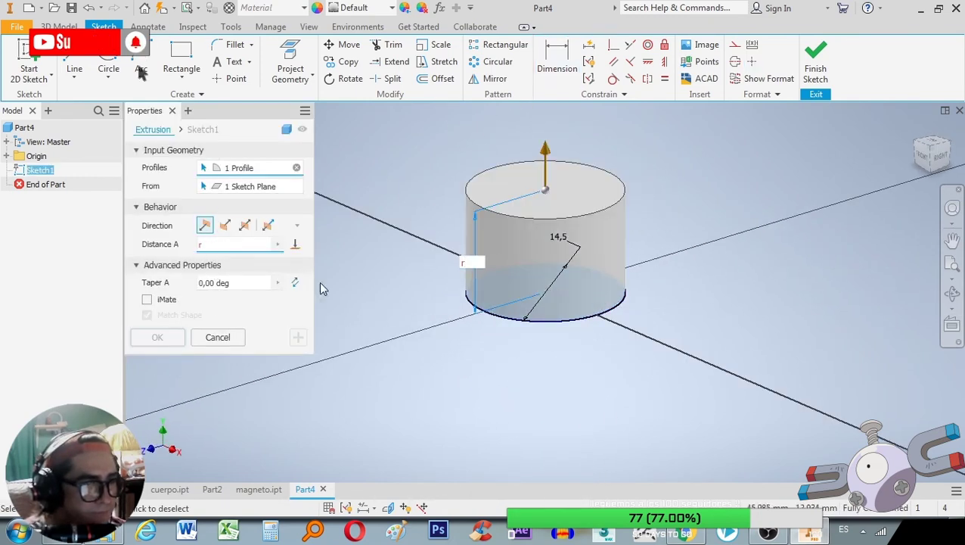
- Extrude the 14,5 circle to a distance of 50 mm, forming Extrusion1
{"action": "middle_click_drag", "start_coordinate": [415, 267], "coordinate": [431, 311]}
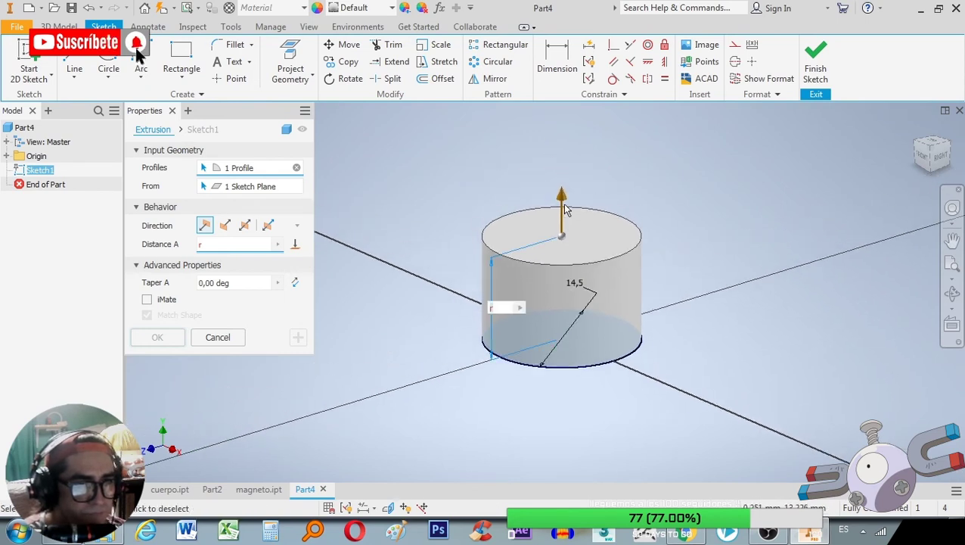
{"action": "left_click_drag", "start_coordinate": [563, 203], "coordinate": [564, 151]}
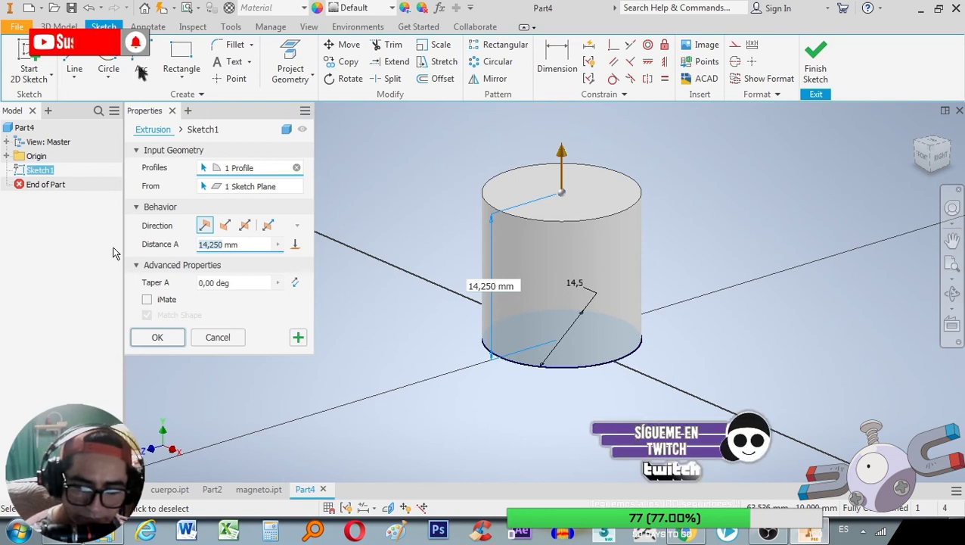
{"action": "type", "text": "40"}
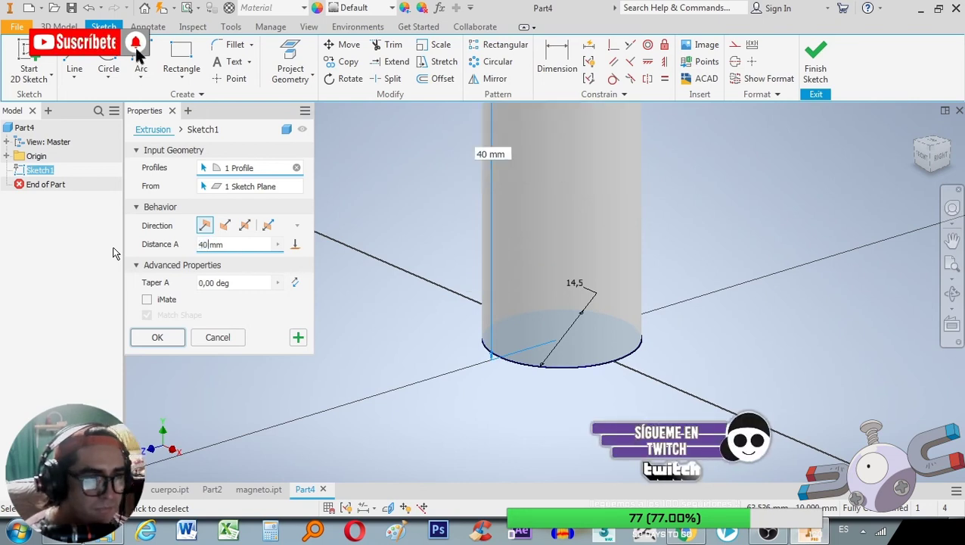
{"action": "scroll", "coordinate": [578, 282], "scroll_direction": "down", "scroll_amount": 5}
{"action": "scroll", "coordinate": [618, 239], "scroll_direction": "up", "scroll_amount": 3}
{"action": "middle_click_drag", "start_coordinate": [606, 267], "coordinate": [561, 297]}
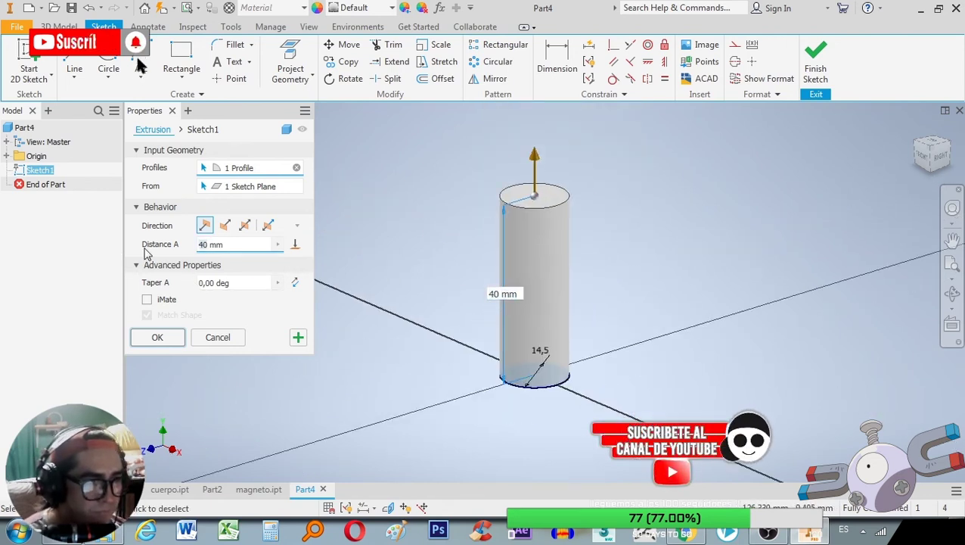
{"action": "type", "text": "50"}
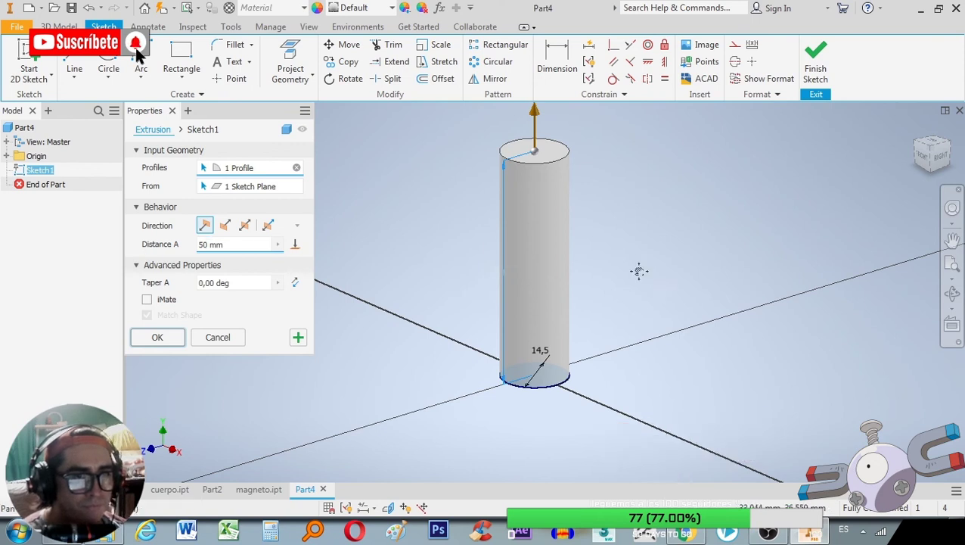
{"action": "middle_click_drag", "start_coordinate": [639, 265], "coordinate": [590, 314]}
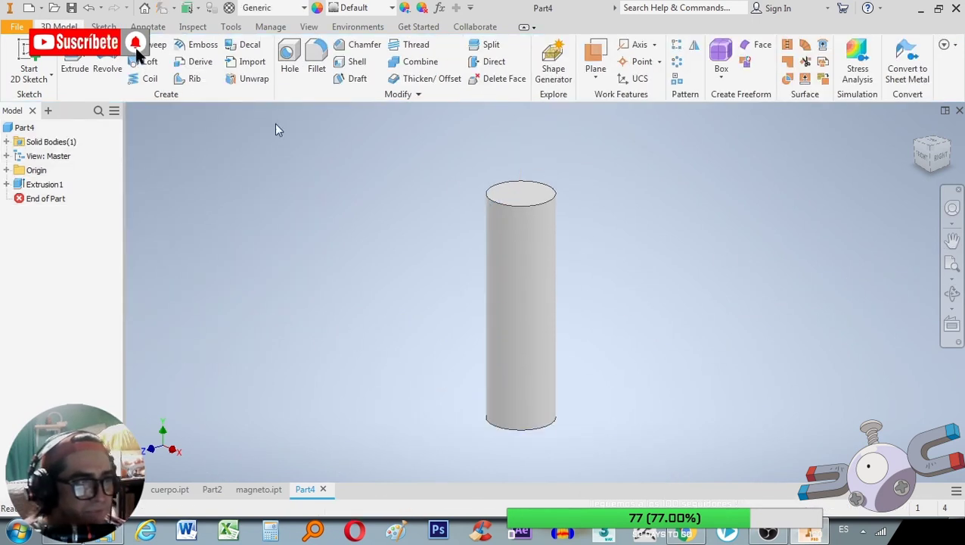
{"action": "left_click", "coordinate": [542, 203]}
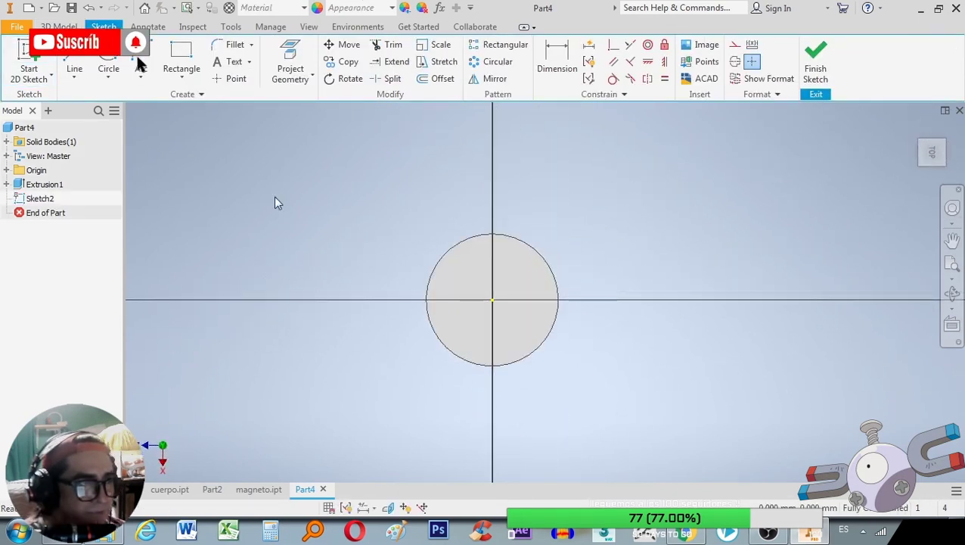
- Draw an origin-centred circle on the top face, dimension it to 25 mm, and finish the sketch
{"action": "key", "text": "c"}
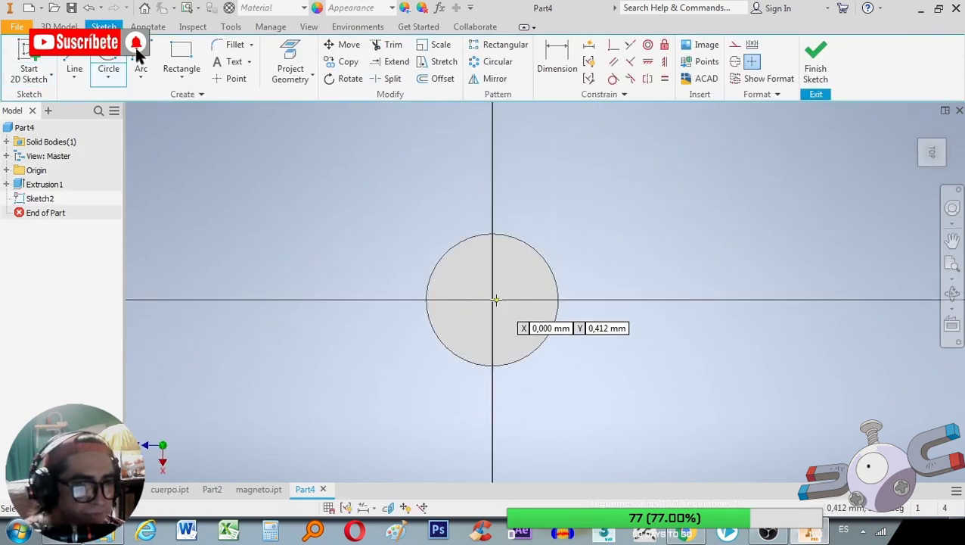
{"action": "left_click", "coordinate": [492, 300]}
{"action": "left_click", "coordinate": [493, 158]}
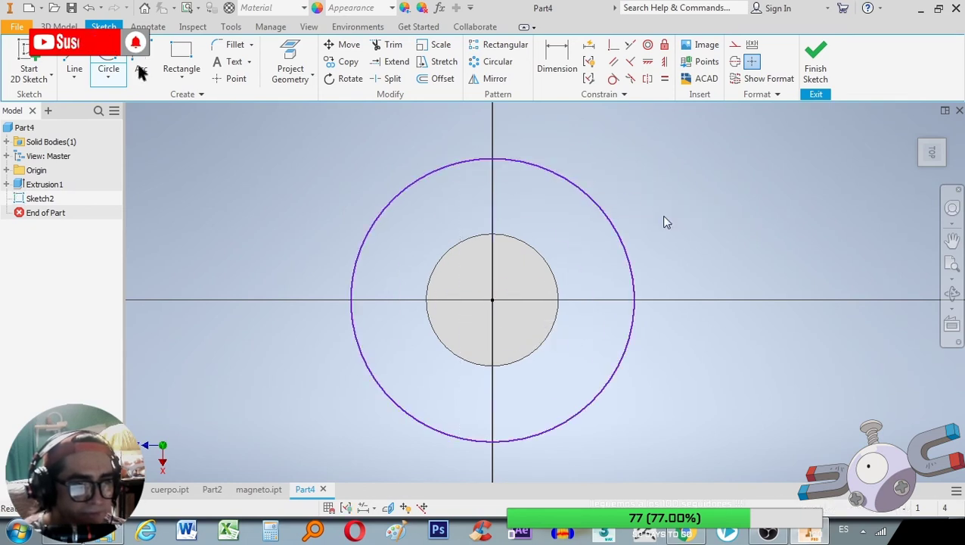
{"action": "key", "text": "d"}
{"action": "left_click", "coordinate": [577, 189]}
{"action": "left_click", "coordinate": [670, 198]}
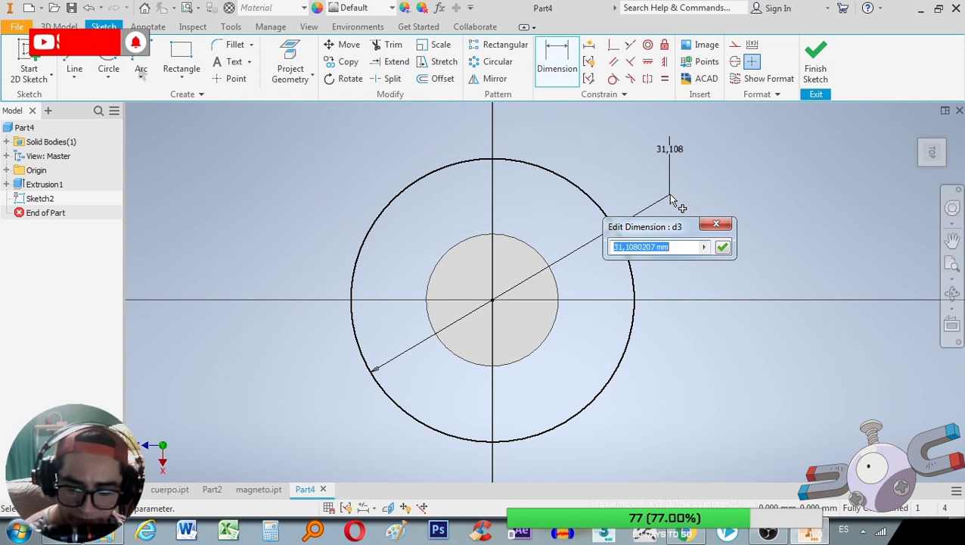
{"action": "type", "text": "25"}
{"action": "key", "text": "Return"}
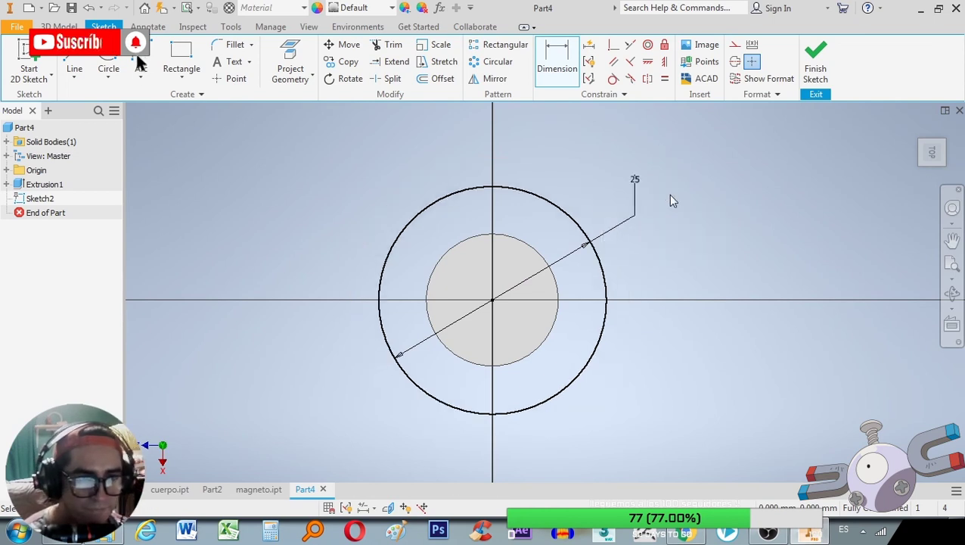
{"action": "left_click", "coordinate": [816, 64]}
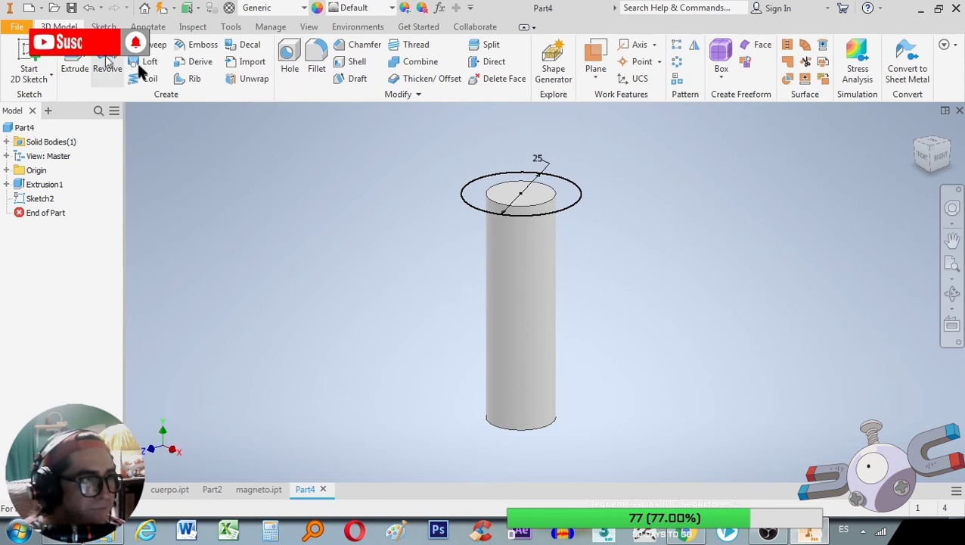
- Extrude the 25 mm circle 10 mm to form the cap disk
{"action": "left_click", "coordinate": [75, 59]}
{"action": "middle_click_drag", "start_coordinate": [574, 198], "coordinate": [559, 287]}
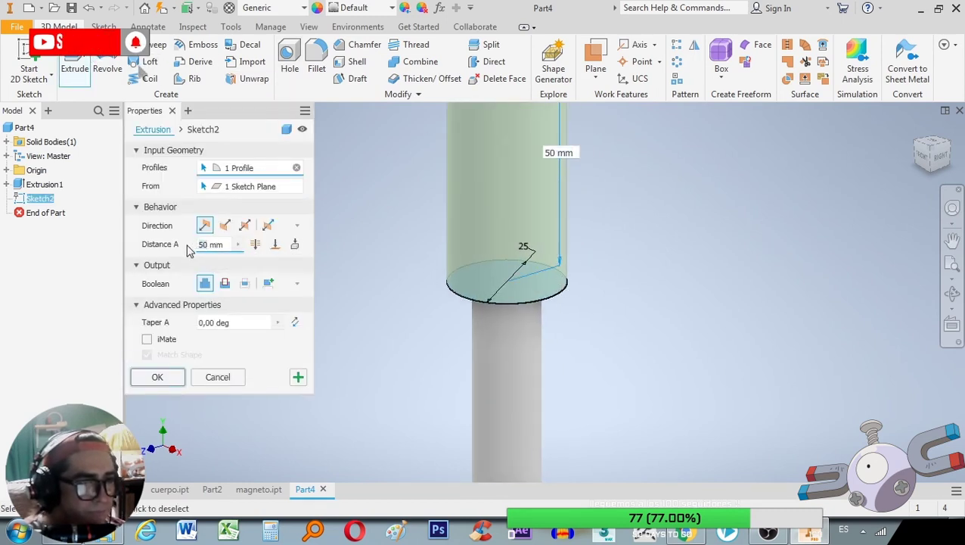
{"action": "type", "text": "1"}
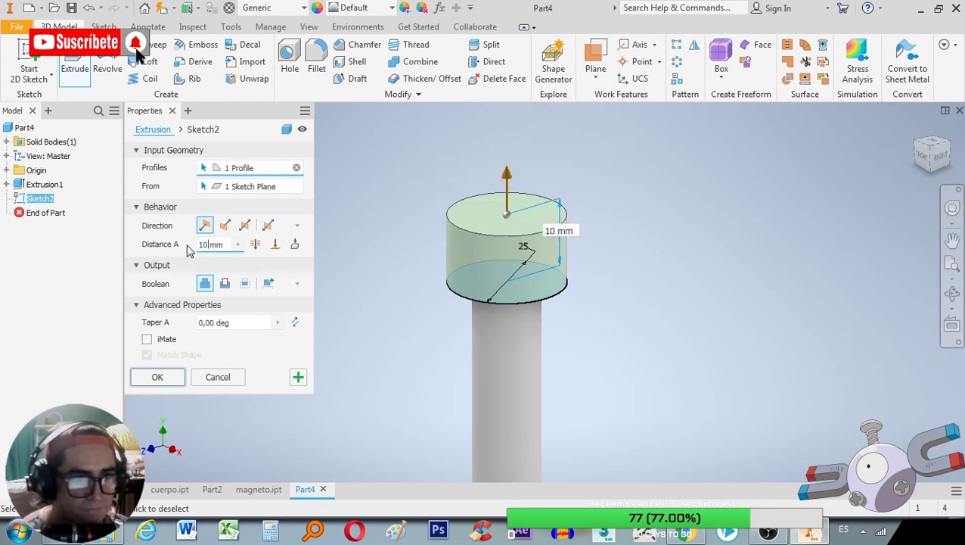
{"action": "left_click", "coordinate": [176, 384]}
{"action": "left_click", "coordinate": [317, 68]}
{"action": "scroll", "coordinate": [490, 189], "scroll_direction": "down", "scroll_amount": 3}
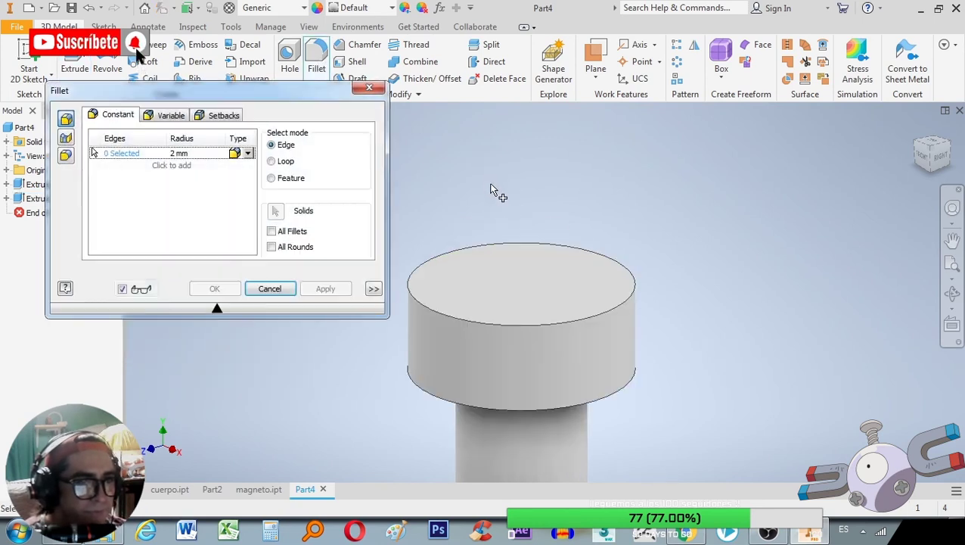
- Fillet the cap's top edge with a 5 mm radius
{"action": "left_click", "coordinate": [536, 326]}
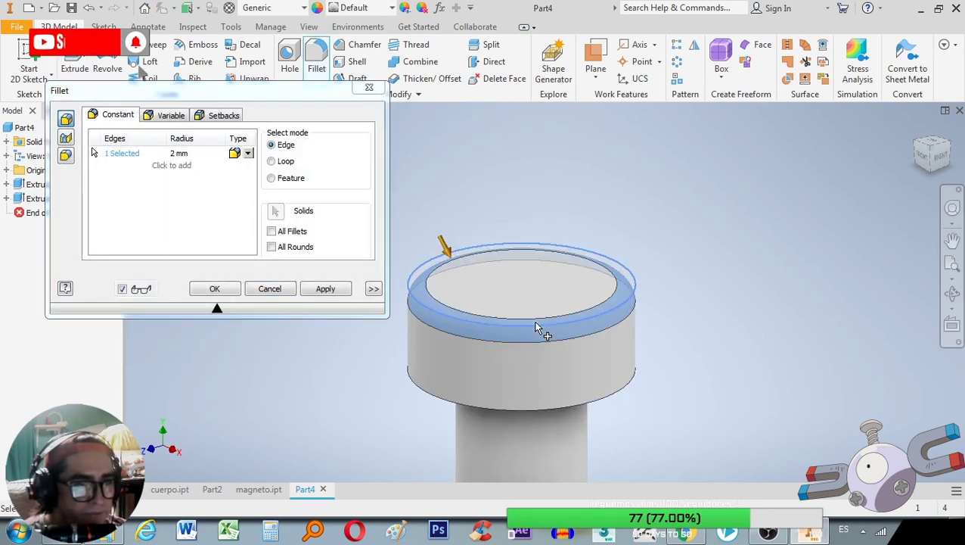
{"action": "left_click", "coordinate": [174, 154]}
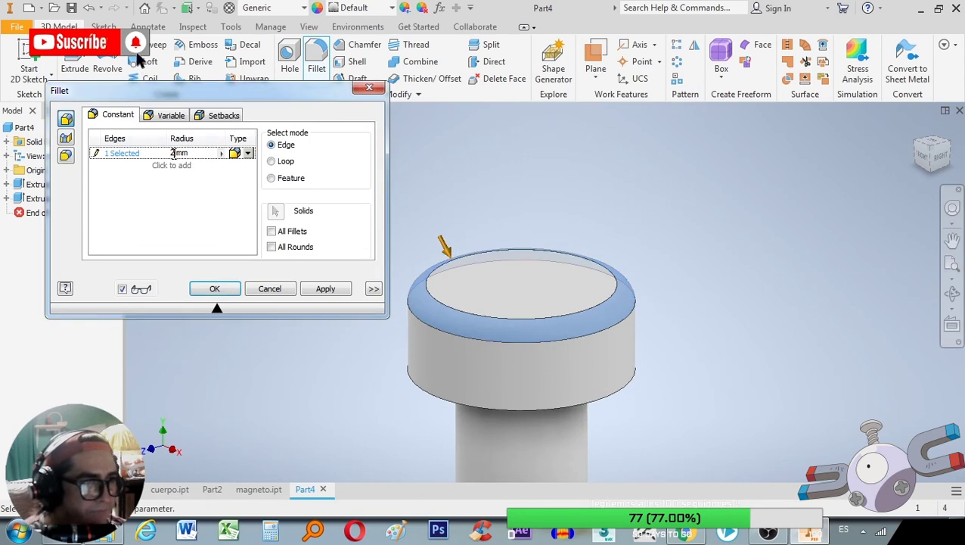
{"action": "key", "text": "BackSpace"}
{"action": "type", "text": "5"}
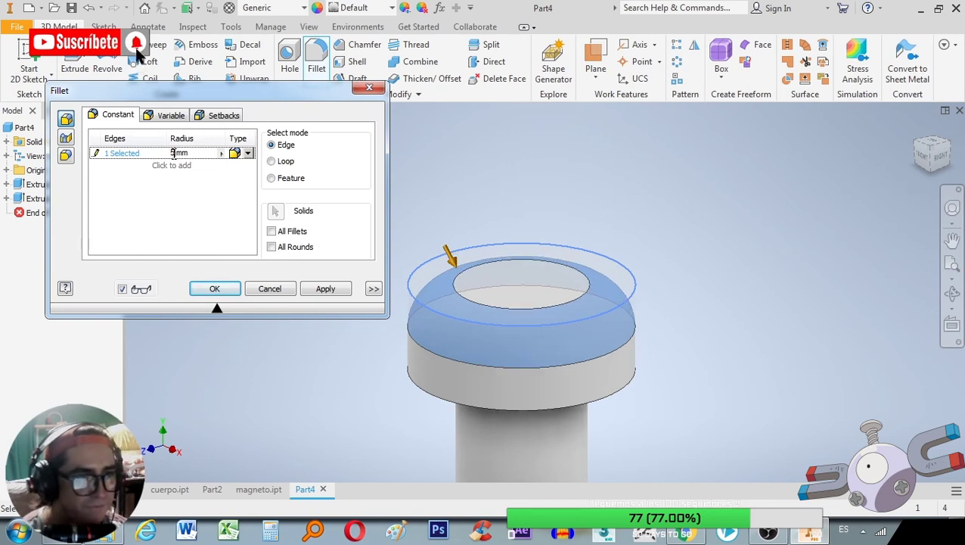
{"action": "left_click", "coordinate": [325, 288]}
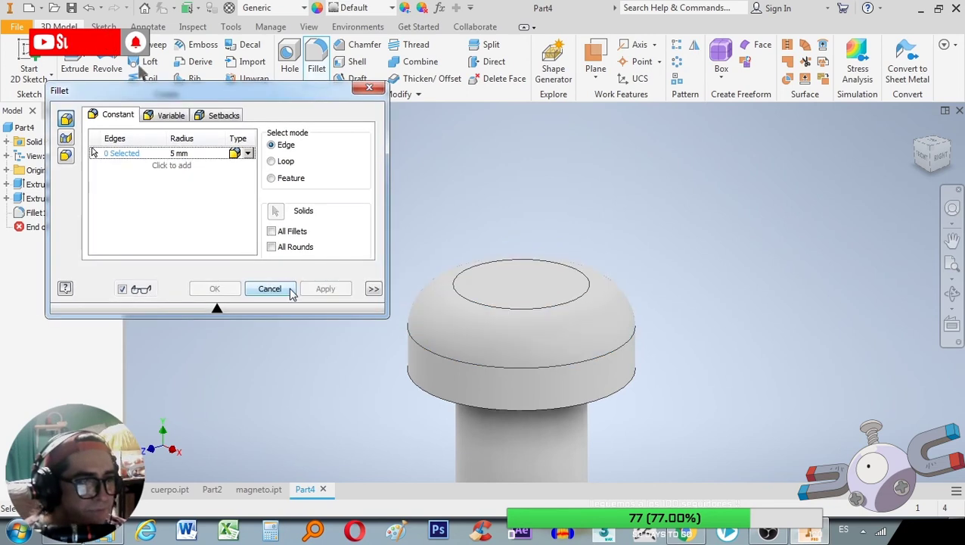
{"action": "left_click", "coordinate": [269, 288]}
{"action": "left_click", "coordinate": [28, 75]}
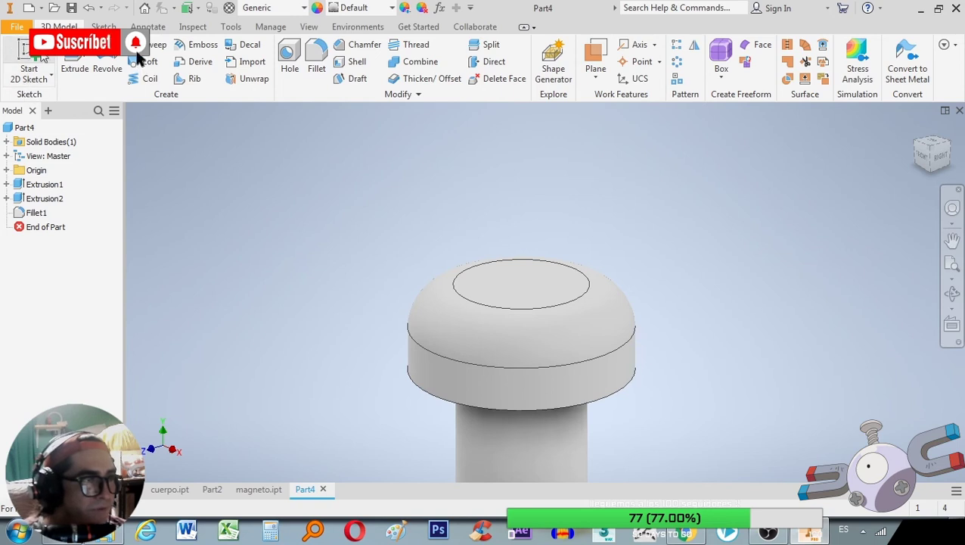
- Sketch on the cap's top face and draw a rectangle spanning across the circle
{"action": "left_click", "coordinate": [27, 76]}
{"action": "left_click", "coordinate": [526, 287]}
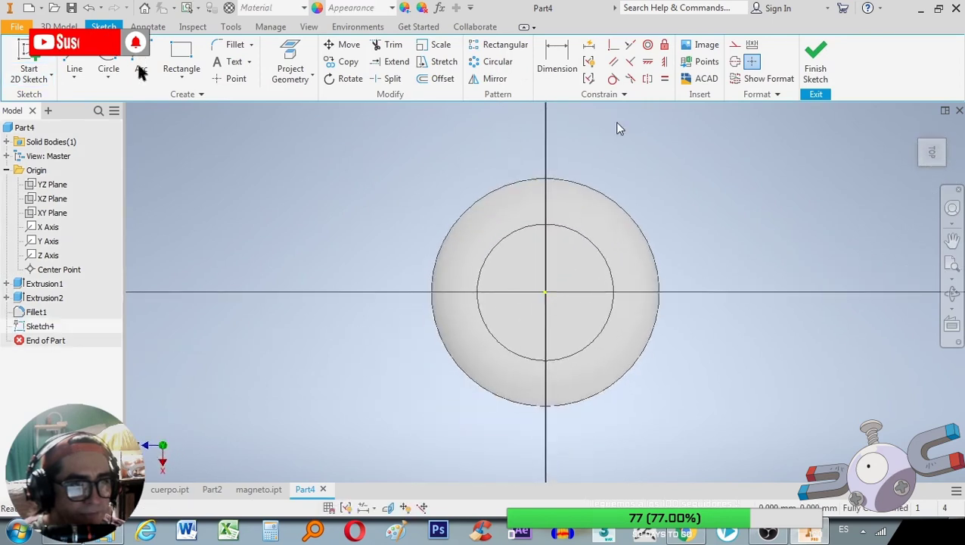
{"action": "left_click", "coordinate": [182, 57]}
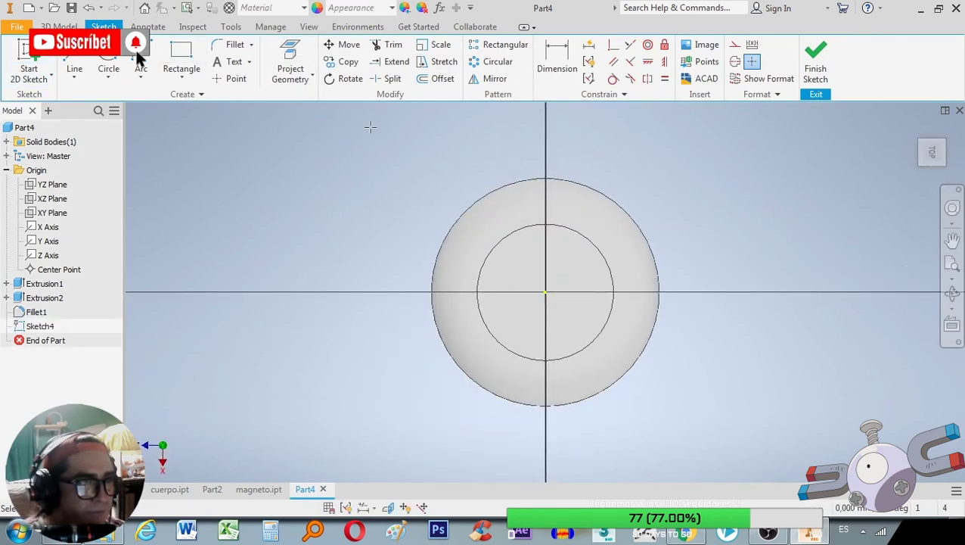
{"action": "left_click", "coordinate": [523, 152]}
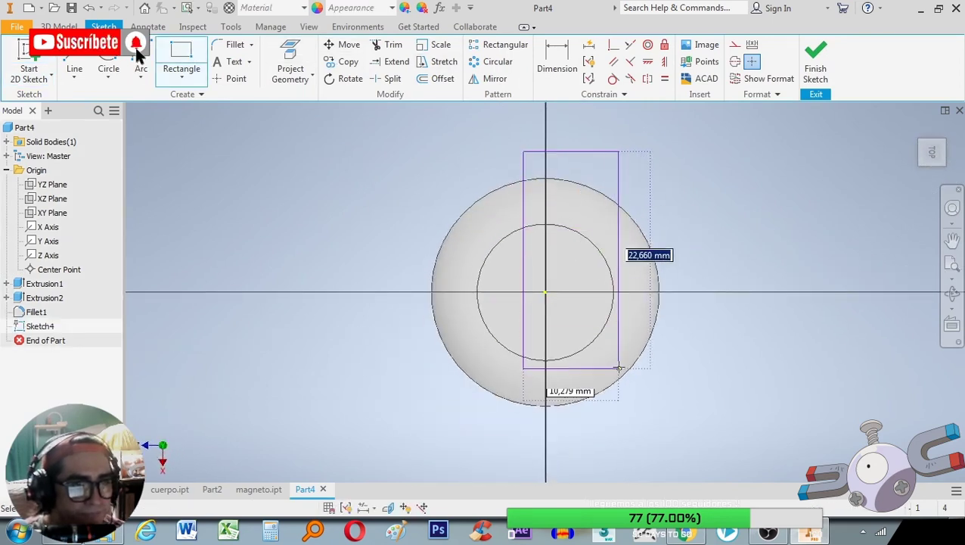
{"action": "left_click", "coordinate": [585, 438]}
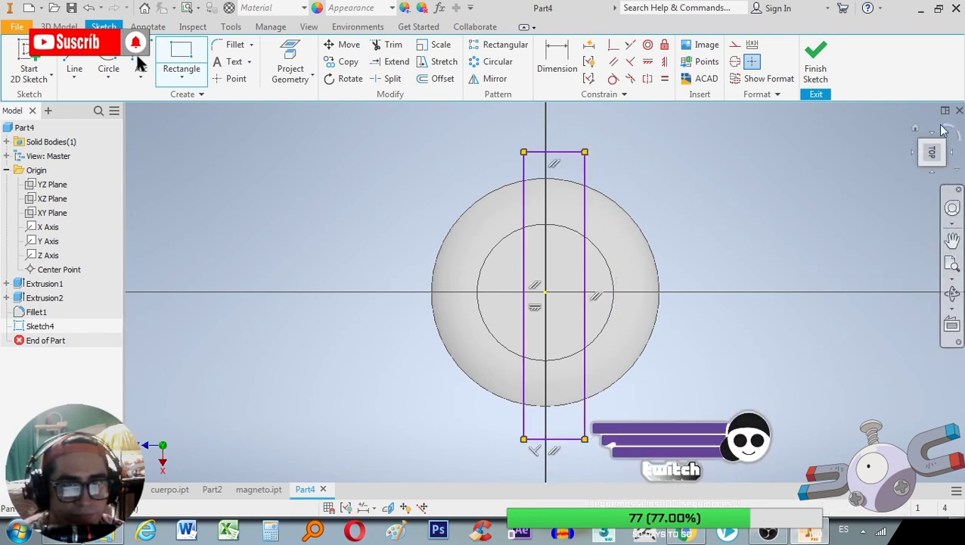
{"action": "left_click", "coordinate": [950, 128]}
{"action": "scroll", "coordinate": [589, 288], "scroll_direction": "up", "scroll_amount": 3}
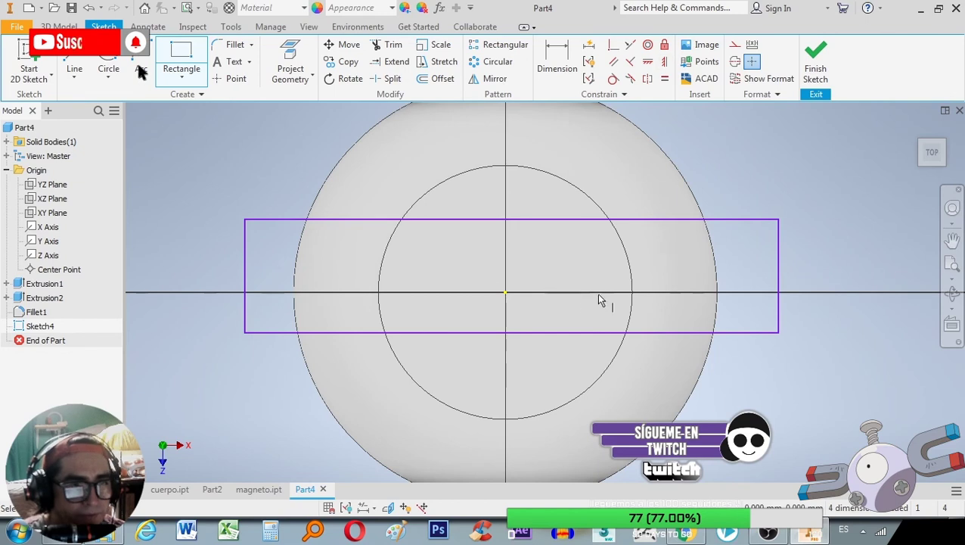
- Align the rectangle's edge midpoints vertically and horizontally with the sketch origin
{"action": "left_click", "coordinate": [512, 219]}
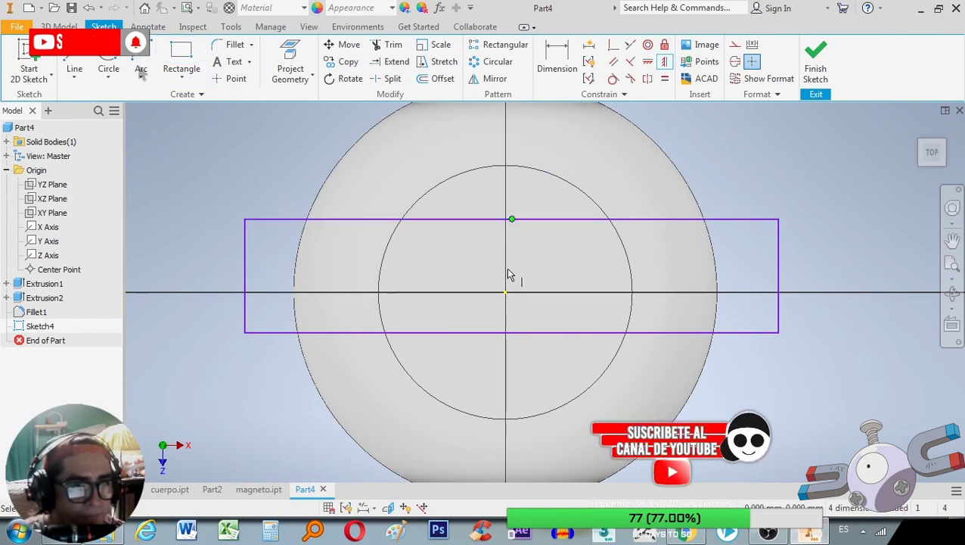
{"action": "left_click", "coordinate": [506, 292]}
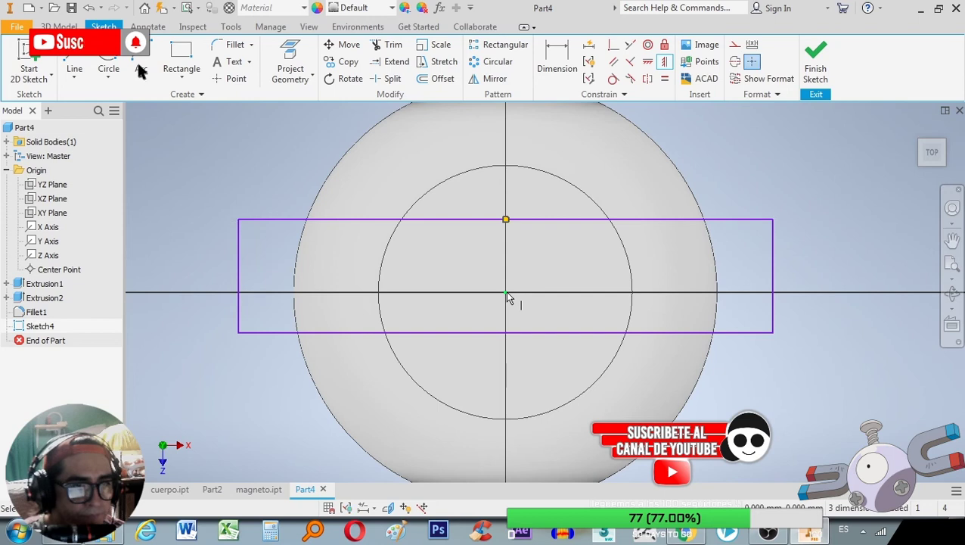
{"action": "left_click", "coordinate": [648, 64]}
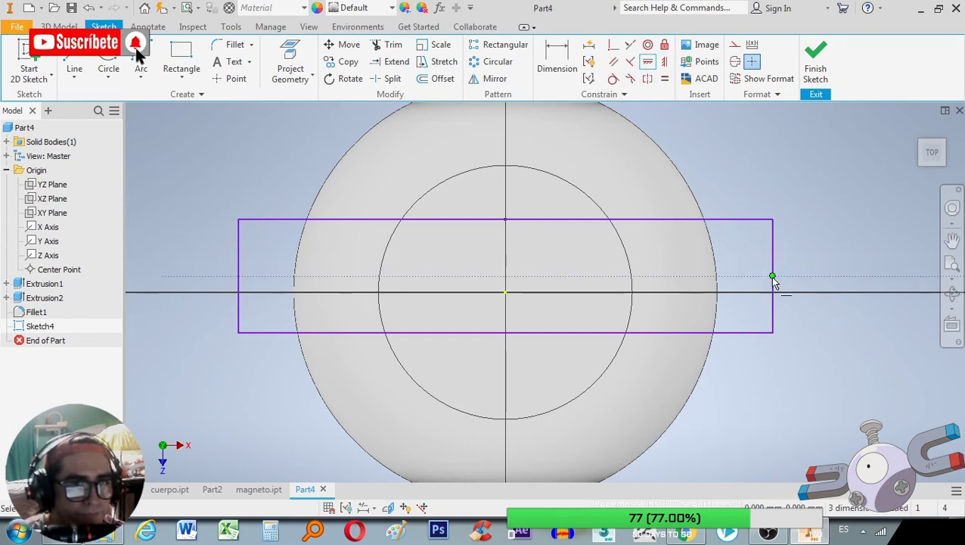
{"action": "left_click", "coordinate": [506, 293]}
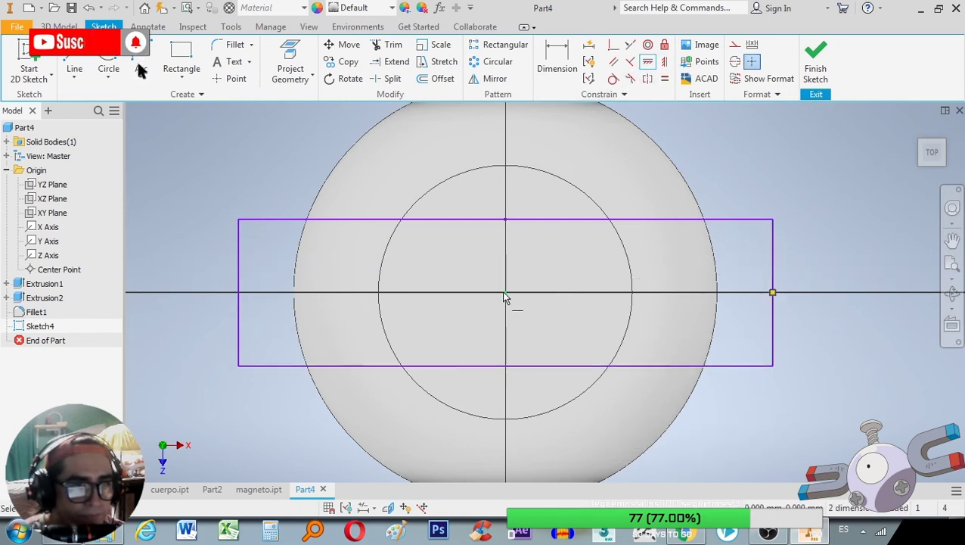
{"action": "scroll", "coordinate": [583, 280], "scroll_direction": "down", "scroll_amount": 2}
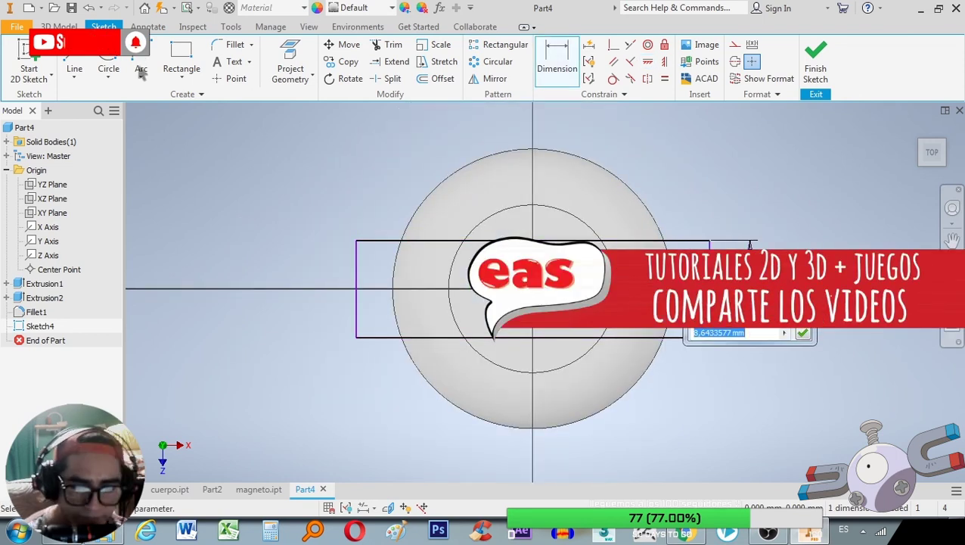
- Dimension the rectangle 5 mm tall and 30 mm wide
{"action": "type", "text": "5"}
{"action": "key", "text": "Return"}
{"action": "left_click", "coordinate": [592, 261]}
{"action": "left_click", "coordinate": [569, 134]}
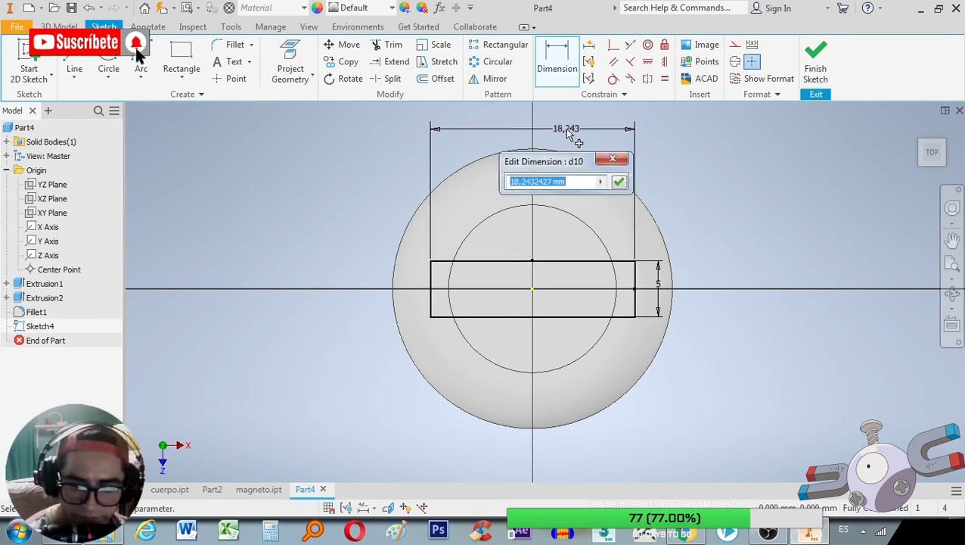
{"action": "type", "text": "30"}
{"action": "key", "text": "Return"}
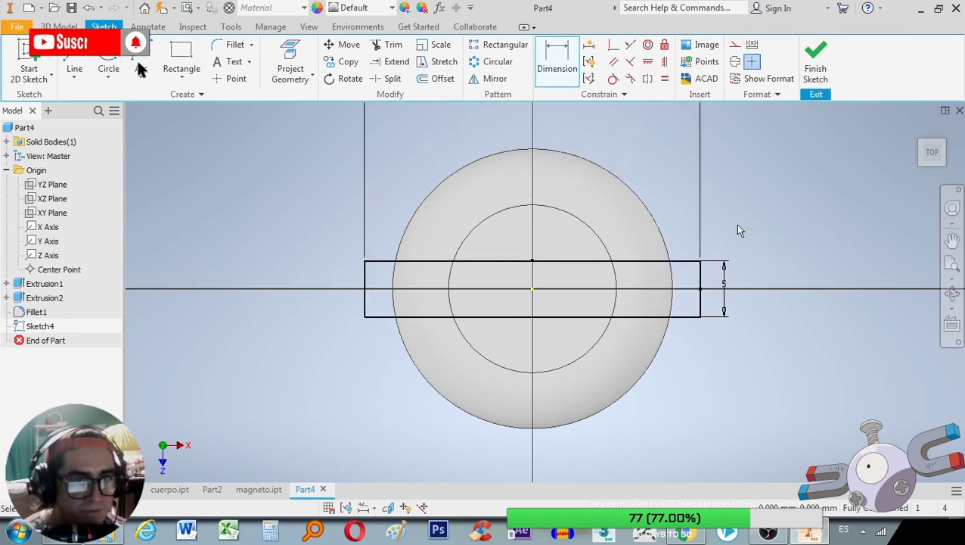
{"action": "left_click", "coordinate": [182, 53]}
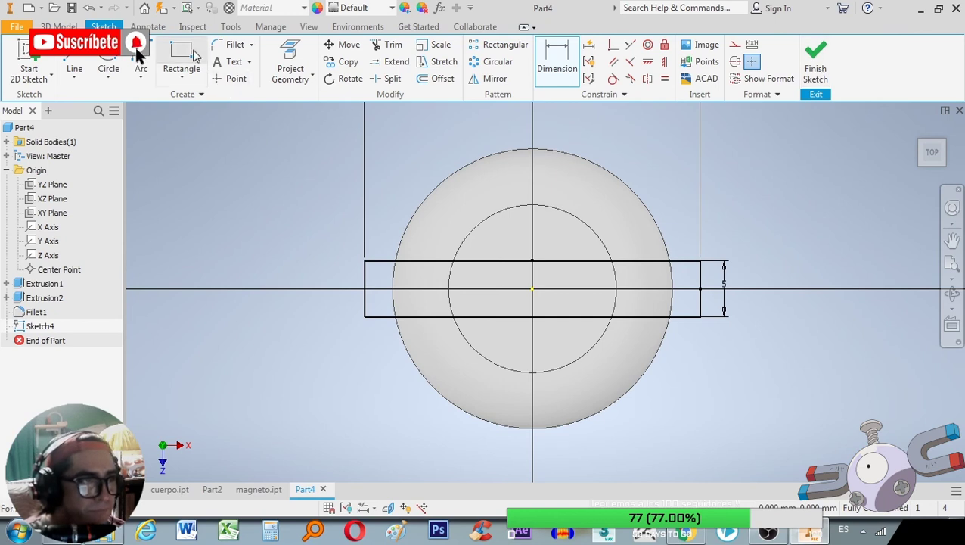
- Draw a second, vertical rectangle across the cap and align its midpoints with the sketch centre
{"action": "left_click", "coordinate": [499, 117]}
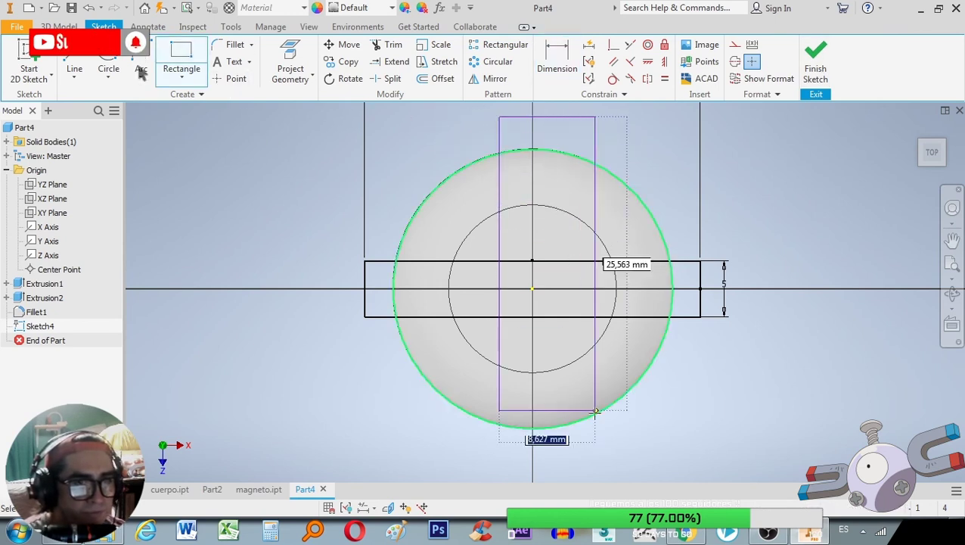
{"action": "left_click", "coordinate": [570, 472]}
{"action": "left_click", "coordinate": [575, 61]}
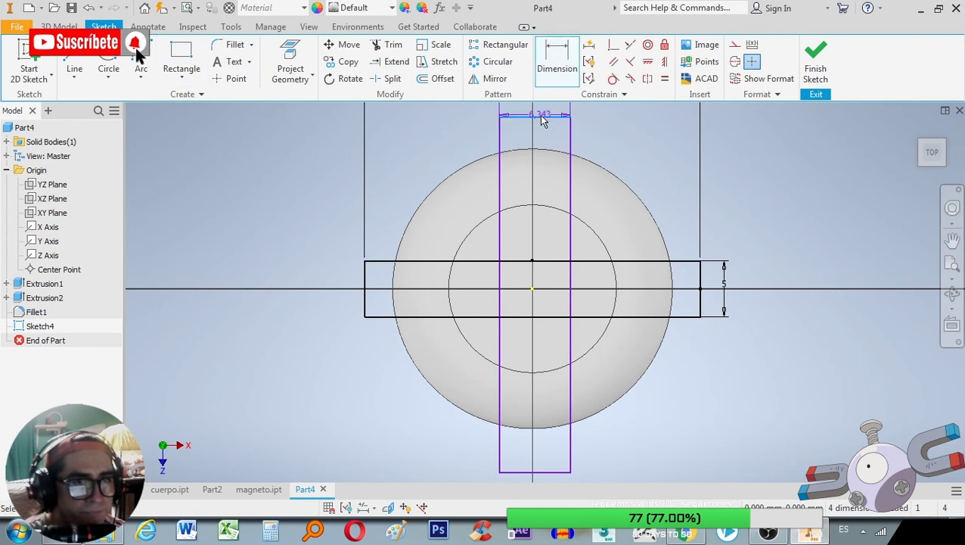
{"action": "left_click", "coordinate": [664, 66]}
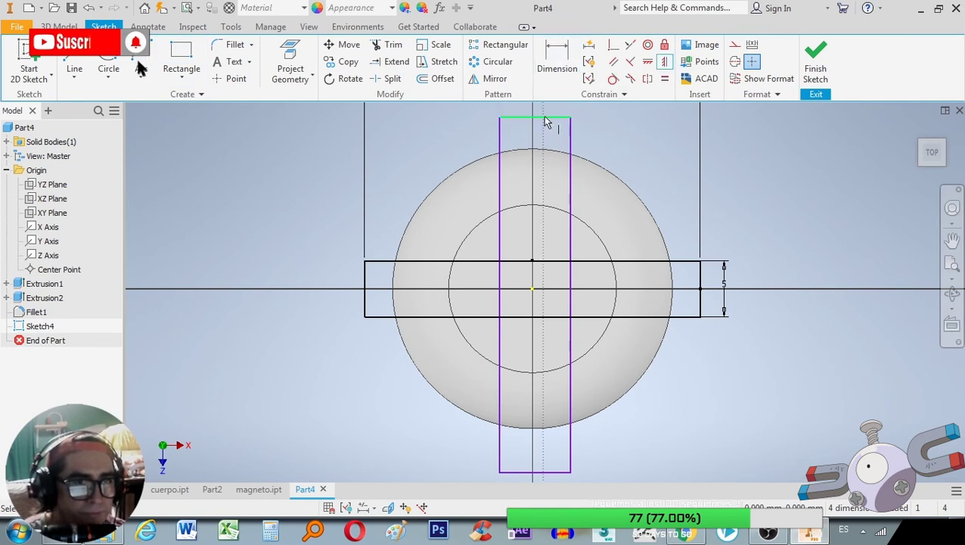
{"action": "left_click", "coordinate": [535, 293]}
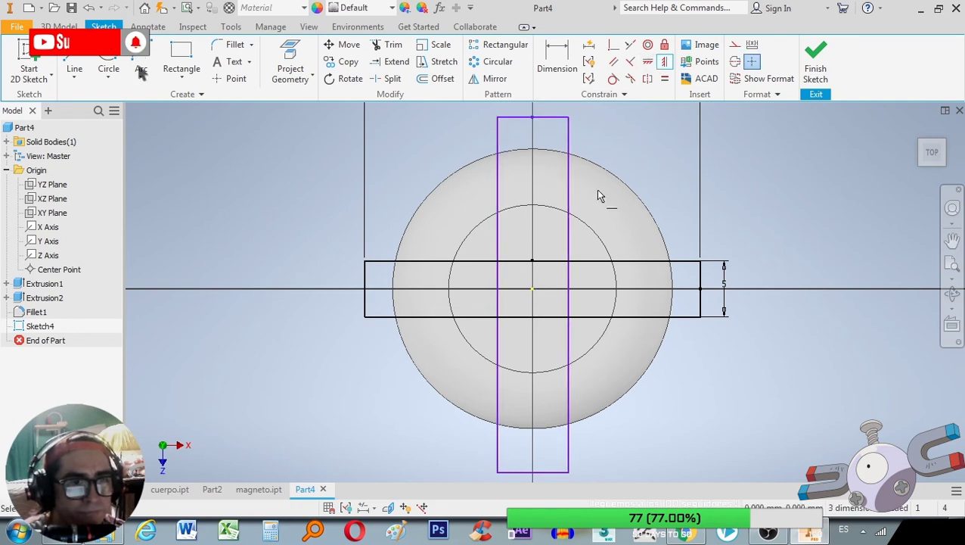
{"action": "left_click", "coordinate": [568, 295]}
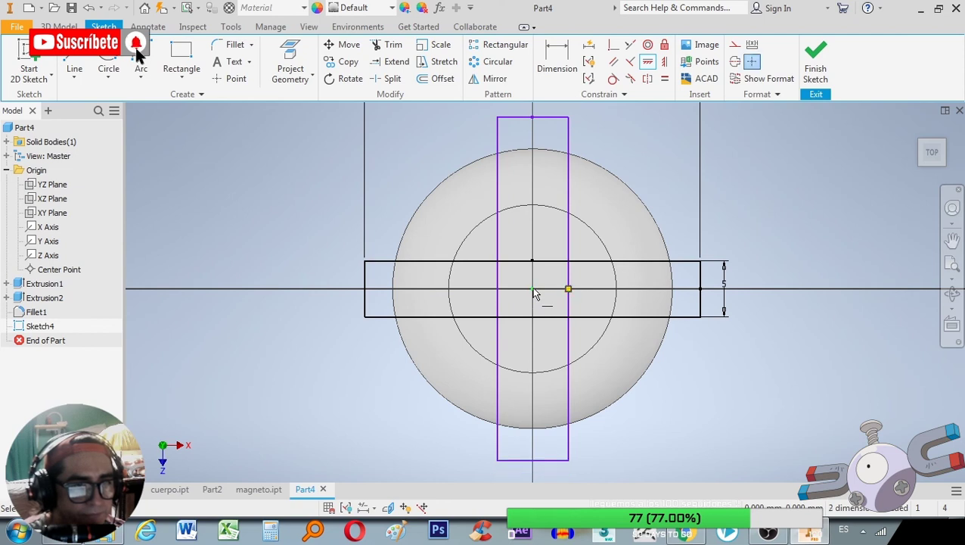
{"action": "left_click", "coordinate": [533, 289]}
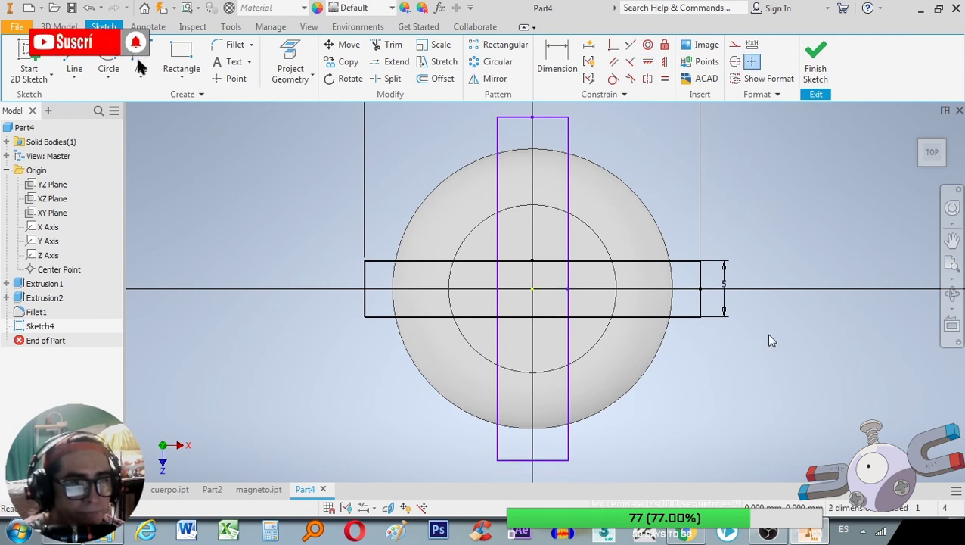
- Dimension the vertical rectangle 5 mm wide and return to the home view
{"action": "key", "text": "d"}
{"action": "left_click", "coordinate": [521, 119]}
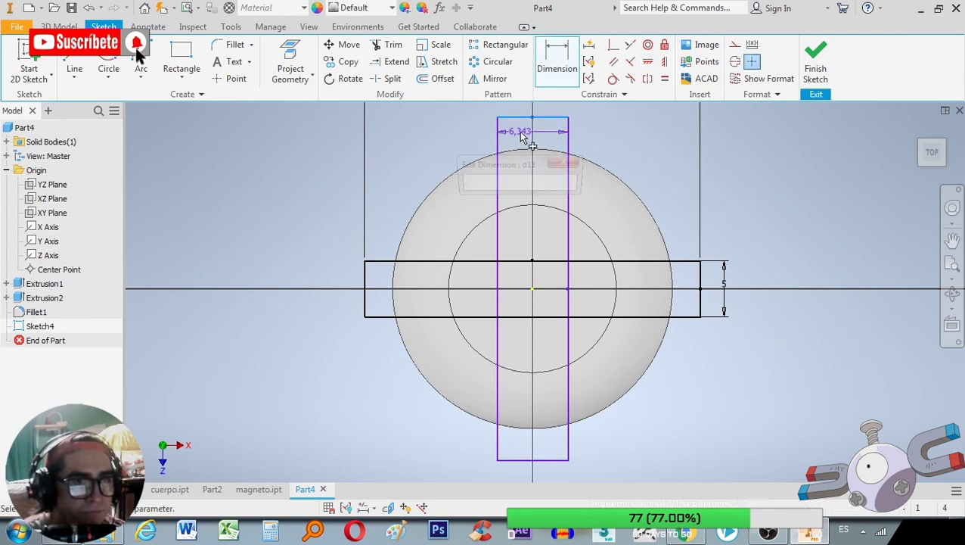
{"action": "left_click", "coordinate": [521, 131]}
{"action": "type", "text": "5"}
{"action": "key", "text": "Return"}
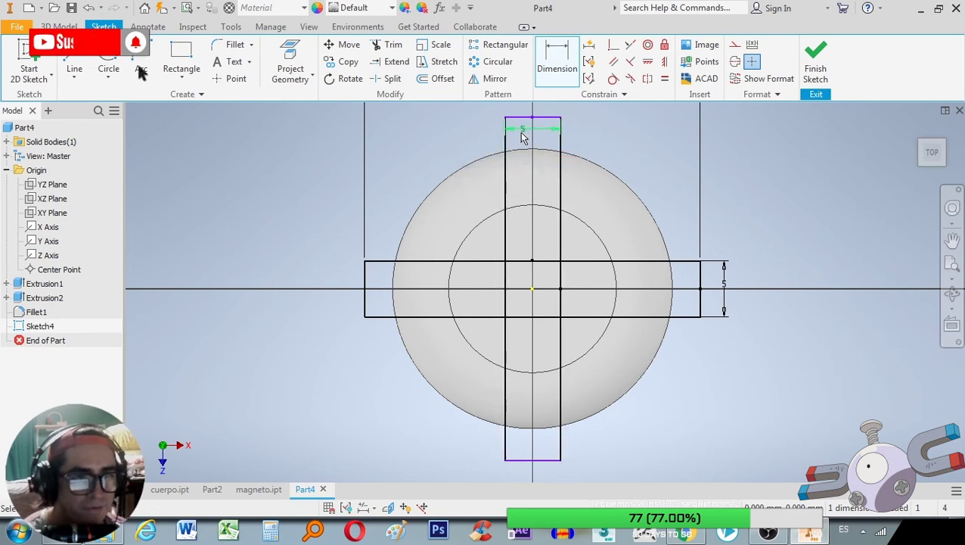
{"action": "key", "text": "Escape"}
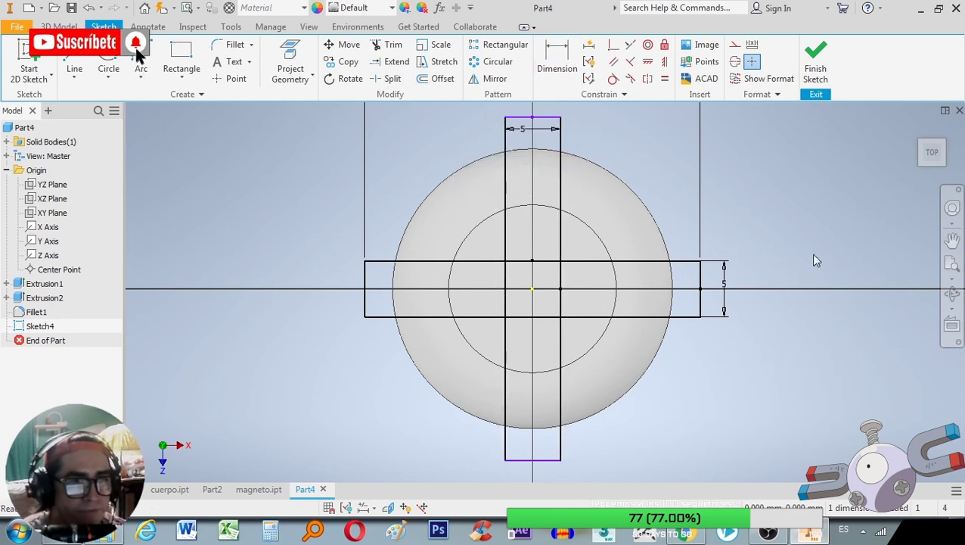
{"action": "key", "text": "F6"}
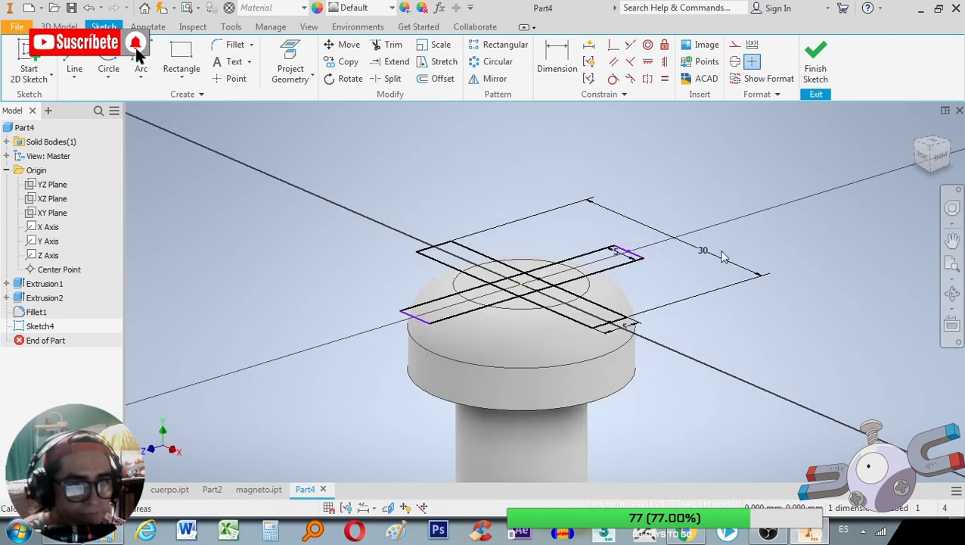
- Extrude the cross profiles as a 5 mm cut into the domed head, creating Extrusion3
{"action": "key", "text": "e"}
{"action": "left_click", "coordinate": [616, 272]}
{"action": "left_click", "coordinate": [592, 312]}
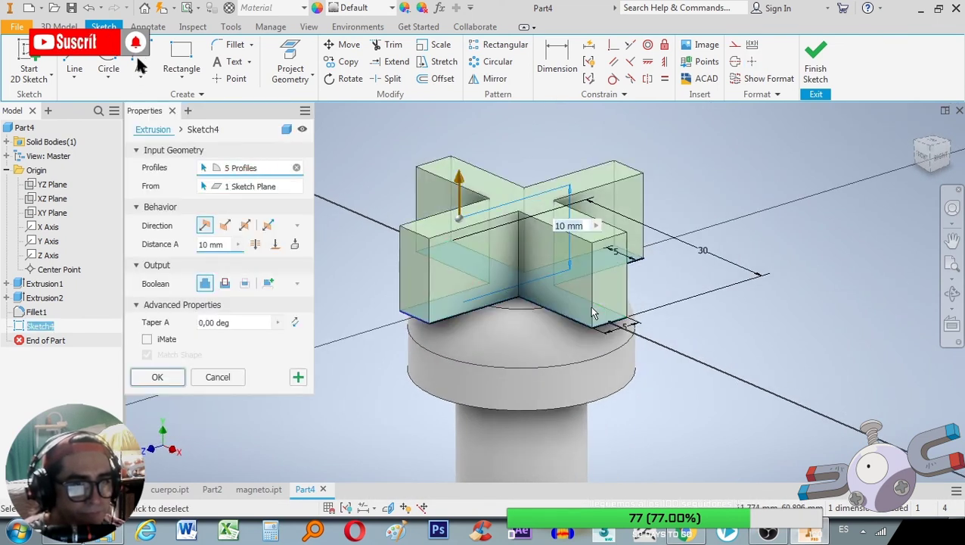
{"action": "left_click", "coordinate": [224, 289]}
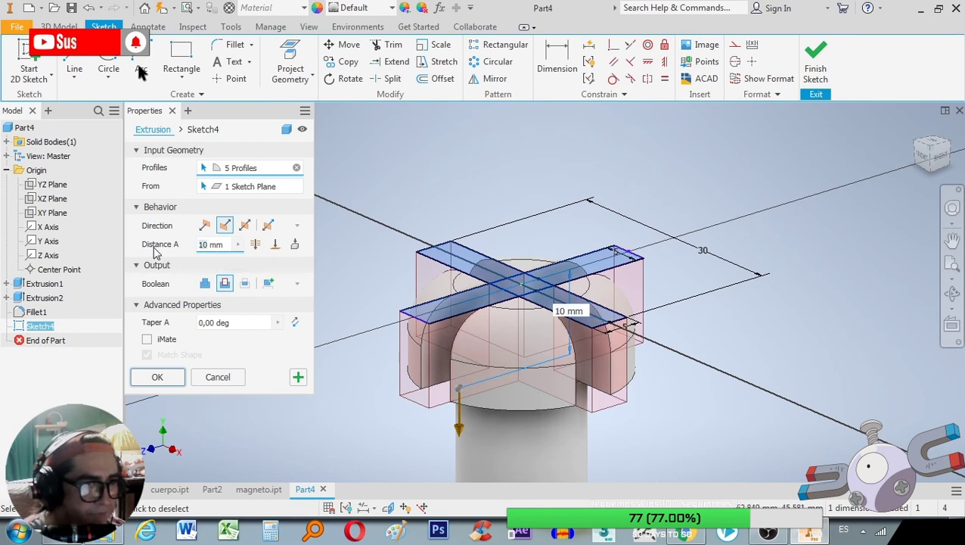
{"action": "type", "text": "8"}
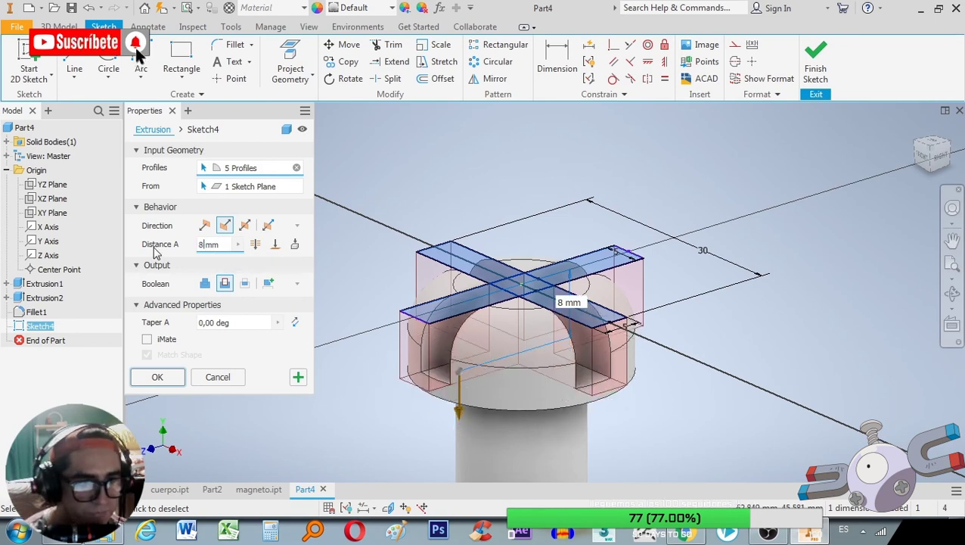
{"action": "key", "text": "BackSpace"}
{"action": "type", "text": "5"}
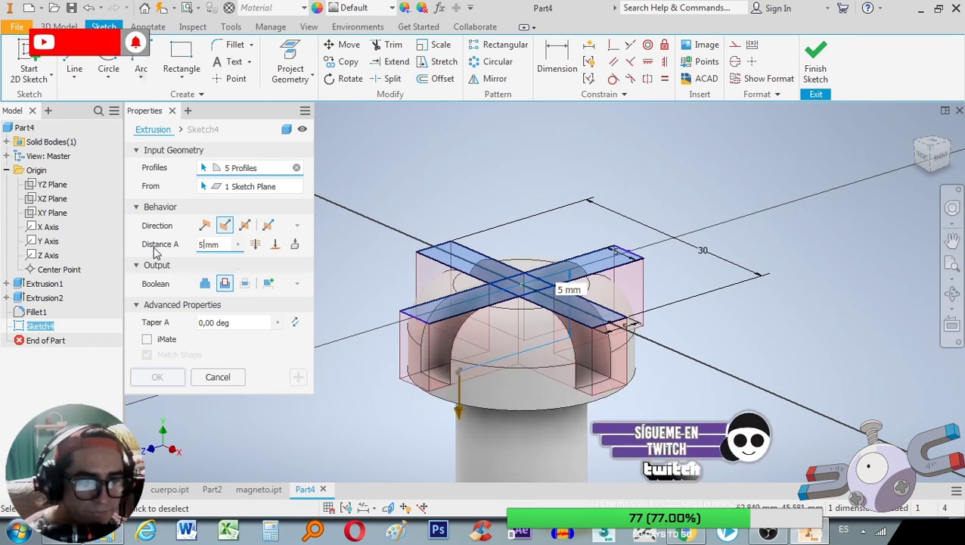
{"action": "left_click", "coordinate": [160, 377]}
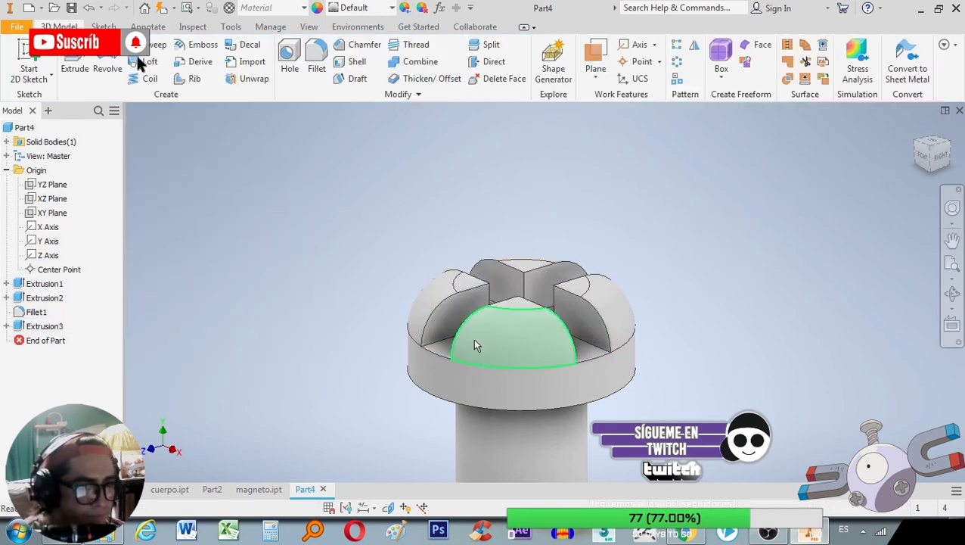
{"action": "scroll", "coordinate": [650, 347], "scroll_direction": "down", "scroll_amount": 2}
{"action": "scroll", "coordinate": [643, 311], "scroll_direction": "down", "scroll_amount": 2}
{"action": "scroll", "coordinate": [605, 261], "scroll_direction": "down", "scroll_amount": 2}
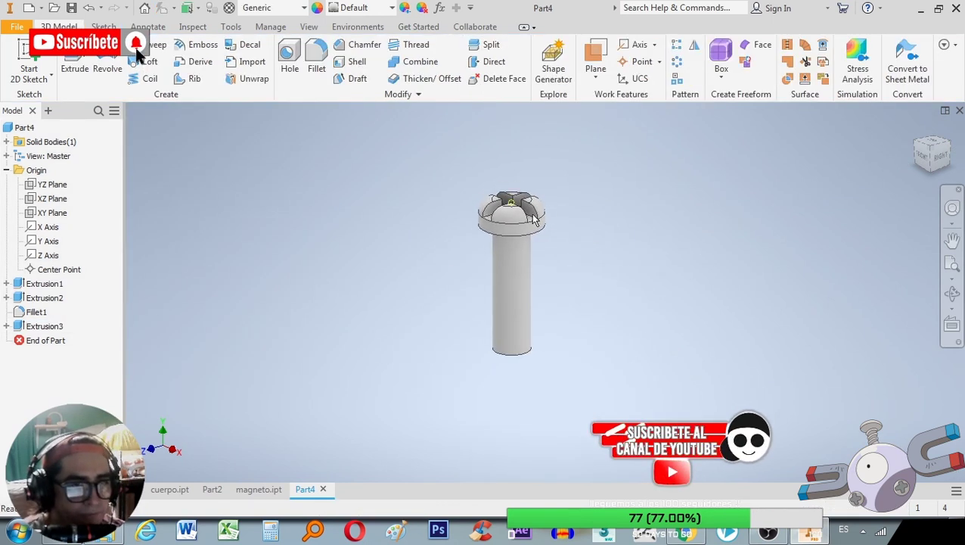
{"action": "scroll", "coordinate": [583, 244], "scroll_direction": "up", "scroll_amount": 4}
- Start a 1 mm fillet on the first edges of the cross slot
{"action": "key", "text": "f"}
{"action": "left_click", "coordinate": [502, 261]}
{"action": "left_click", "coordinate": [569, 256]}
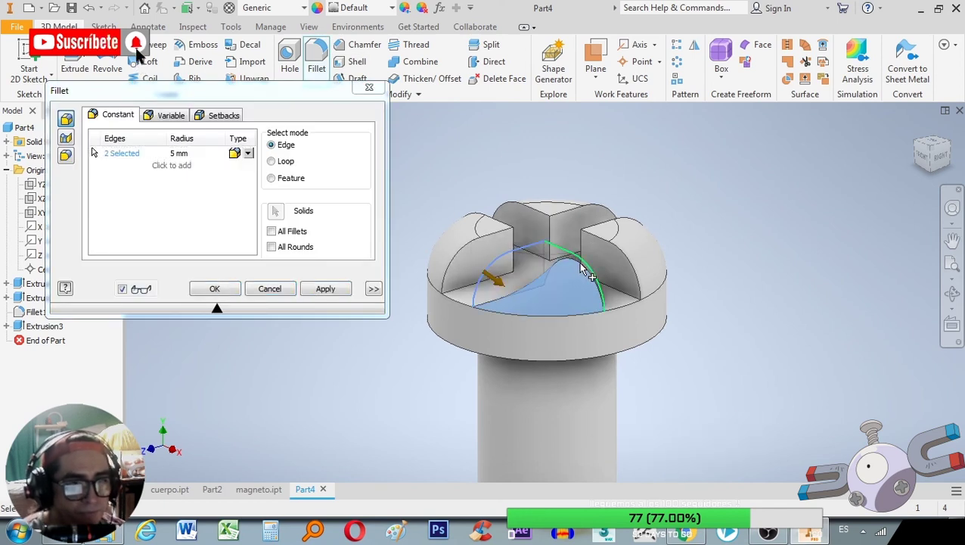
{"action": "left_click", "coordinate": [178, 152]}
{"action": "type", "text": "1"}
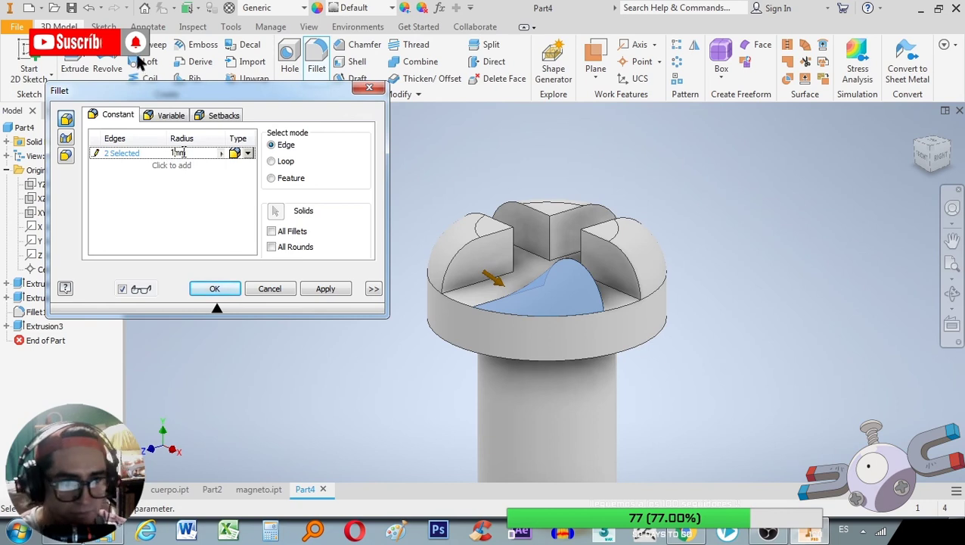
{"action": "left_click", "coordinate": [581, 268]}
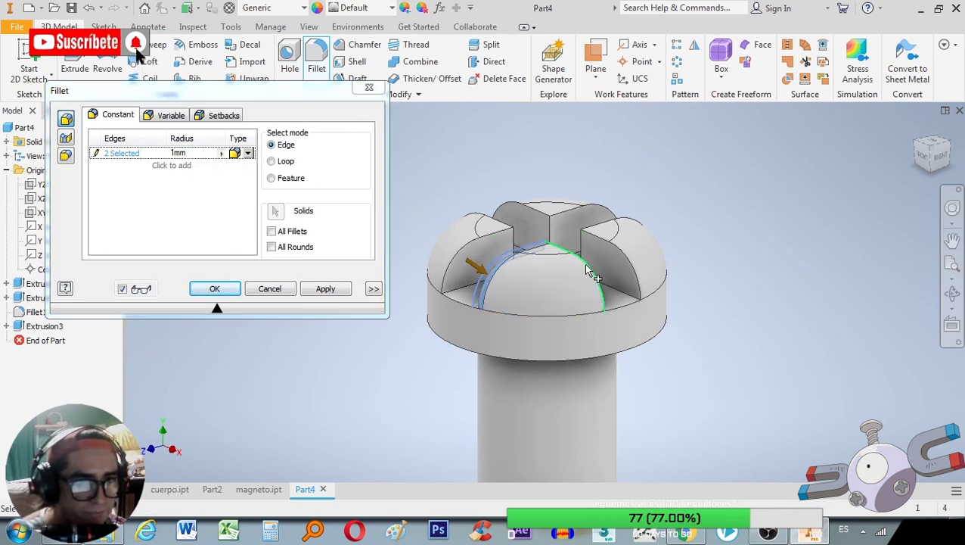
{"action": "left_click", "coordinate": [621, 251]}
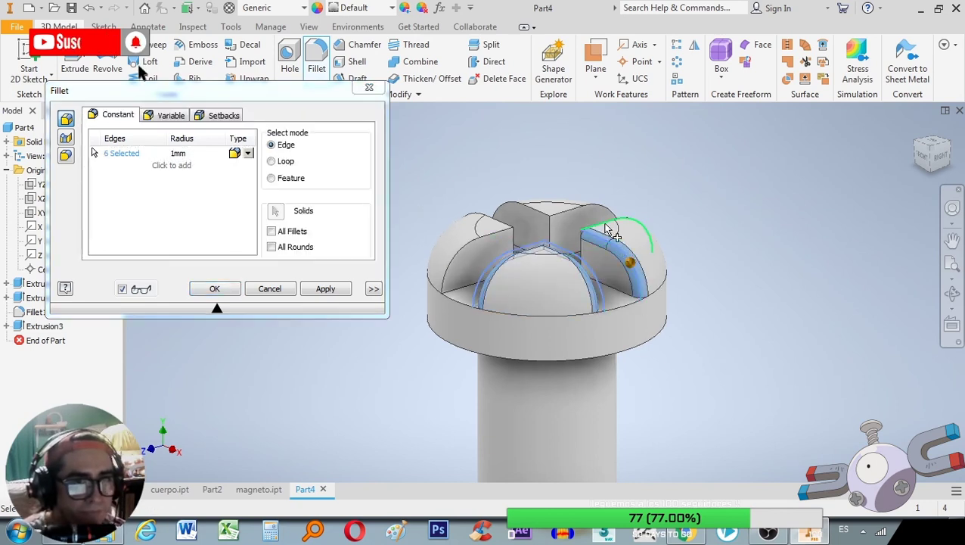
- Add the remaining slot edges, 20 in all, and apply the 1 mm fillet
{"action": "left_click", "coordinate": [571, 217]}
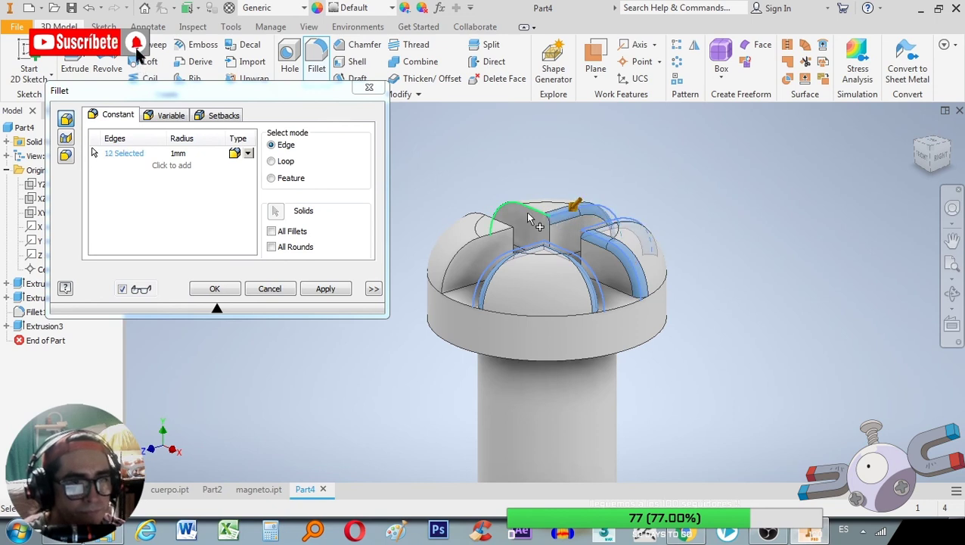
{"action": "left_click", "coordinate": [511, 231]}
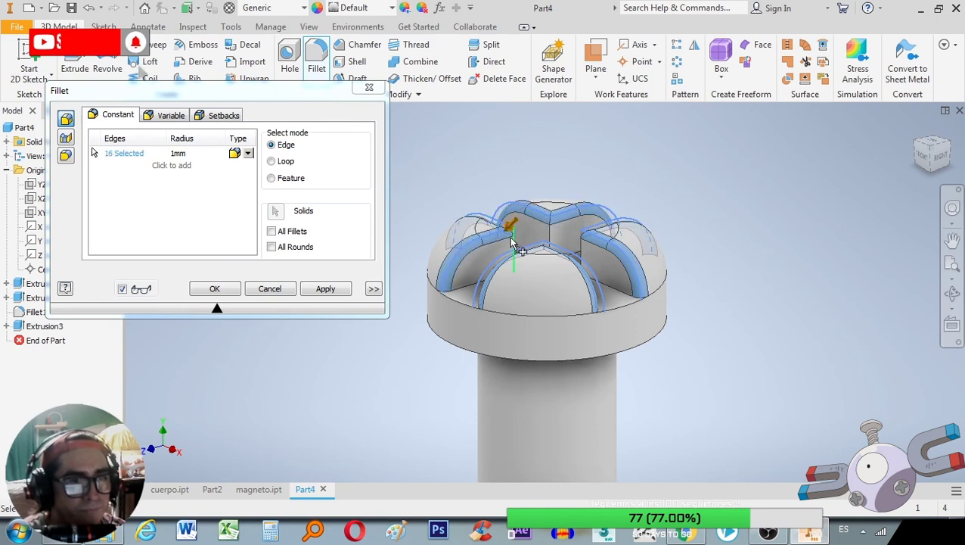
{"action": "left_click", "coordinate": [512, 241]}
{"action": "left_click", "coordinate": [548, 235]}
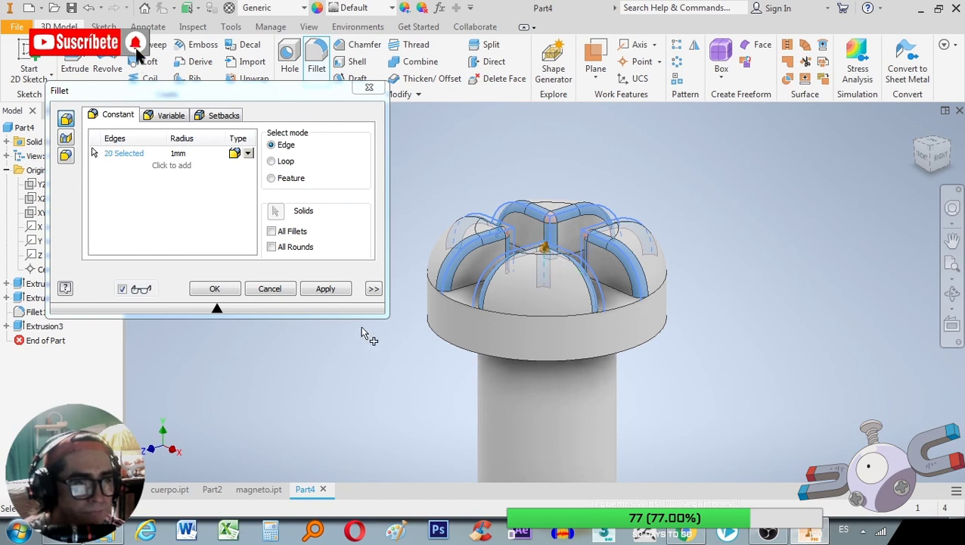
{"action": "left_click", "coordinate": [325, 288]}
{"action": "left_click", "coordinate": [270, 289]}
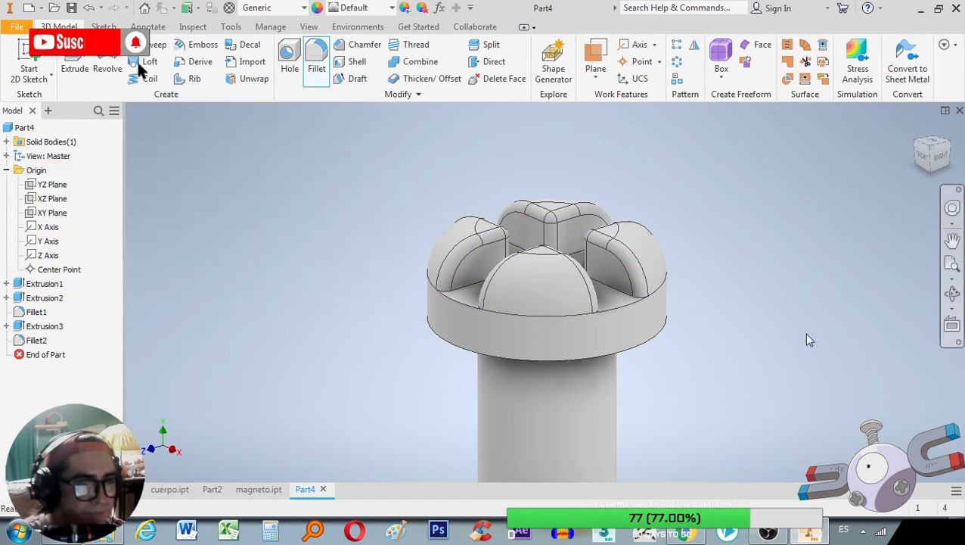
{"action": "left_click", "coordinate": [953, 297]}
{"action": "mouse_move", "coordinate": [538, 287]}
{"action": "left_mouse_down"}
{"action": "mouse_move", "coordinate": [592, 323]}
{"action": "mouse_move", "coordinate": [694, 338]}
{"action": "mouse_move", "coordinate": [462, 282]}
{"action": "mouse_move", "coordinate": [500, 269]}
{"action": "mouse_move", "coordinate": [541, 291]}
{"action": "mouse_move", "coordinate": [545, 239]}
{"action": "left_mouse_up"}
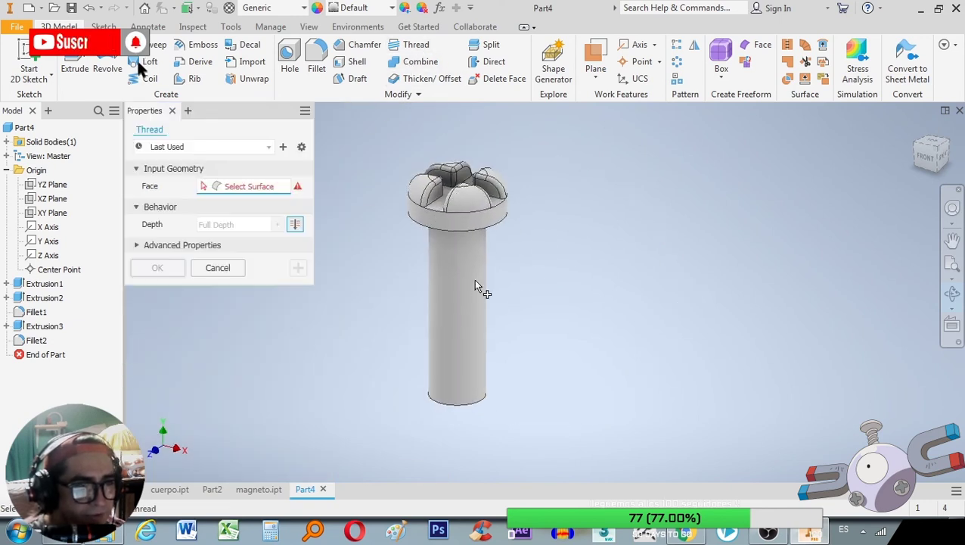
- Thread the full 50 mm shaft with an ANSI Metric M15x1.5, class 6g thread
{"action": "left_click", "coordinate": [457, 271]}
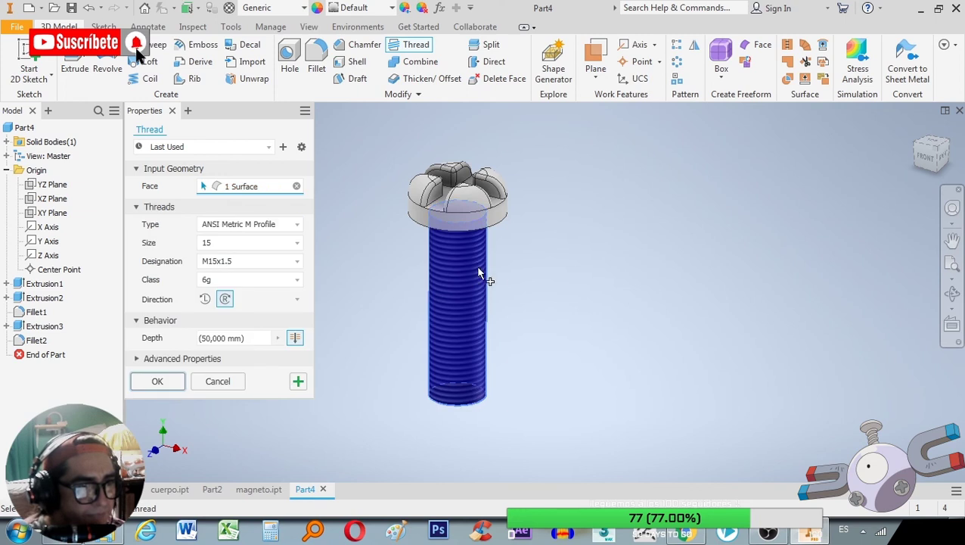
{"action": "left_click", "coordinate": [155, 381]}
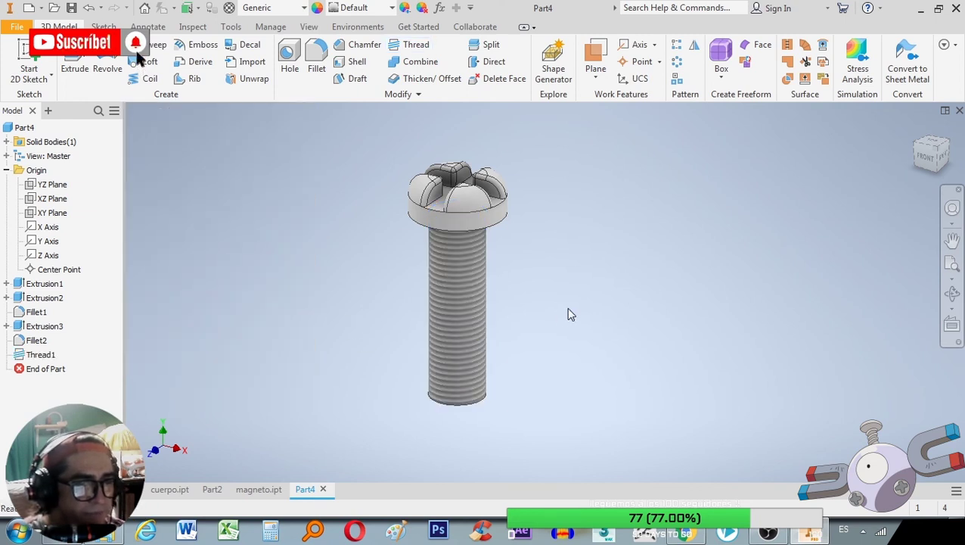
{"action": "key", "text": "alt+f"}
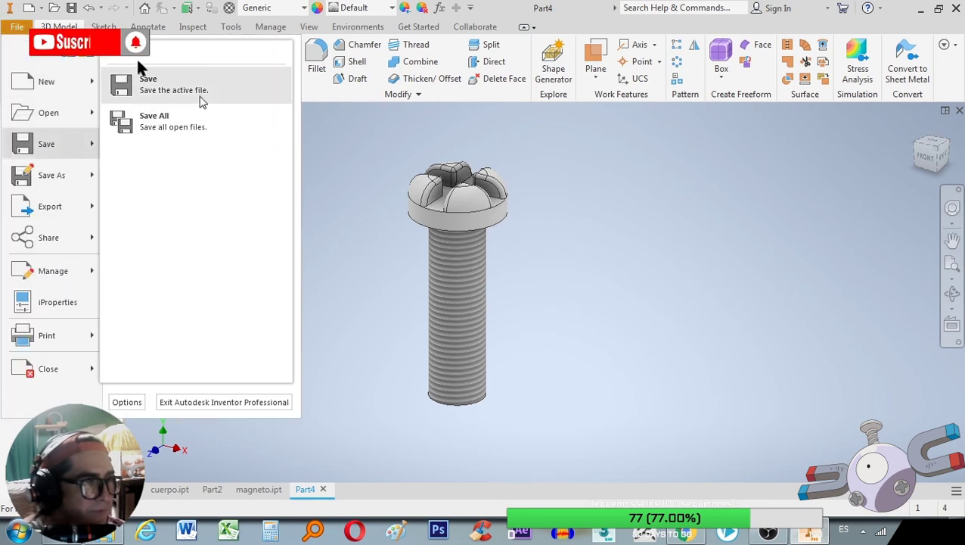
- Save Part4 under the name 'perno magneto' in the magnamite 2 folder
{"action": "left_click", "coordinate": [193, 114]}
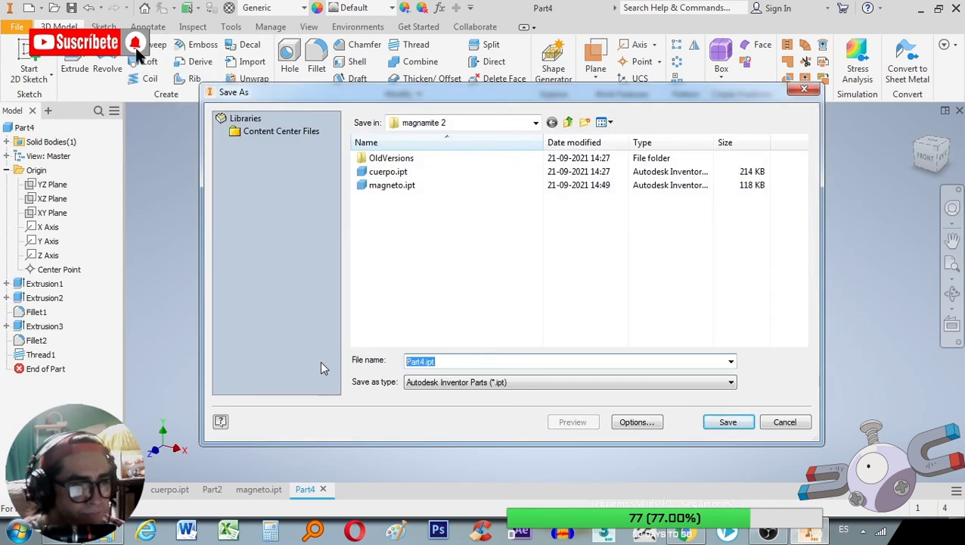
{"action": "type", "text": "per"}
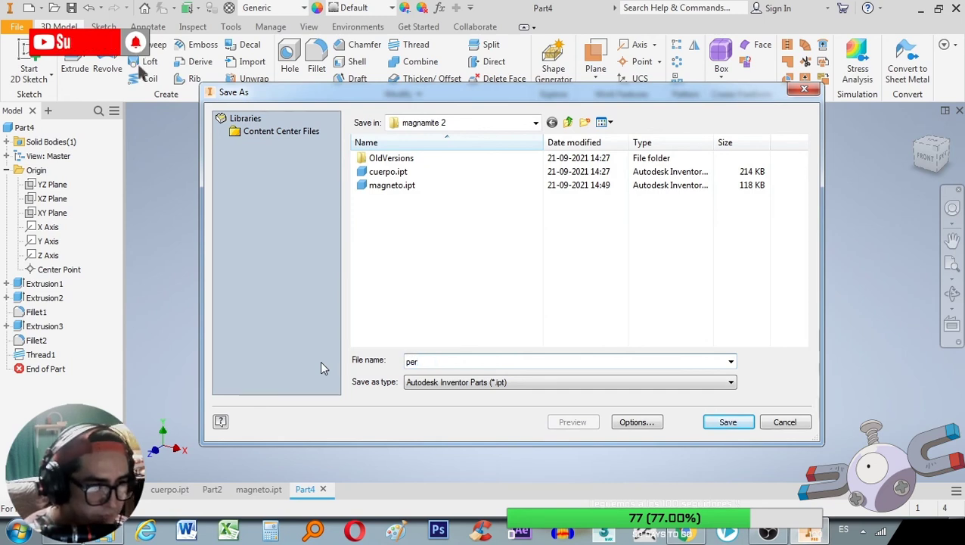
{"action": "type", "text": "no magneto"}
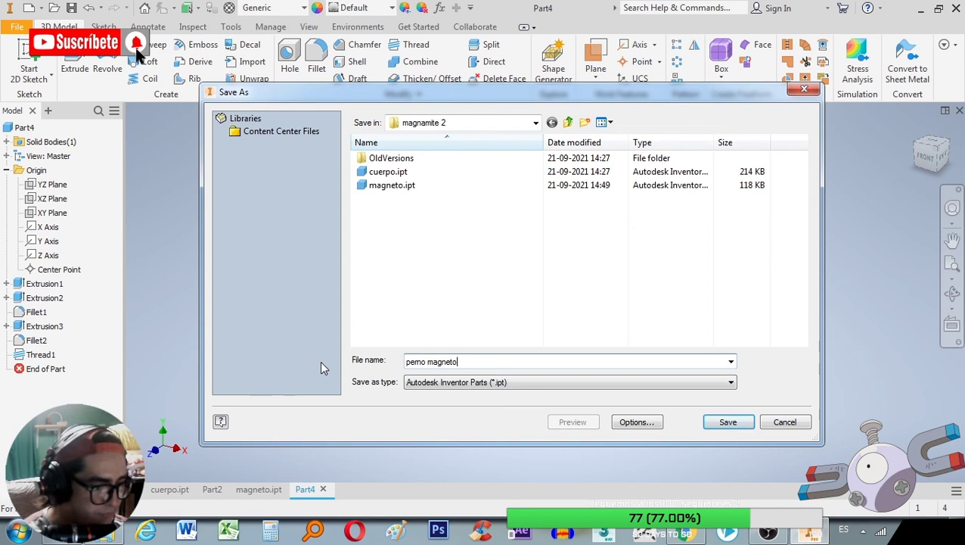
{"action": "key", "text": "Return"}
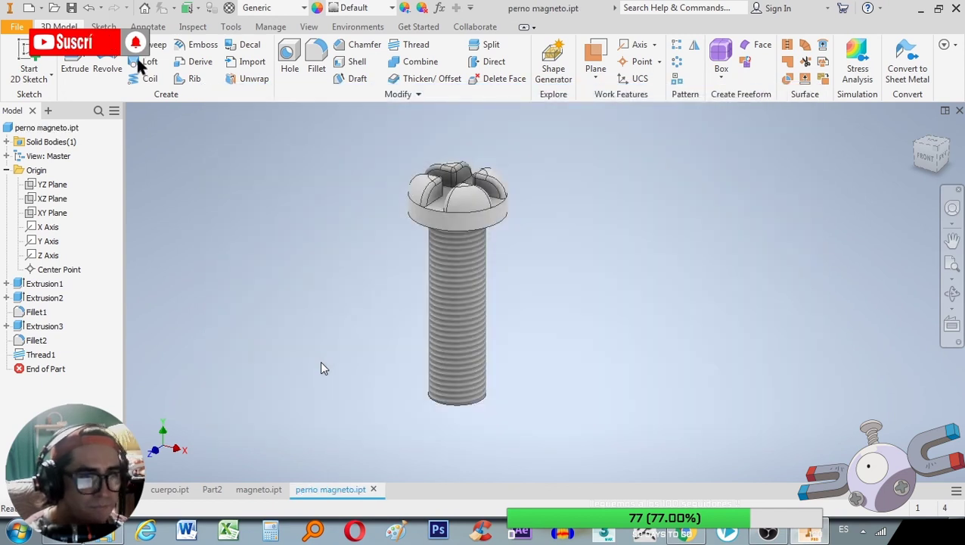